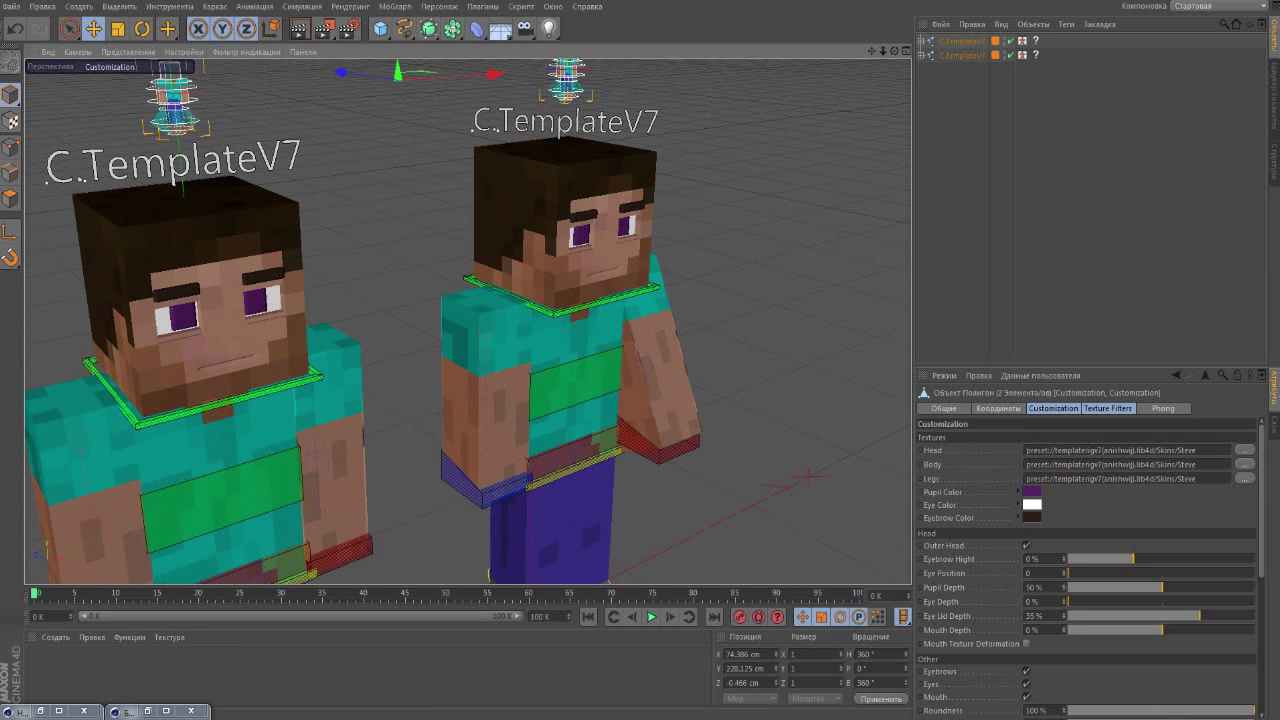
# Select both C.TemplateV7 rigs in the Object Manager and inspect their settings.
pyautogui.scroll(-3, 1085, 560)
pyautogui.scroll(3, 1085, 560)
pyautogui.click(962, 41)
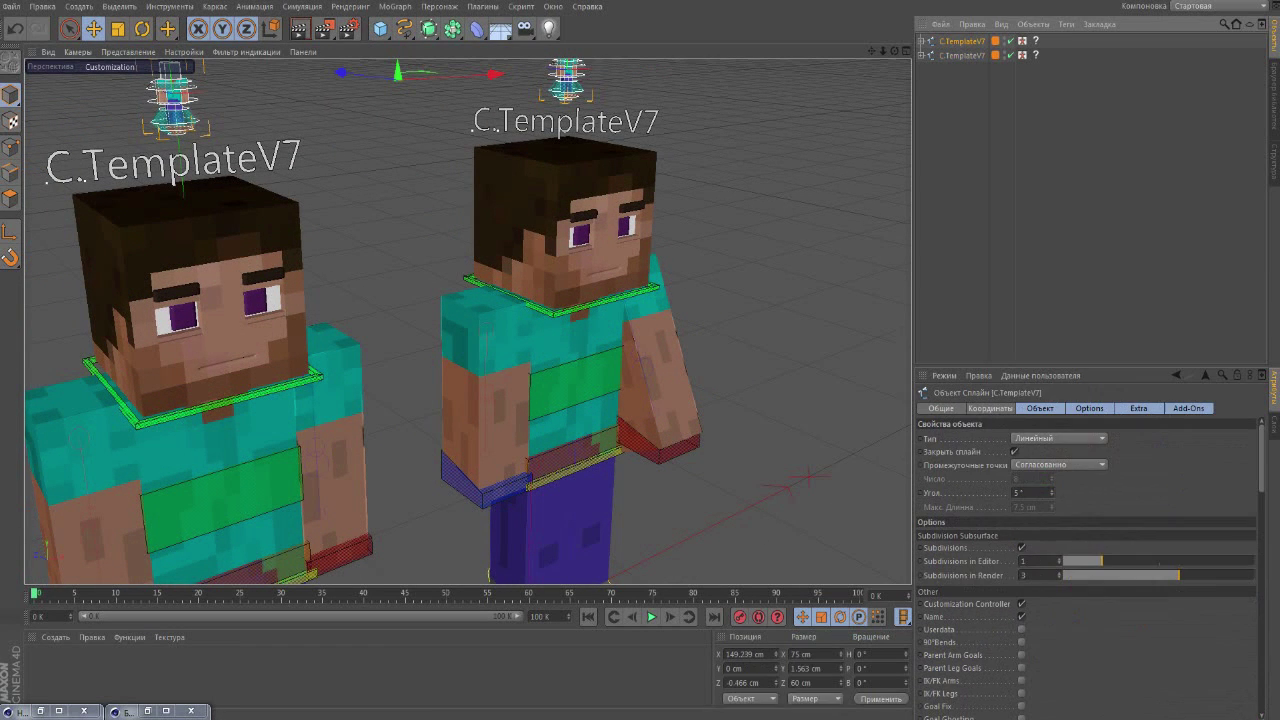
pyautogui.keyDown('shift'); pyautogui.click(962, 55); pyautogui.keyUp('shift')
pyautogui.scroll(-3, 1085, 560)
pyautogui.scroll(-3, 1085, 560)
pyautogui.scroll(-2, 1085, 560)
pyautogui.scroll(-2, 1085, 560)
pyautogui.scroll(-1, 1085, 560)
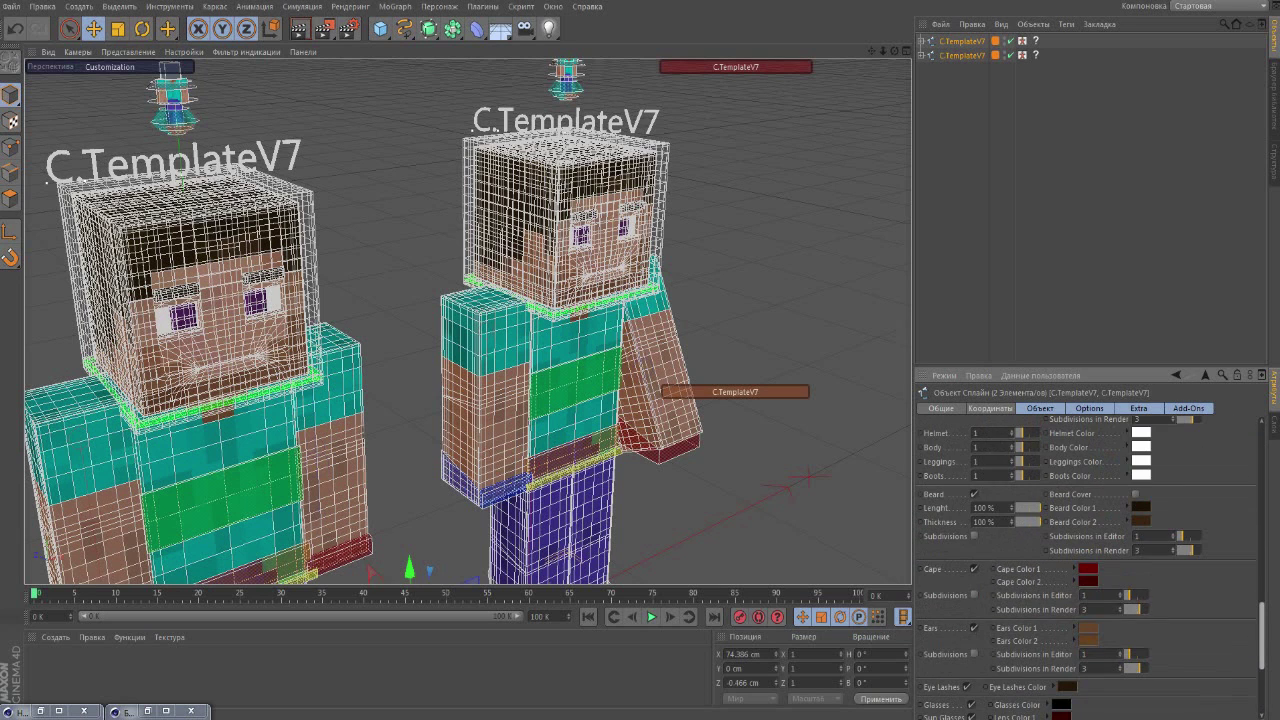
pyautogui.scroll(5, 1085, 560)
pyautogui.scroll(5, 1085, 560)
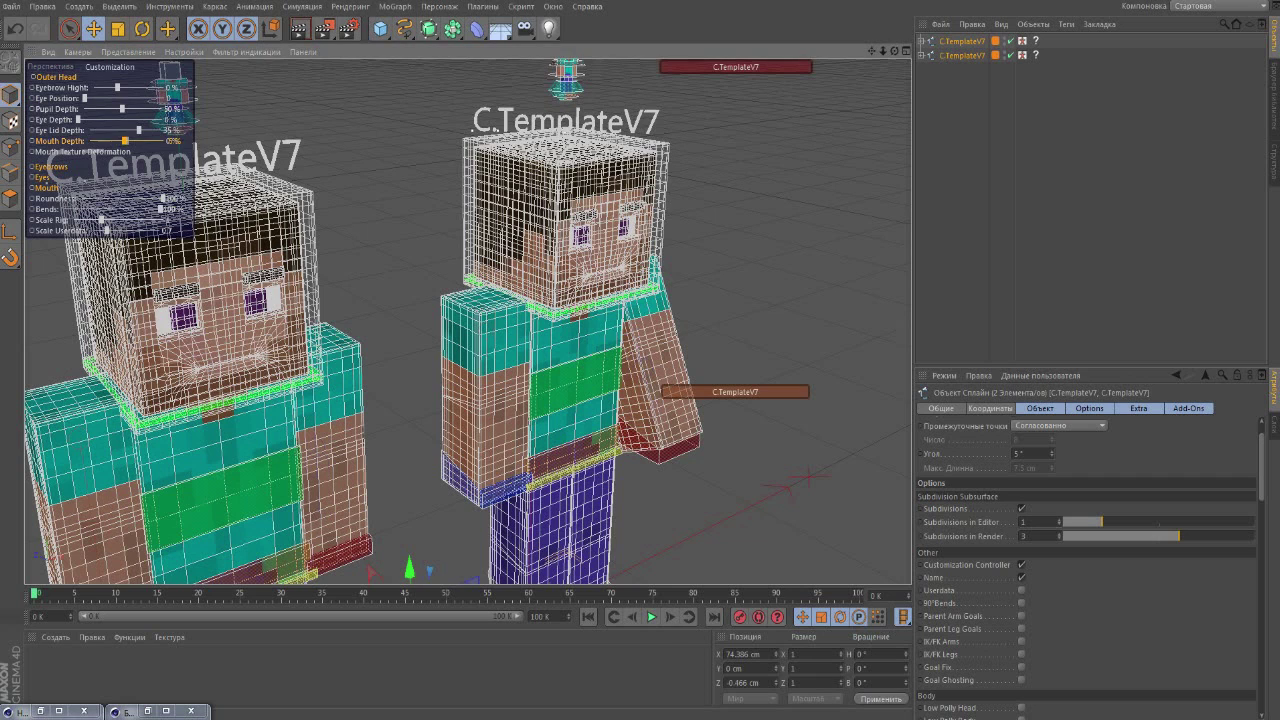
# Check the left character's head controller, then render a preview of the current view.
pyautogui.hotkey('ctrl', 'shift', 'a')
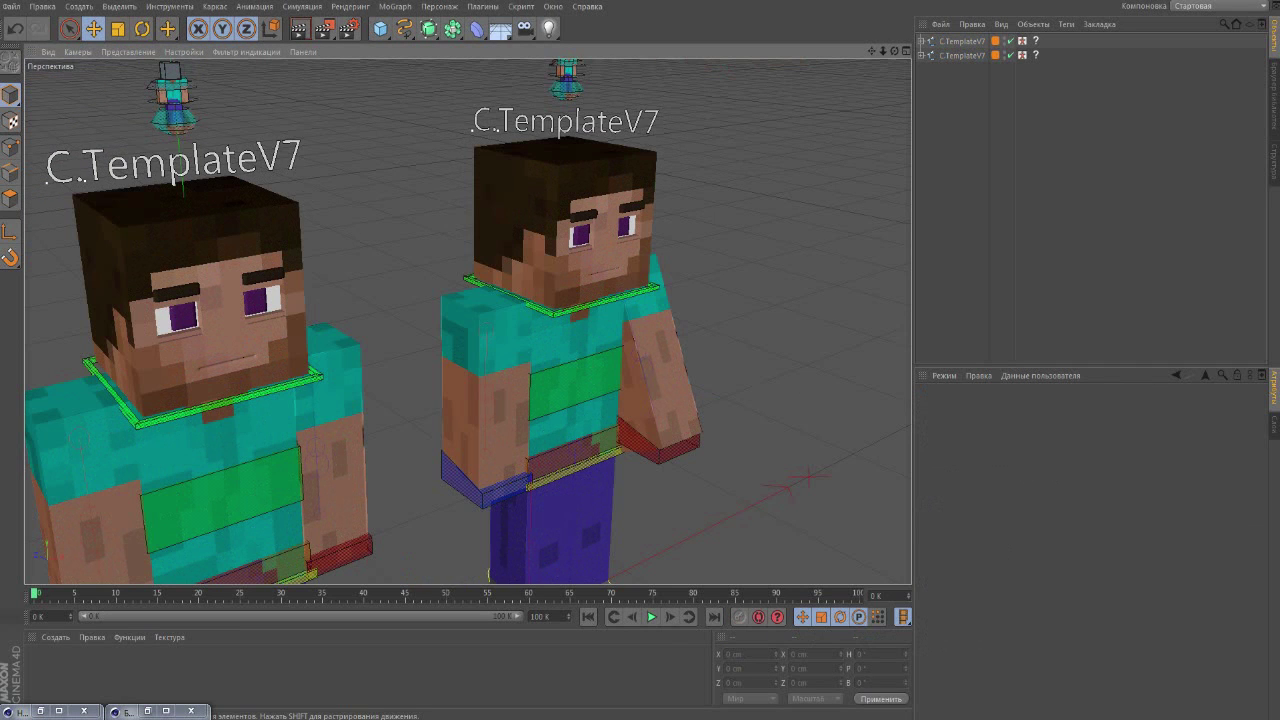
pyautogui.click(172, 95)
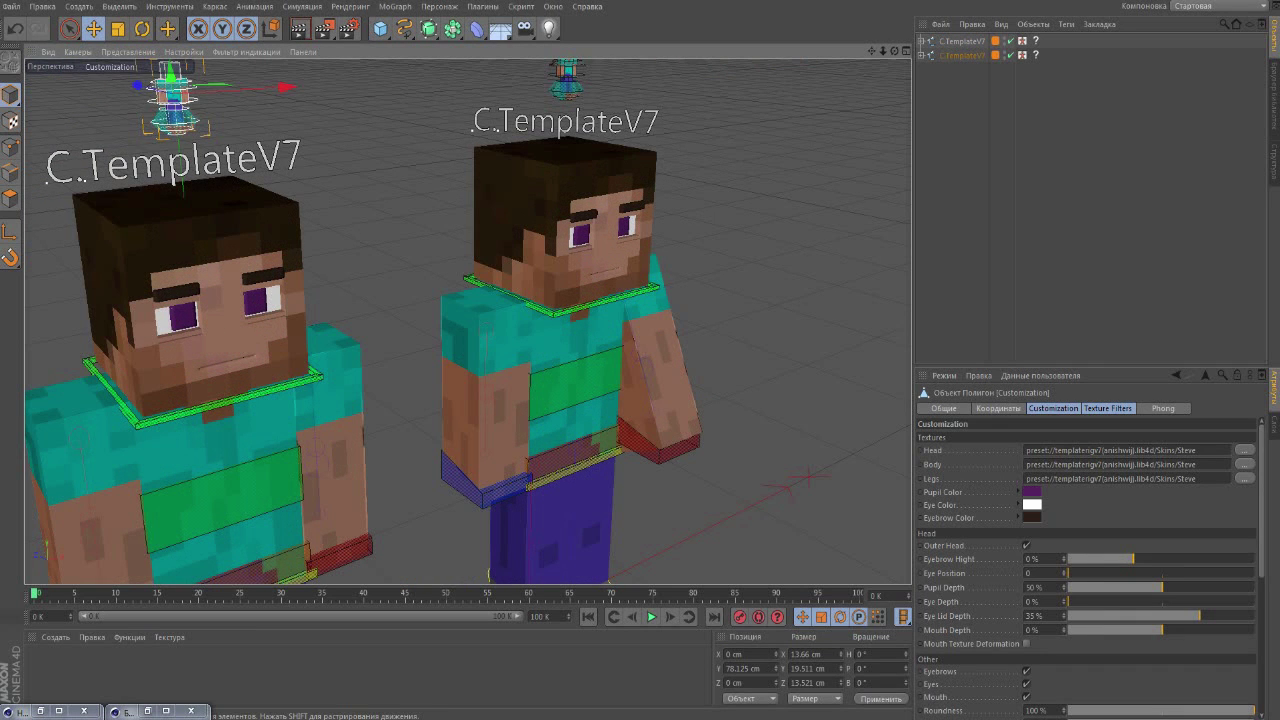
pyautogui.hotkey('ctrl', 'shift', 'a')
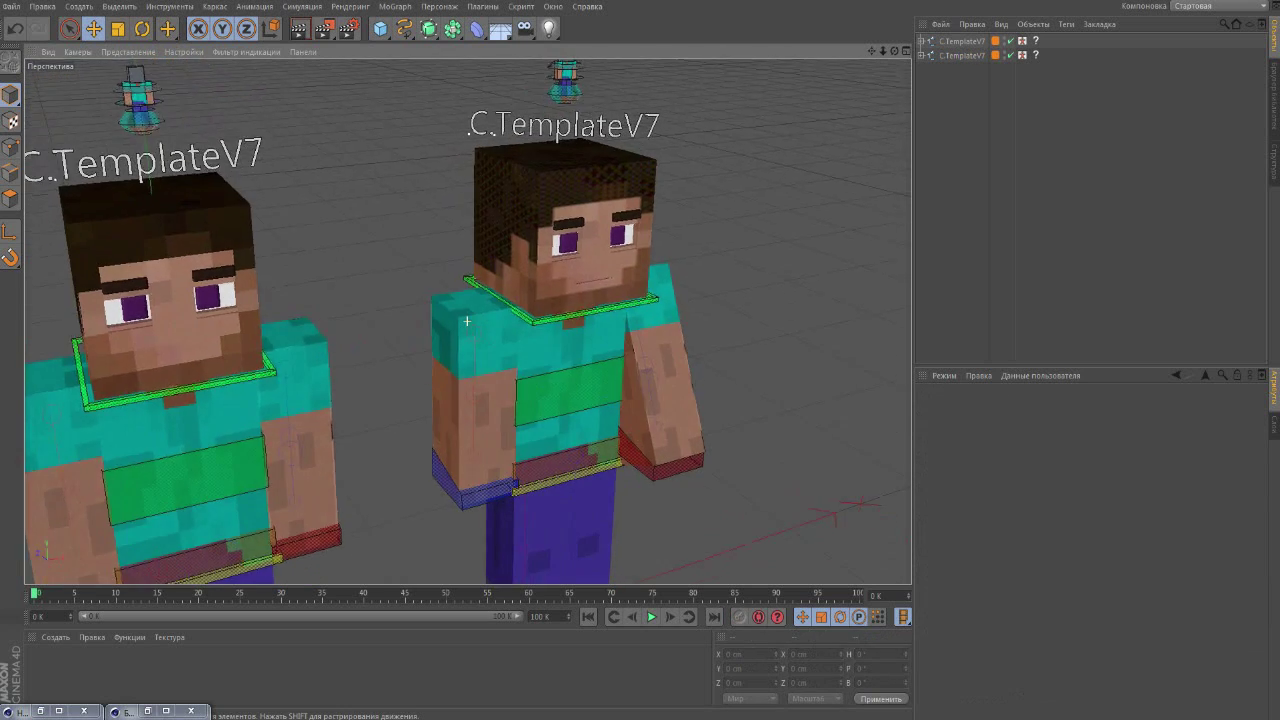
pyautogui.scroll(5, 467, 321)
pyautogui.hotkey('ctrl', 'r')
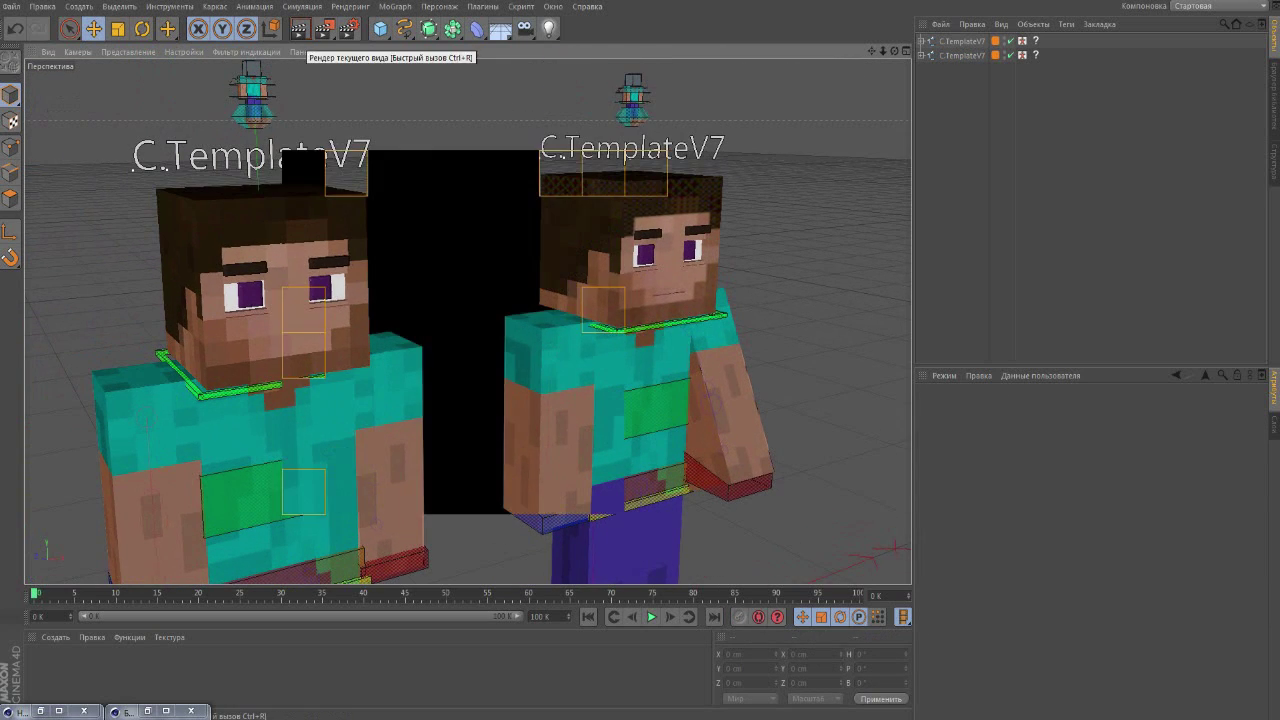
pyautogui.scroll(2, 467, 321)
pyautogui.scroll(-5, 467, 321)
# Browse for the left character's head skin in G:\.minecraft\Cinema\Скины Minecraft\Скины без глаз.
pyautogui.click(962, 55)
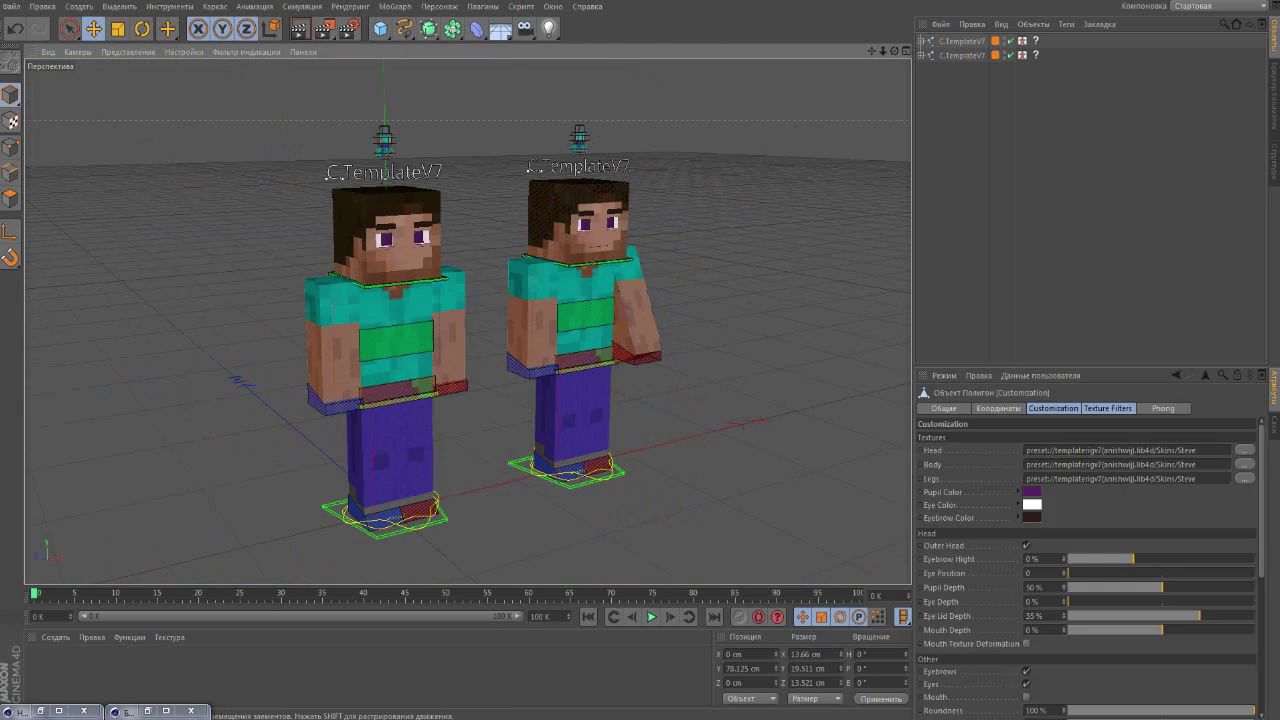
pyautogui.click(1245, 450)
pyautogui.click(53, 254)
pyautogui.doubleClick(200, 300)
pyautogui.scroll(-4, 200, 300)
pyautogui.scroll(-1, 200, 270)
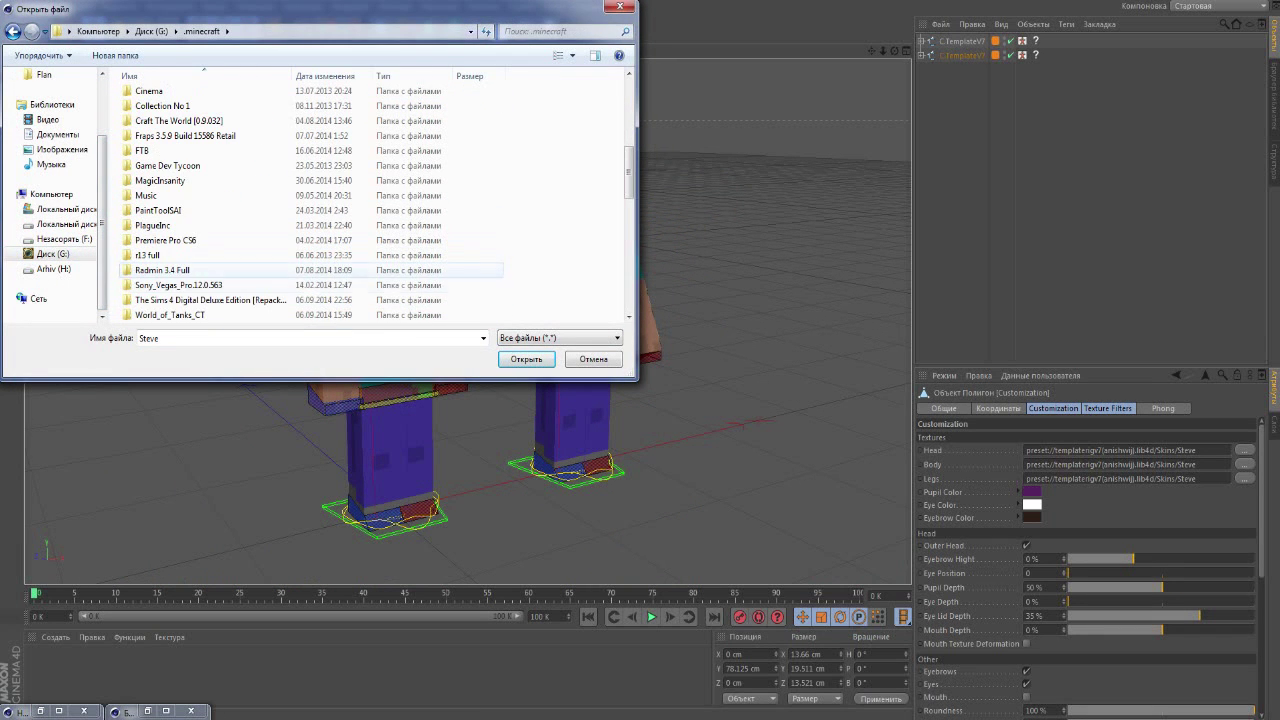
pyautogui.doubleClick(150, 91)
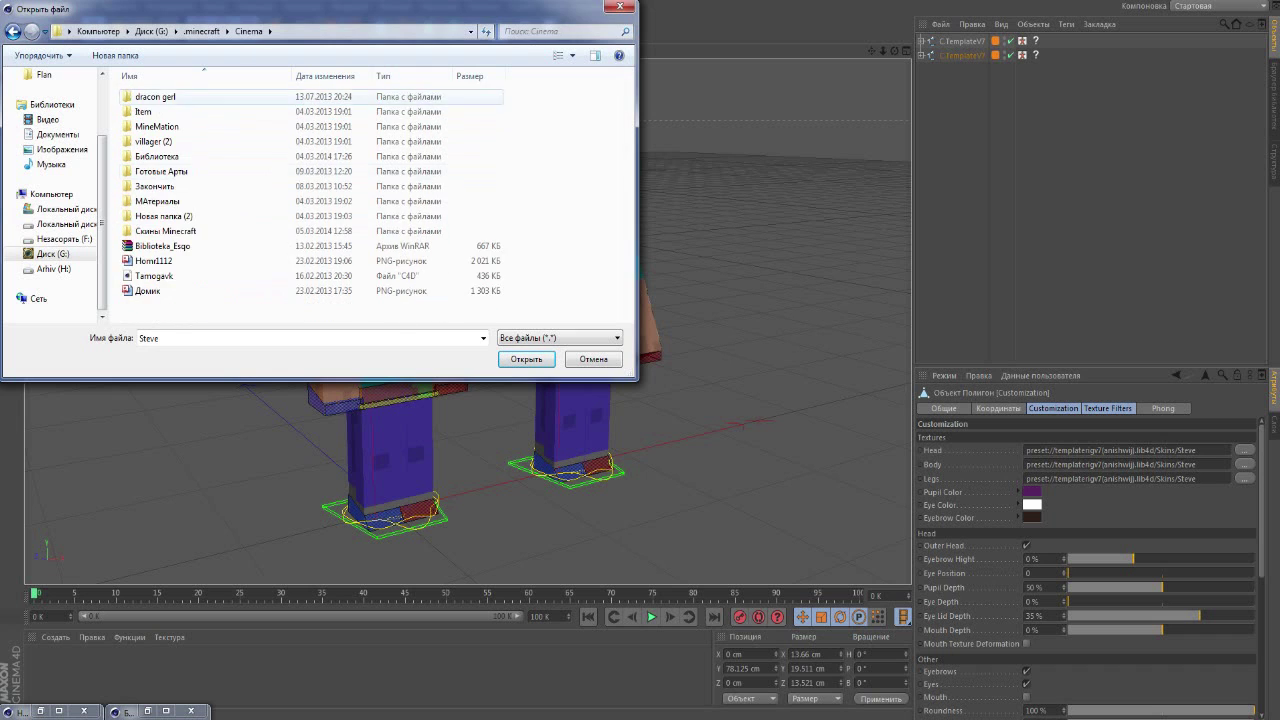
pyautogui.doubleClick(165, 231)
pyautogui.doubleClick(155, 110)
pyautogui.press('BackSpace')
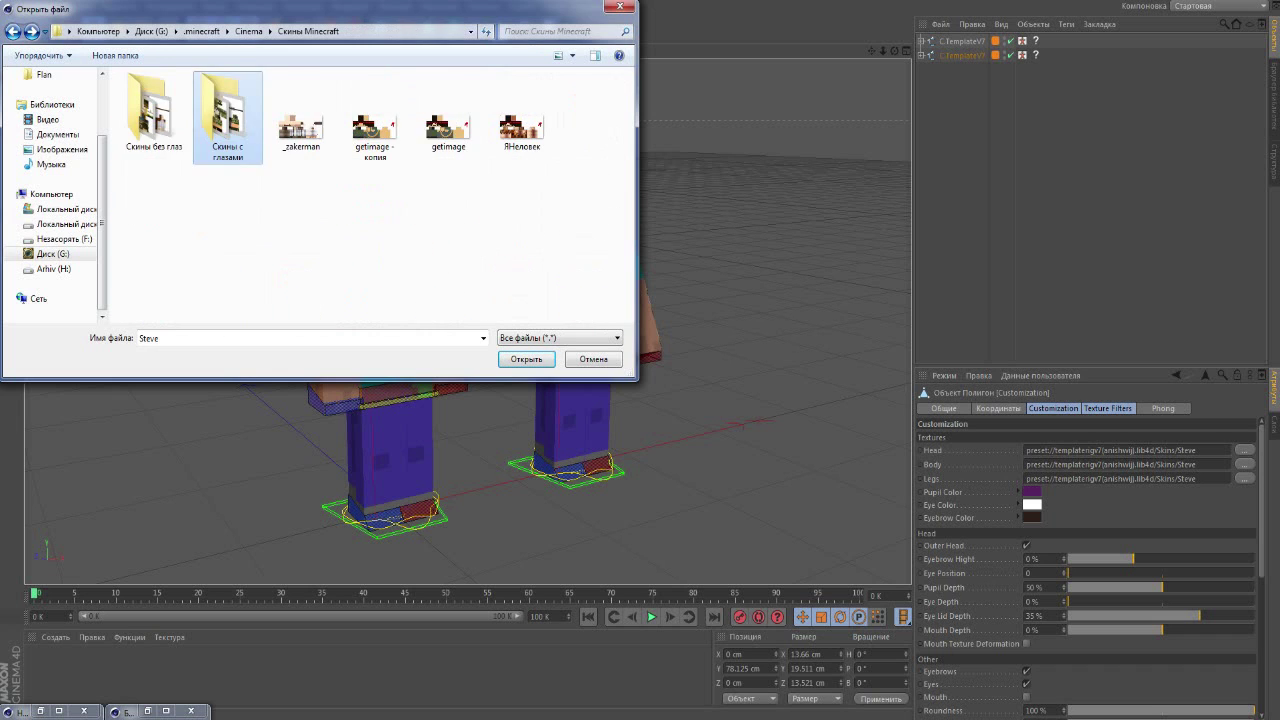
pyautogui.doubleClick(228, 110)
# Load ShurikWorl222 as the head skin and apply it to body and legs.
pyautogui.click(228, 142)
pyautogui.click(301, 142)
pyautogui.click(228, 142)
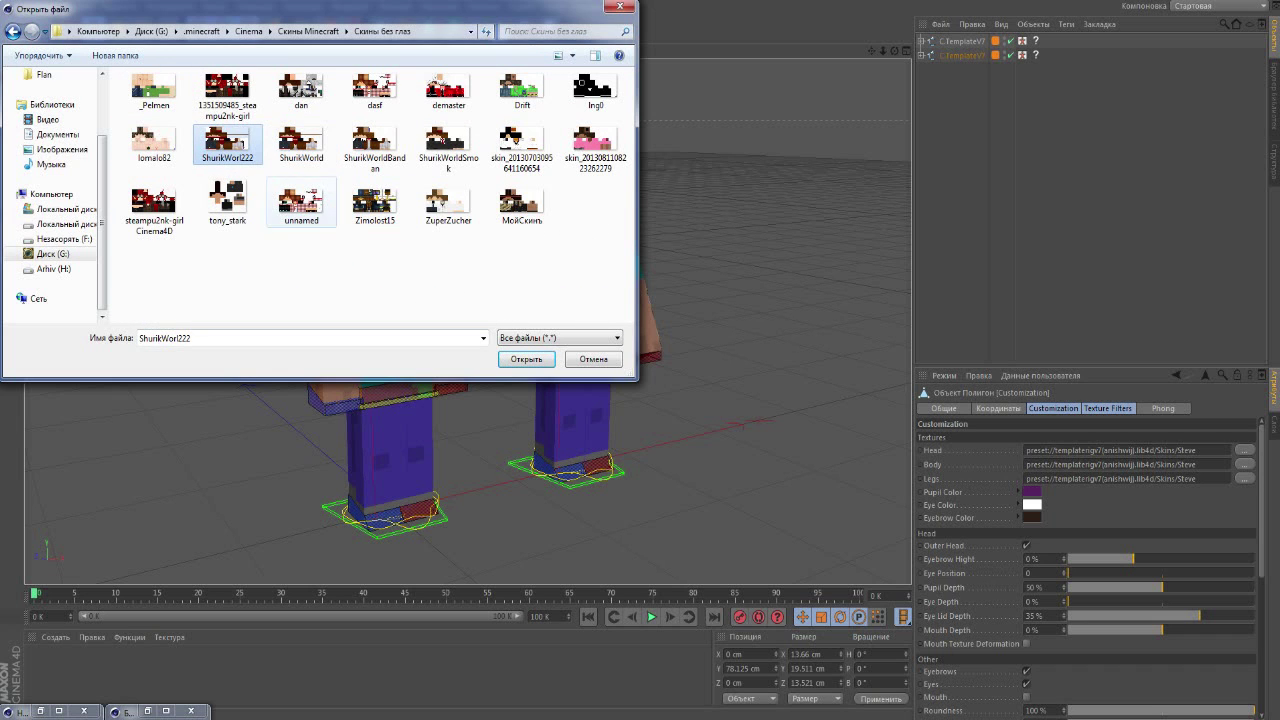
pyautogui.press('Return')
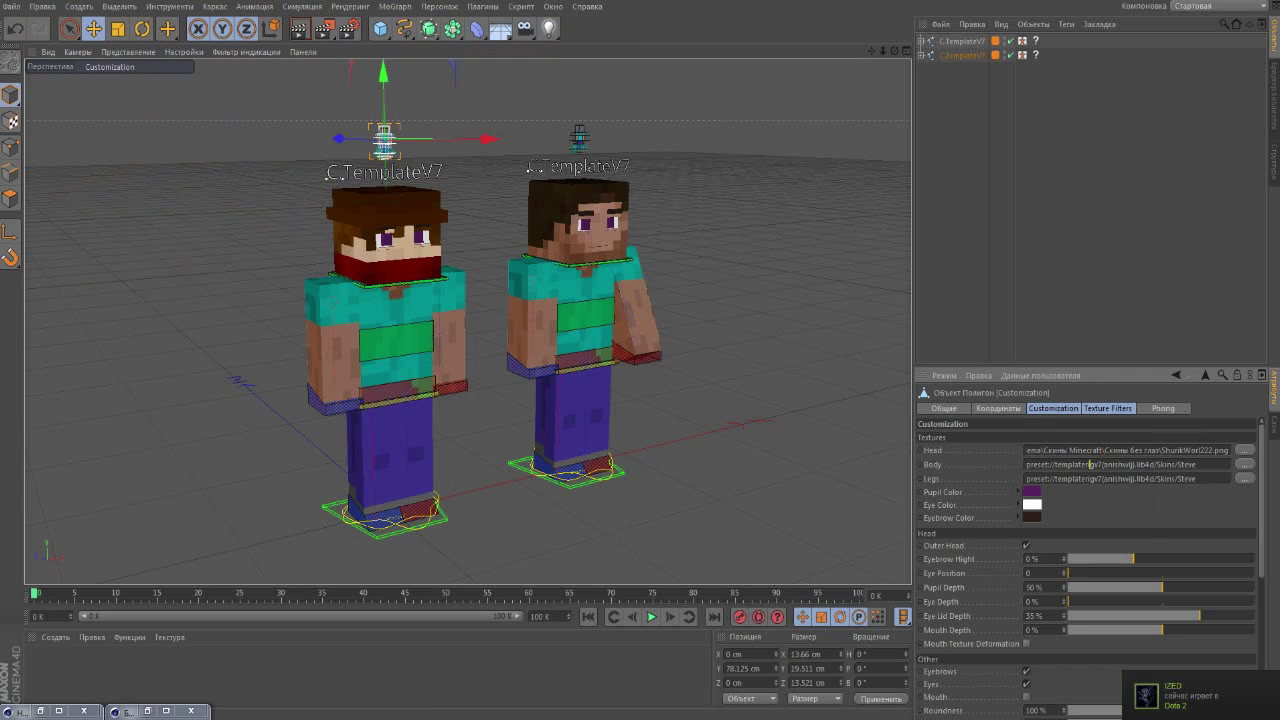
pyautogui.click(388, 150)
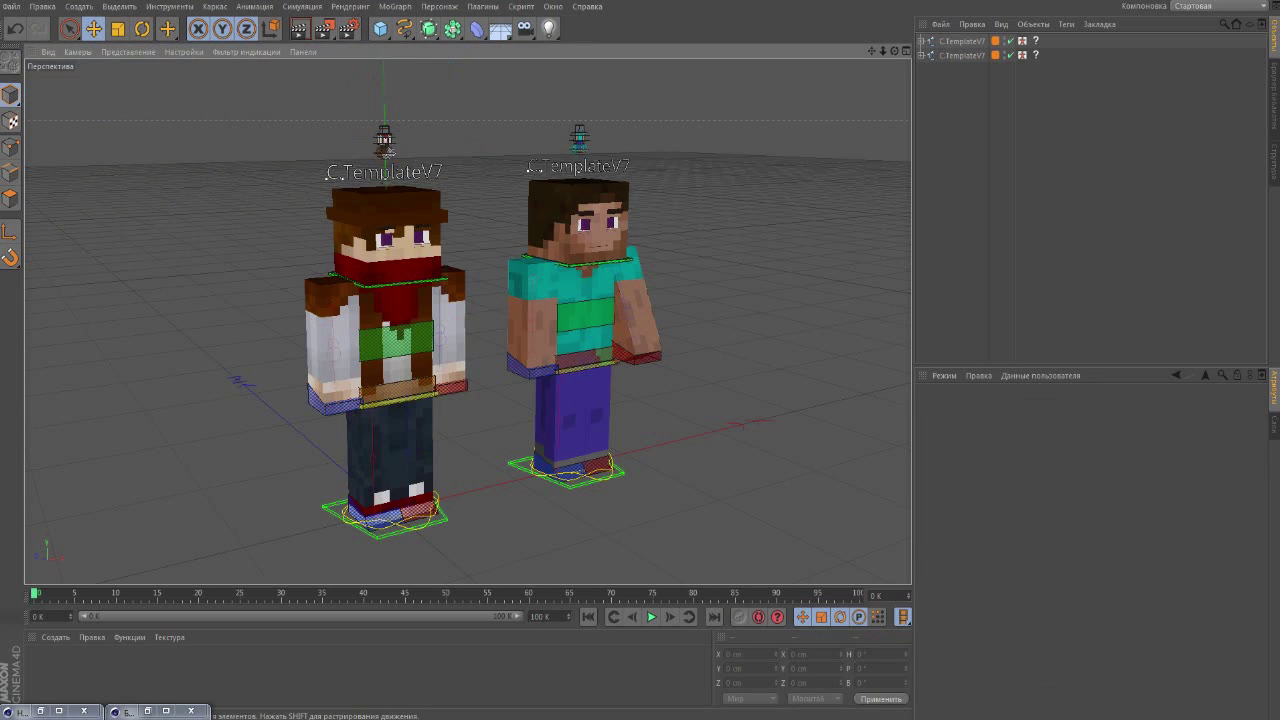
pyautogui.click(575, 300)
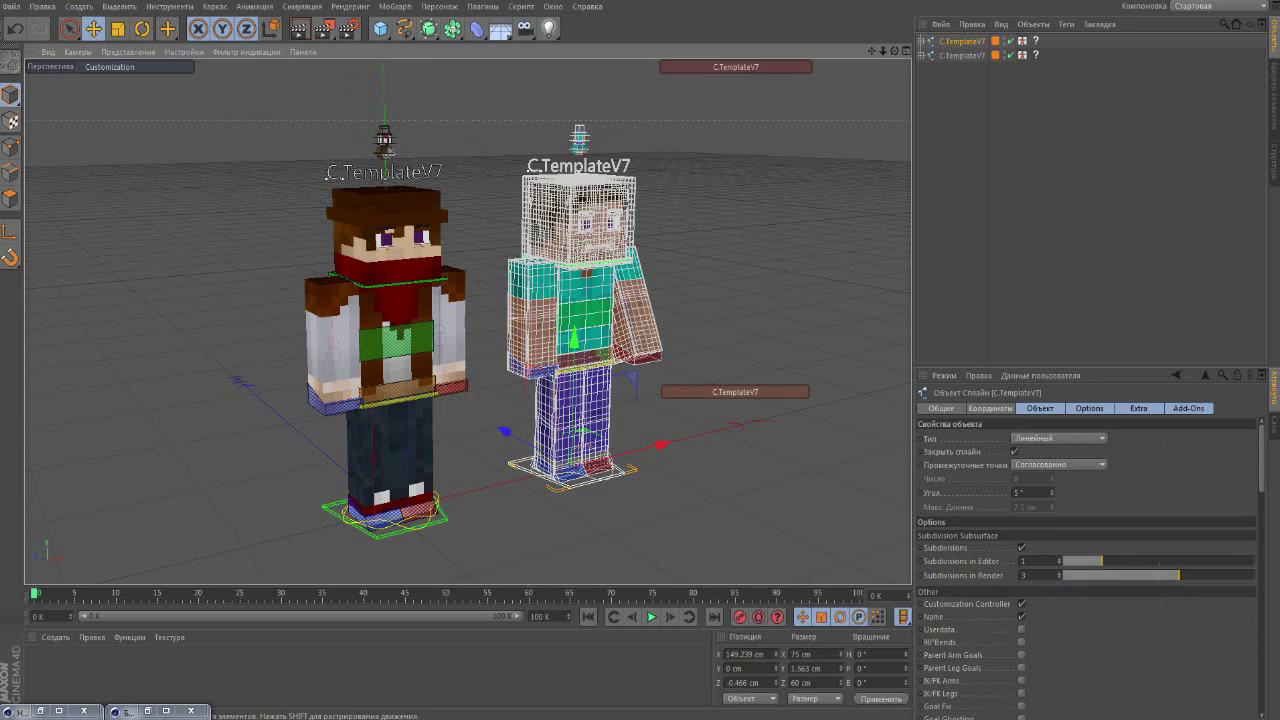
# Load 'getimage - копия' from Скины Minecraft onto the right character's head, body and legs.
pyautogui.click(1245, 450)
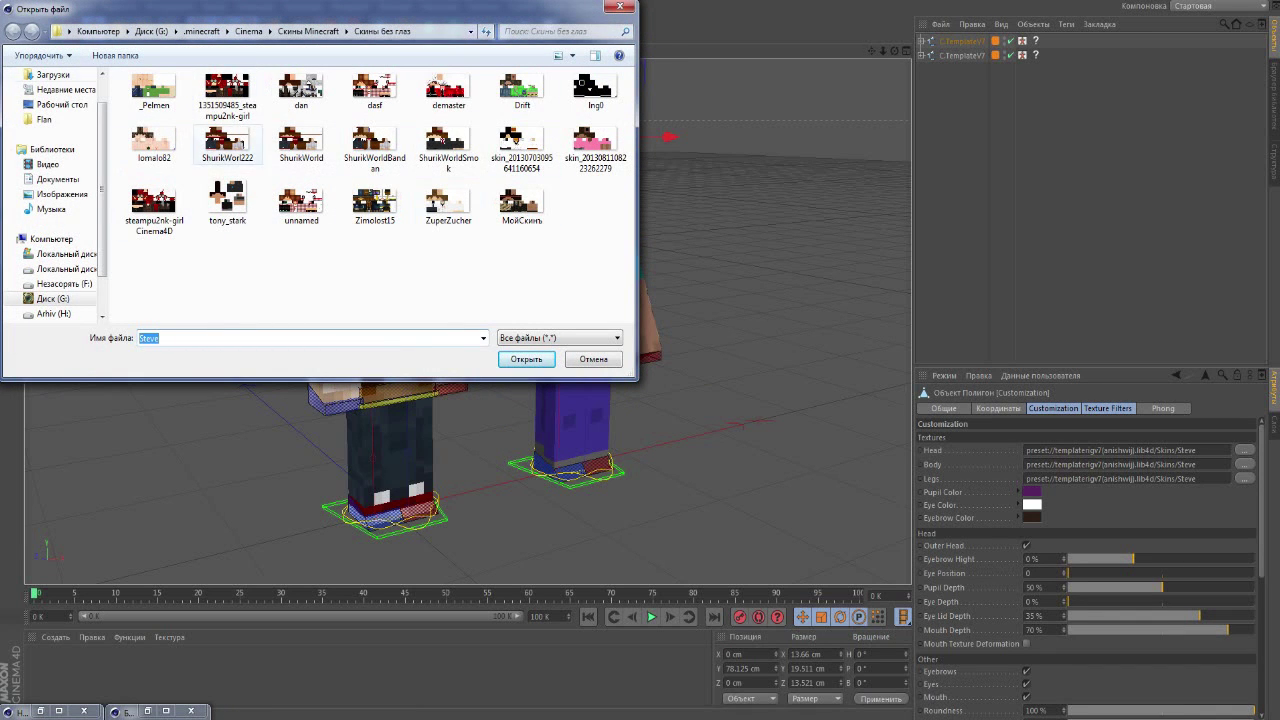
pyautogui.click(308, 31)
pyautogui.click(374, 95)
pyautogui.click(526, 359)
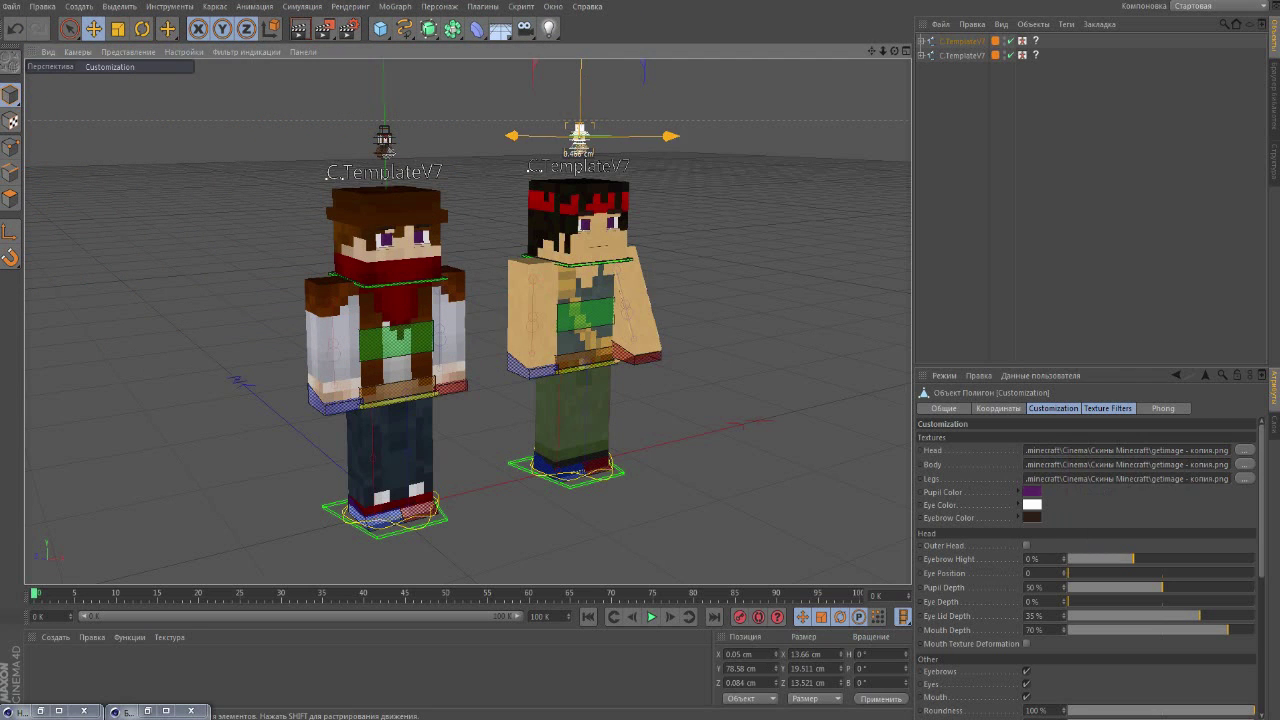
pyautogui.hotkey('ctrl', 'shift', 'a')
pyautogui.click(962, 41)
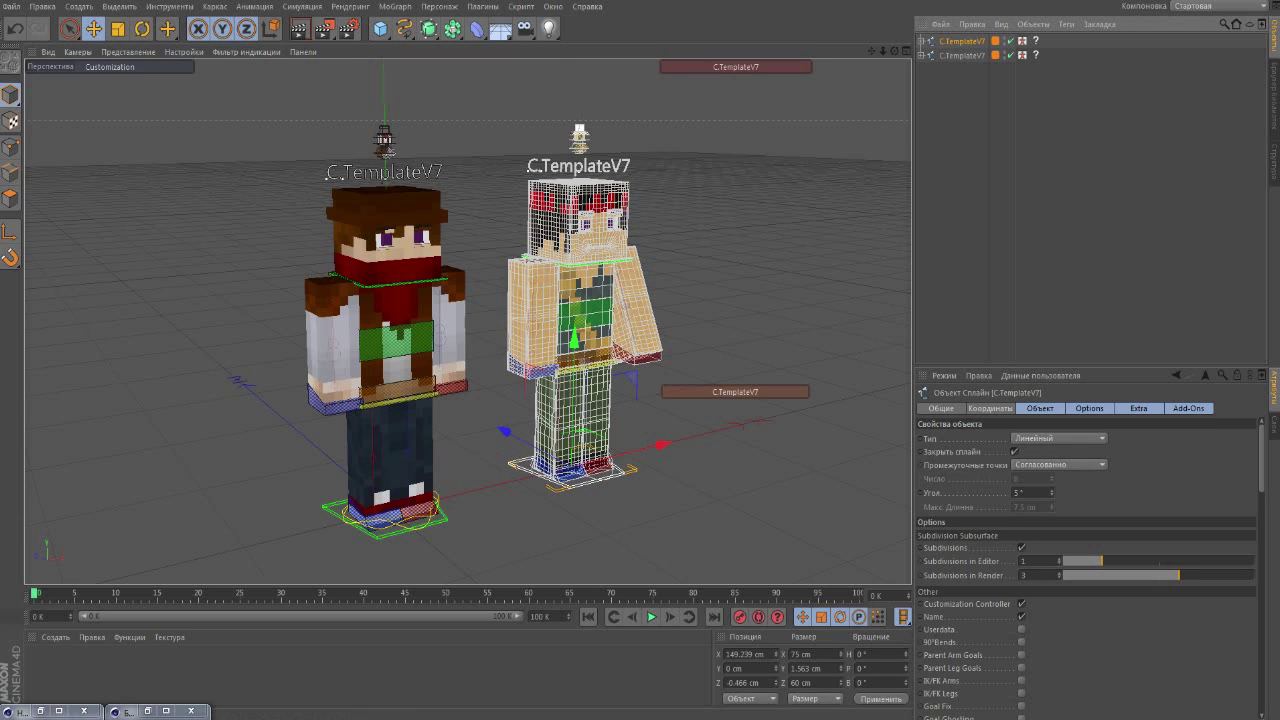
# Rotate the right character about 82° onto its side and lift it about 150 cm.
pyautogui.press('r')
pyautogui.moveTo(610, 430); pyautogui.dragTo(640, 520)
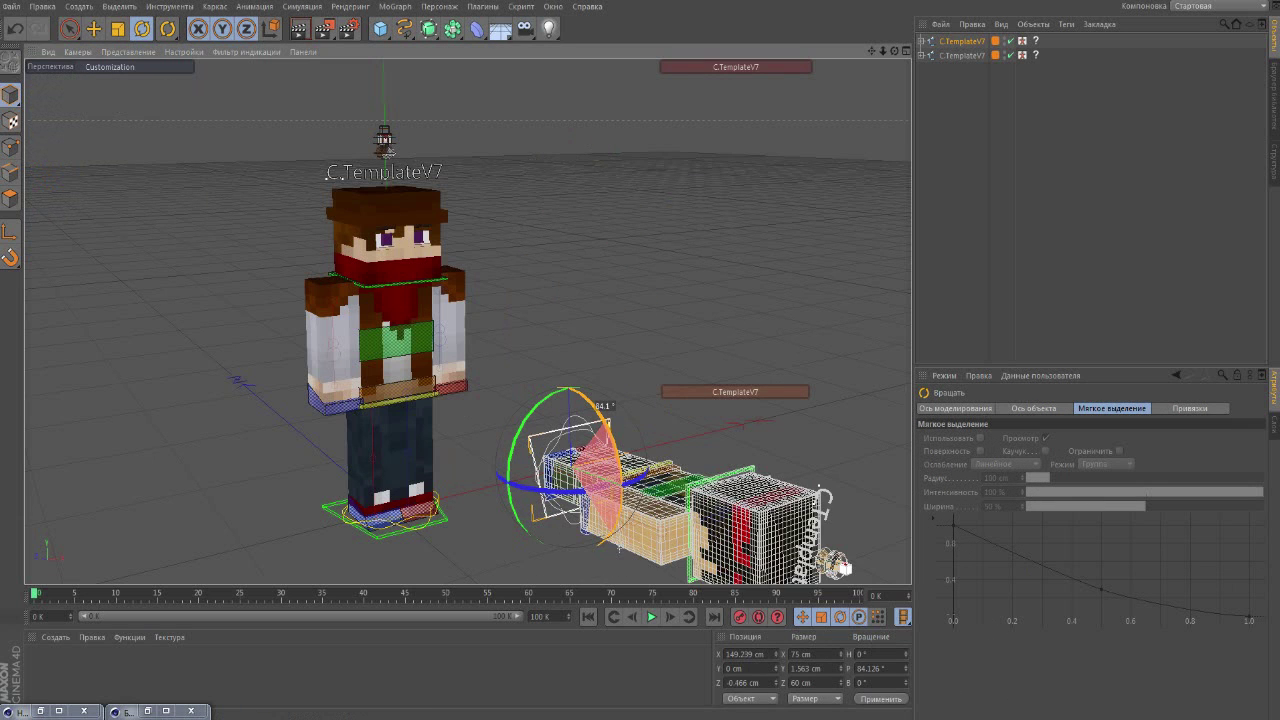
pyautogui.press('e')
pyautogui.moveTo(652, 490); pyautogui.dragTo(630, 243)
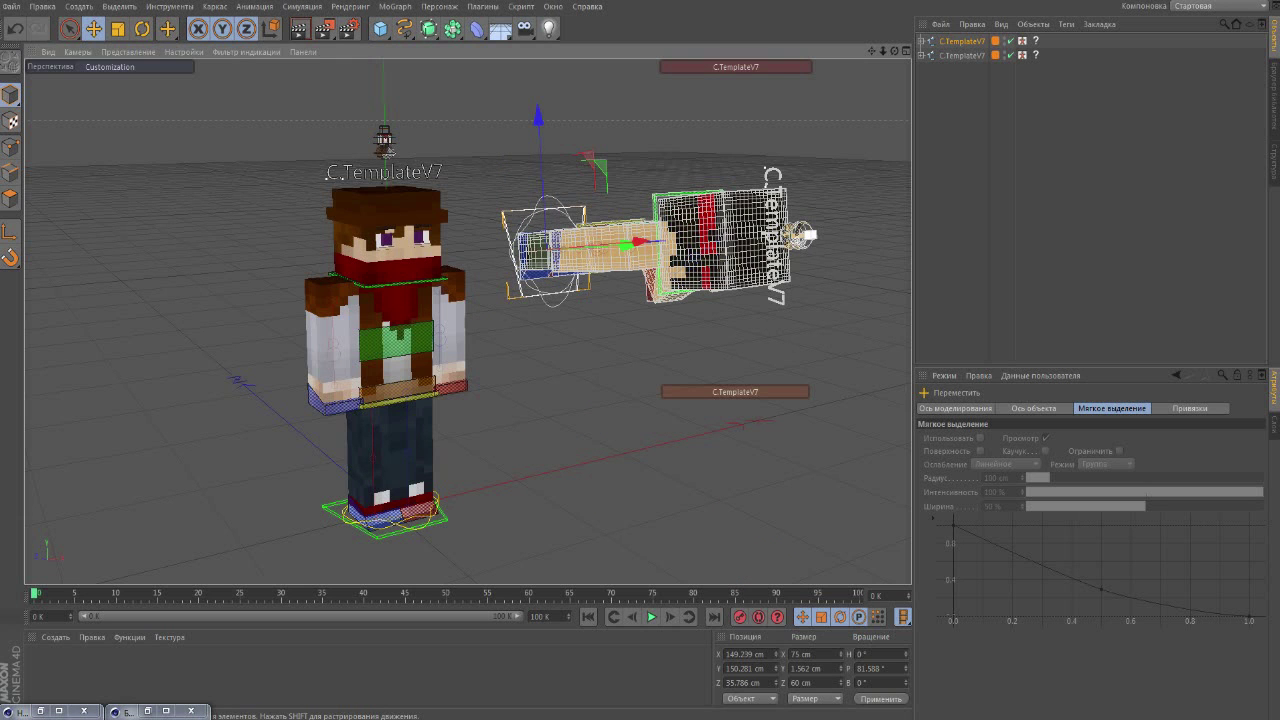
# Raise the lying character's left arm controller about 19.6 cm upward.
pyautogui.keyDown('alt'); pyautogui.moveTo(560, 330); pyautogui.dragTo(400, 318); pyautogui.keyUp('alt')
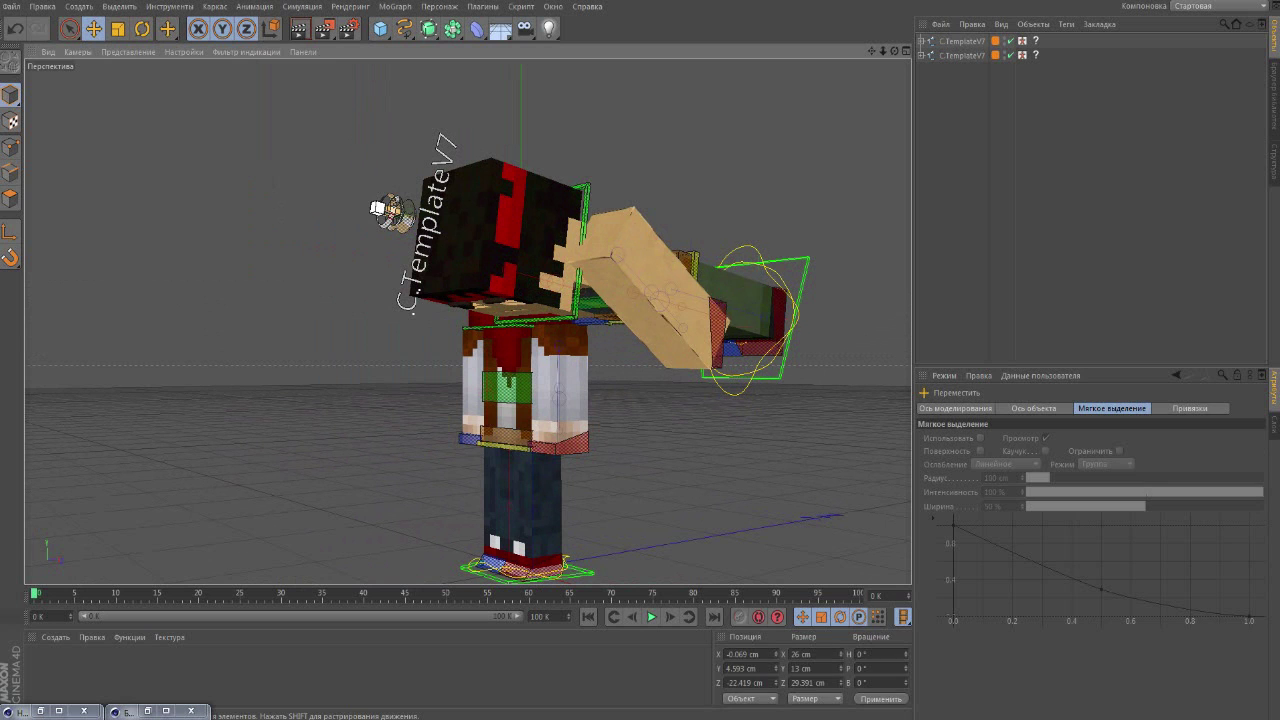
pyautogui.moveTo(755, 318); pyautogui.dragTo(776, 216)
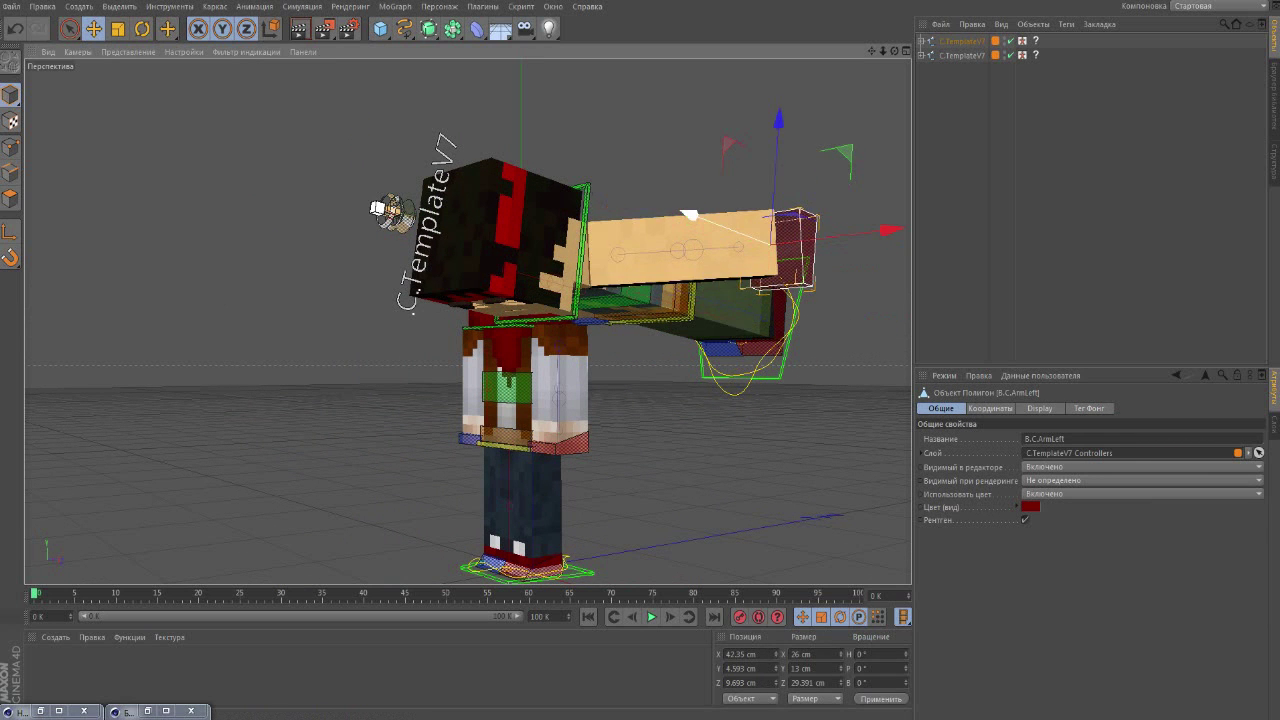
pyautogui.moveTo(690, 215); pyautogui.dragTo(656, 203)
pyautogui.moveTo(450, 320)
pyautogui.keyDown('alt'); pyautogui.mouseDown()
pyautogui.moveTo(600, 320)
pyautogui.moveTo(616, 255)
pyautogui.moveTo(420, 330)
pyautogui.mouseUp(); pyautogui.keyUp('alt')
pyautogui.click(600, 262)
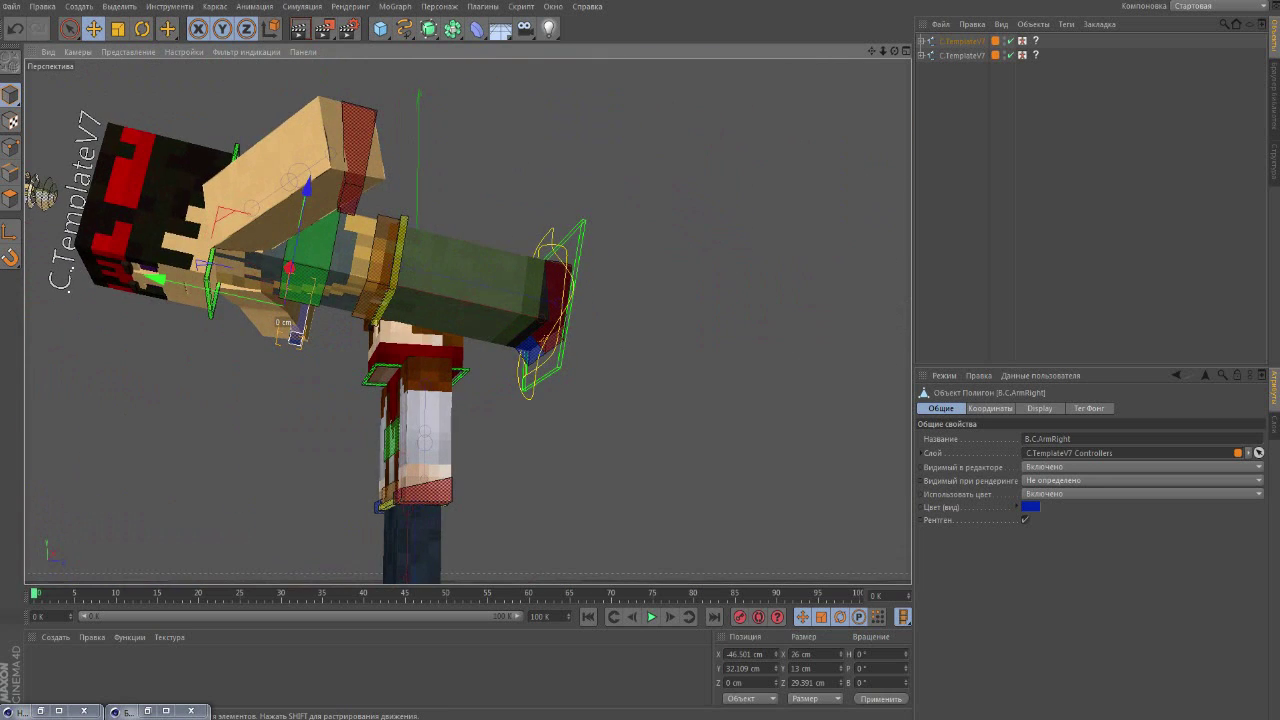
# Nudge the left leg, then move the right leg controller to about −9.7 cm X, 4.2 cm Y.
pyautogui.click(150, 200)
pyautogui.click(415, 545)
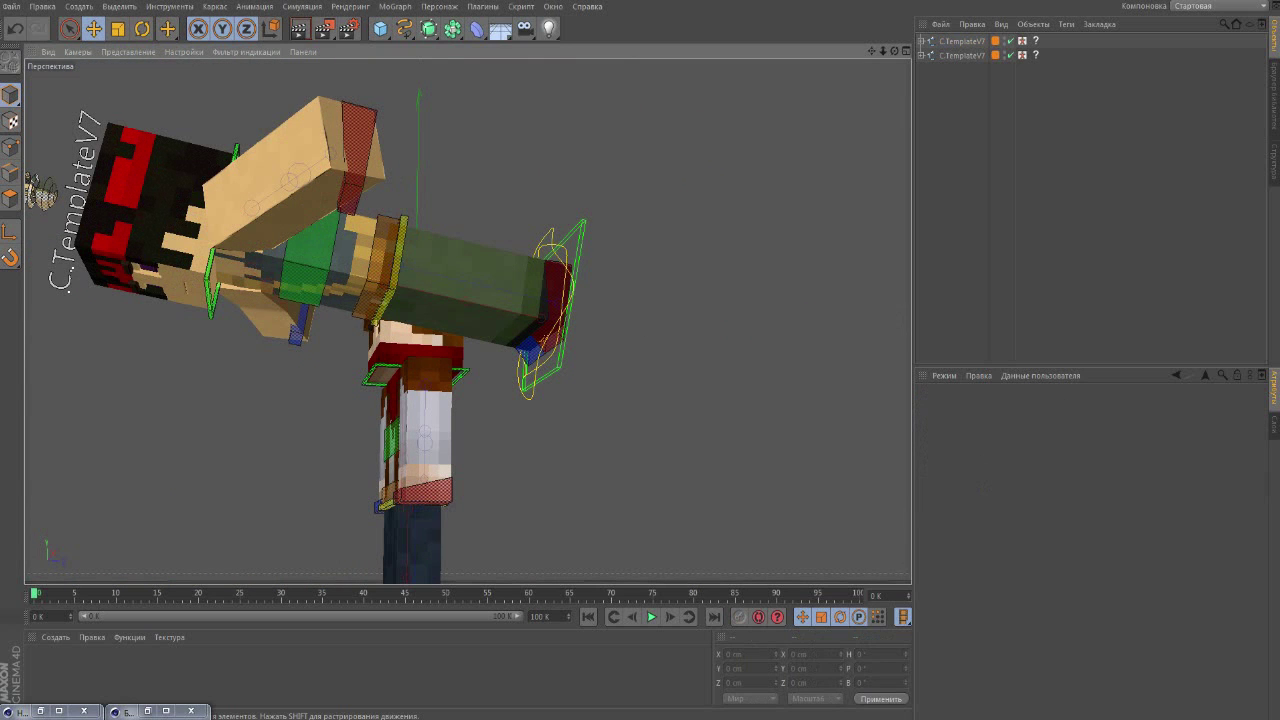
pyautogui.moveTo(556, 318); pyautogui.dragTo(548, 314)
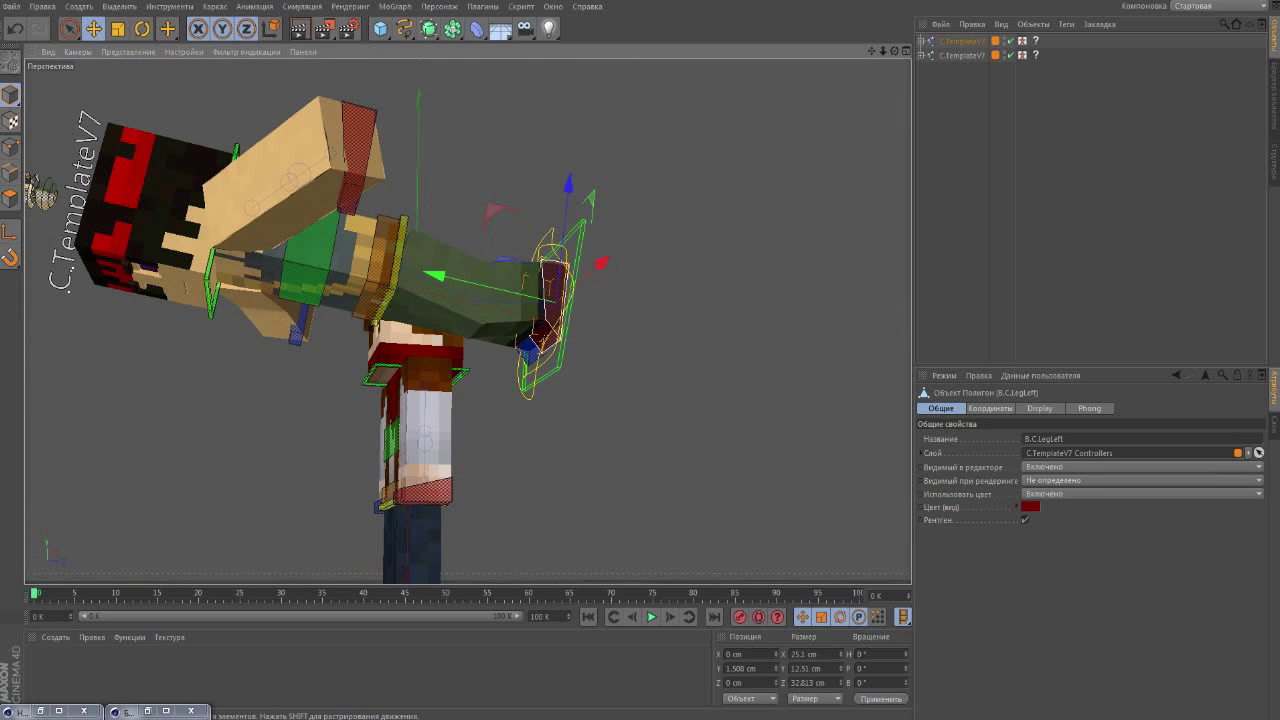
pyautogui.click(550, 300)
pyautogui.moveTo(576, 290); pyautogui.dragTo(516, 350)
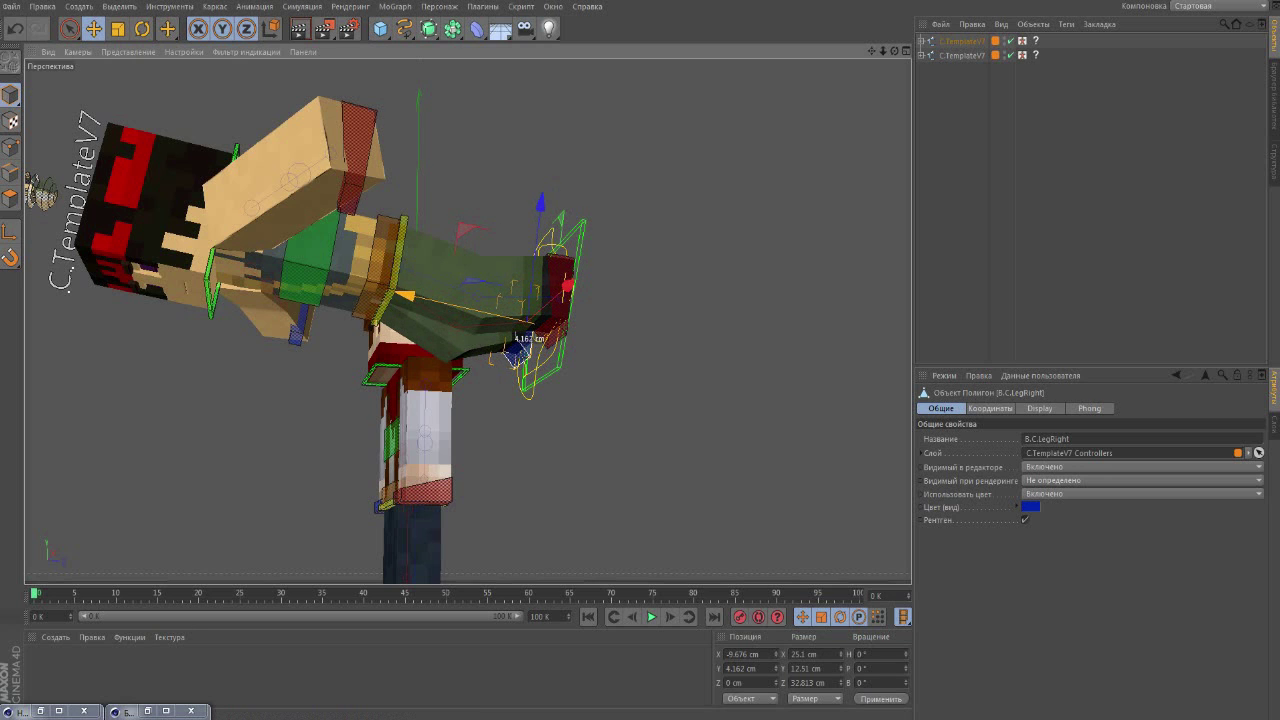
# Tilt the second character's head about 23° and rotate its hip about 33°.
pyautogui.click(150, 210)
pyautogui.press('r')
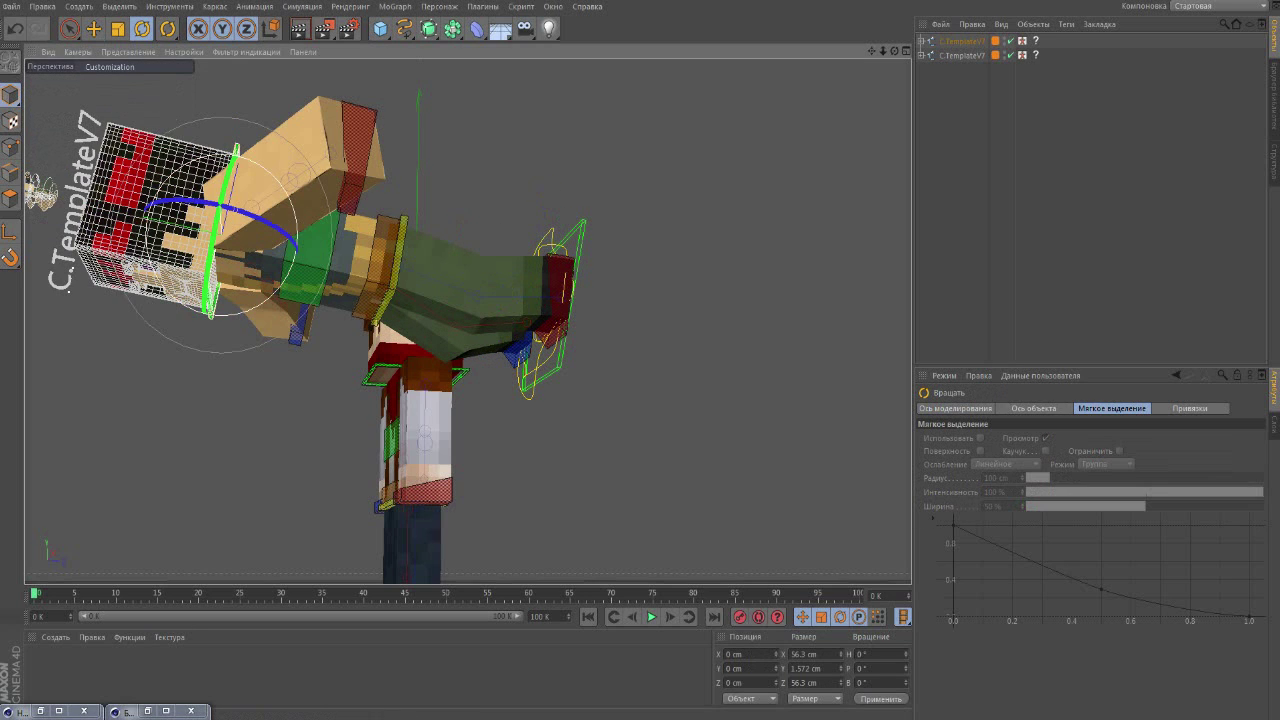
pyautogui.moveTo(40, 190); pyautogui.dragTo(85, 100)
pyautogui.click(300, 262)
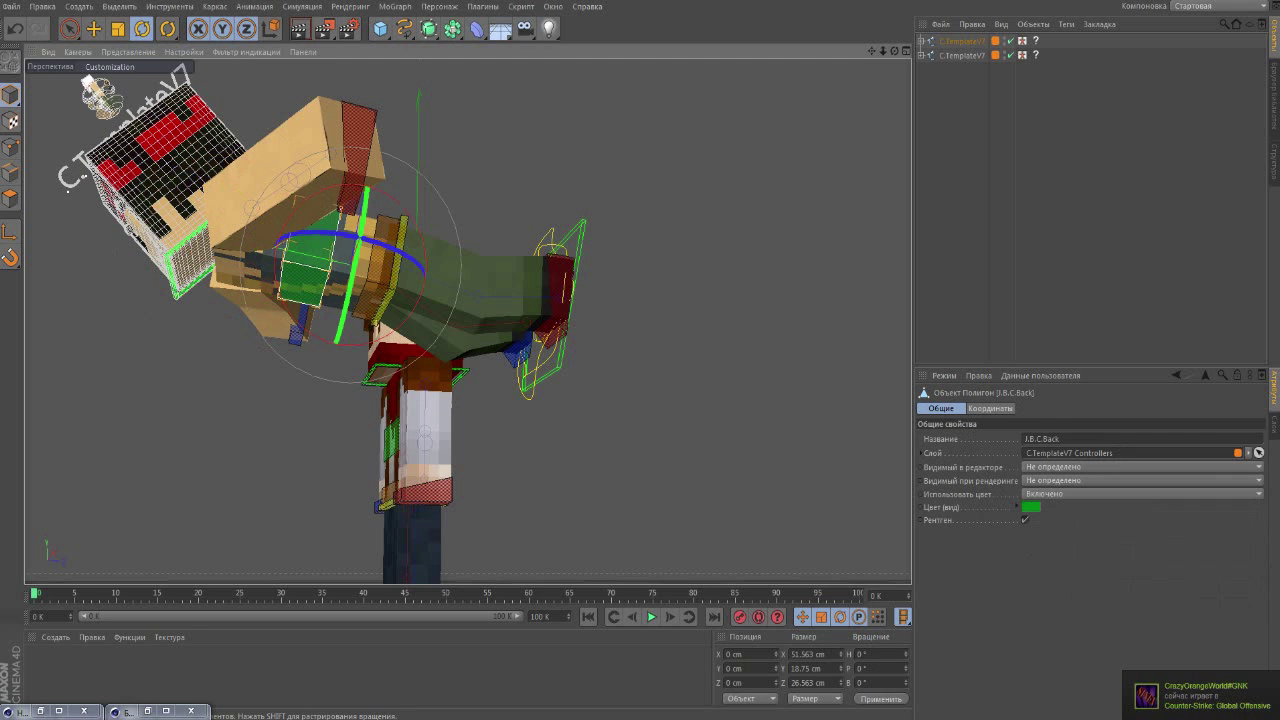
pyautogui.hotkey('ctrl', 'z')
pyautogui.hotkey('ctrl', 'z')
pyautogui.hotkey('ctrl', 'z')
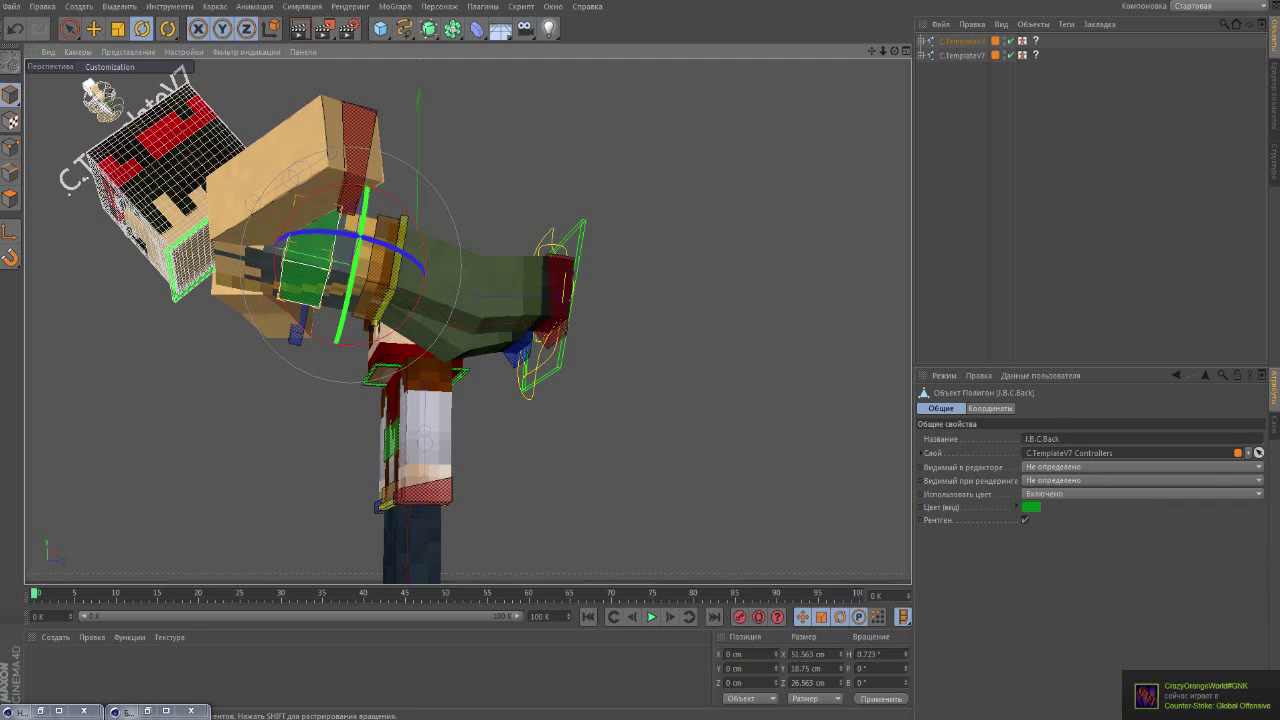
pyautogui.moveTo(88, 86); pyautogui.dragTo(88, 86)
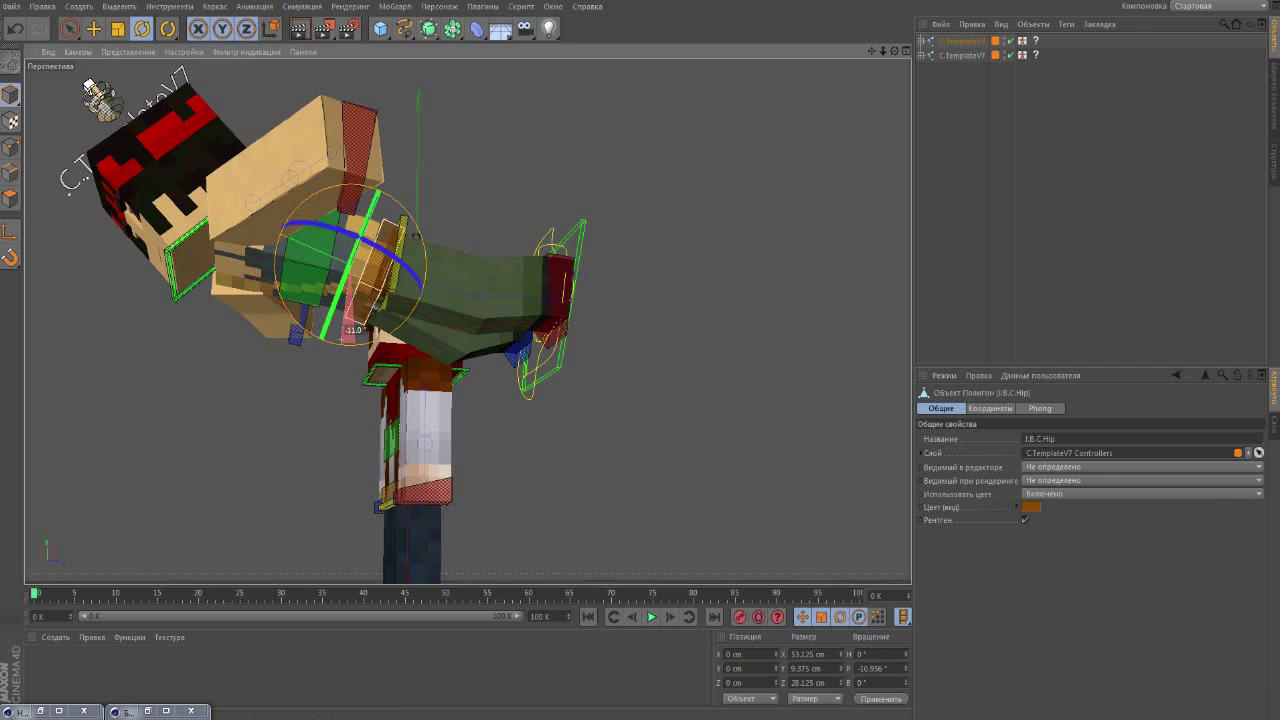
pyautogui.keyDown('alt'); pyautogui.moveTo(400, 300); pyautogui.dragTo(520, 300); pyautogui.keyUp('alt')
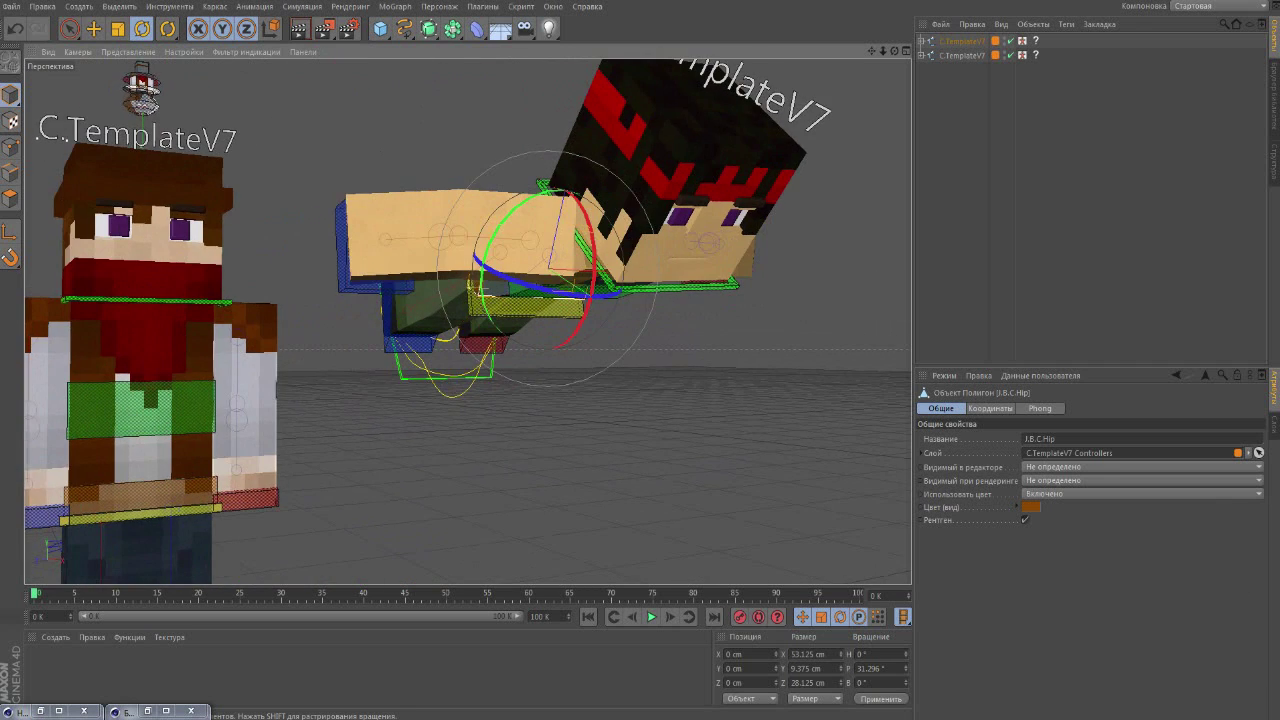
# Set the second rig's arm Bulge to -38%.
pyautogui.click(440, 72)
pyautogui.click(430, 120)
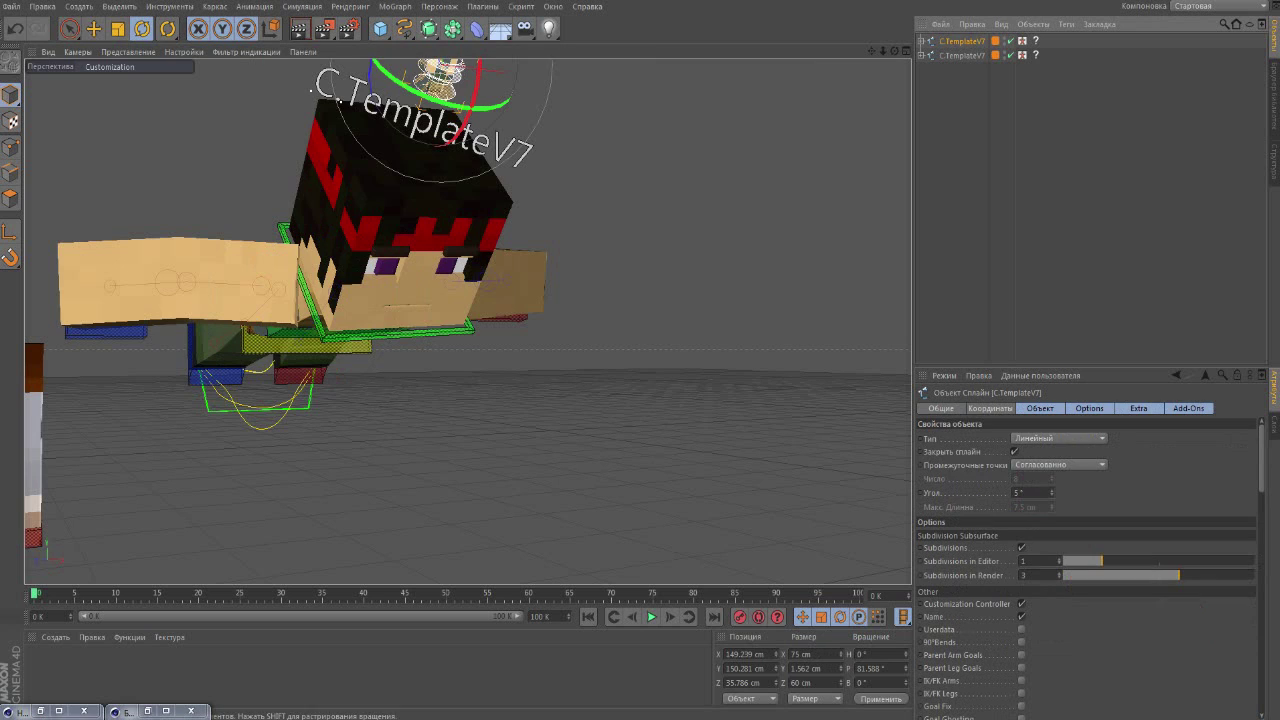
pyautogui.moveTo(683, 412); pyautogui.dragTo(650, 412)
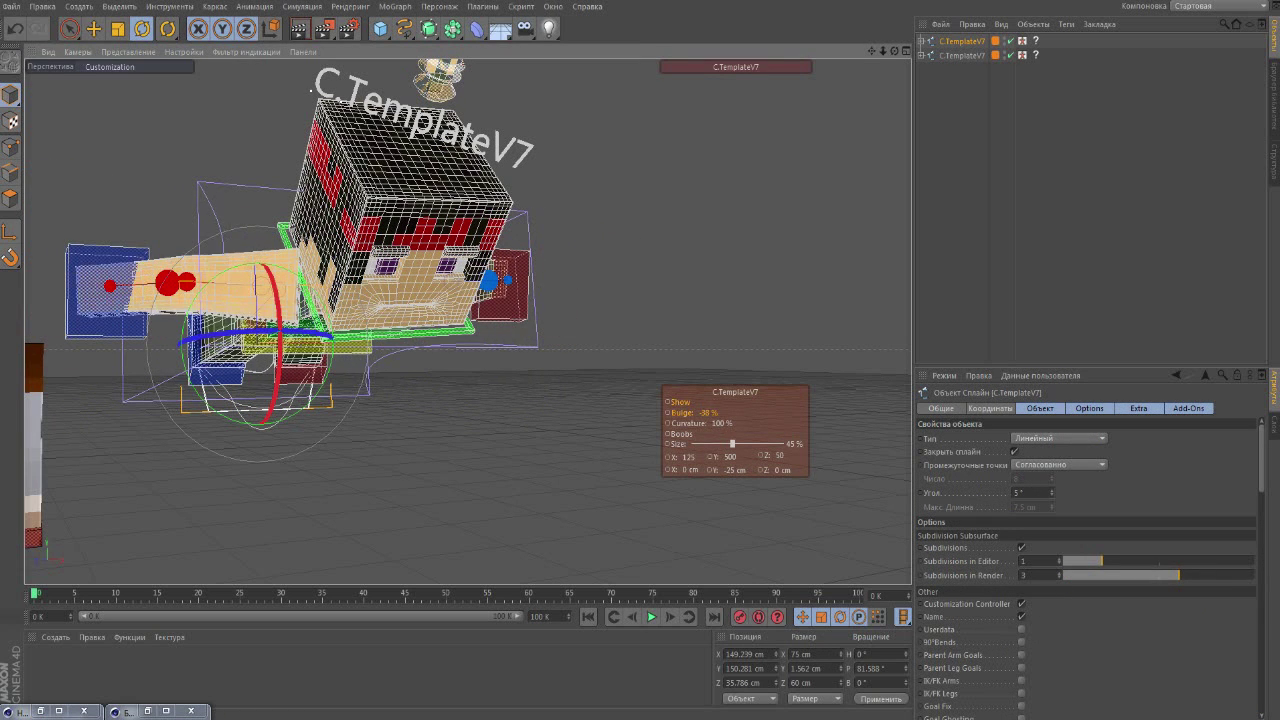
pyautogui.moveTo(450, 300)
pyautogui.keyDown('alt'); pyautogui.mouseDown()
pyautogui.moveTo(600, 280)
pyautogui.moveTo(680, 300)
pyautogui.mouseUp(); pyautogui.keyUp('alt')
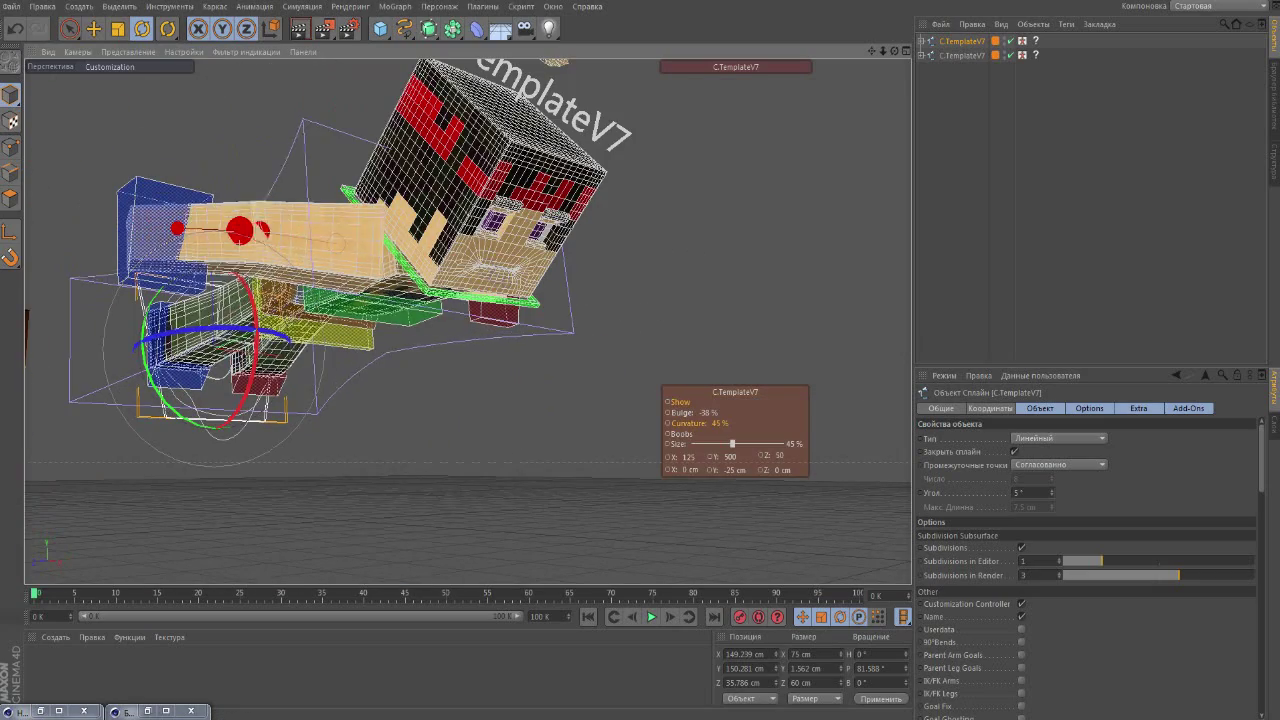
pyautogui.moveTo(470, 330)
pyautogui.keyDown('alt'); pyautogui.mouseDown()
pyautogui.moveTo(395, 322)
pyautogui.moveTo(473, 89)
pyautogui.moveTo(455, 213)
pyautogui.moveTo(470, 160)
pyautogui.mouseUp(); pyautogui.keyUp('alt')
# Reset the head to face front and enable Userdata and 90°Bends on the rig.
pyautogui.click(528, 177)
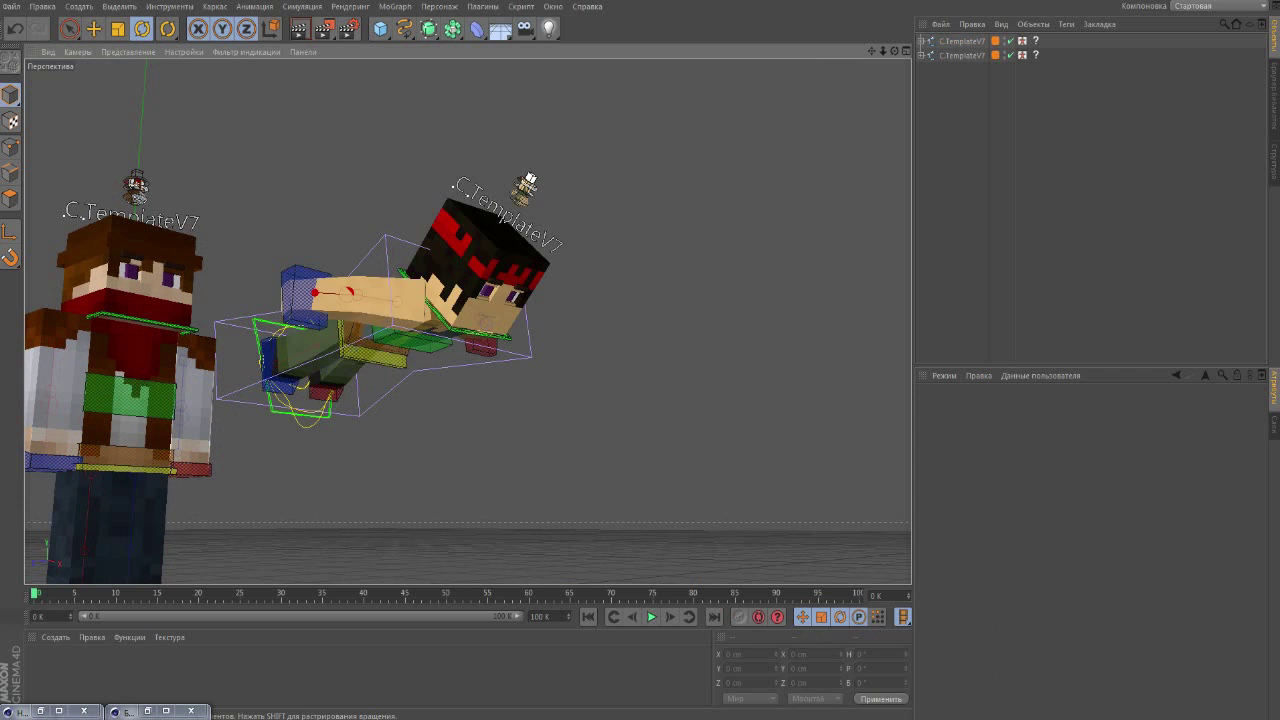
pyautogui.keyDown('alt'); pyautogui.moveTo(528, 177); pyautogui.dragTo(450, 220); pyautogui.keyUp('alt')
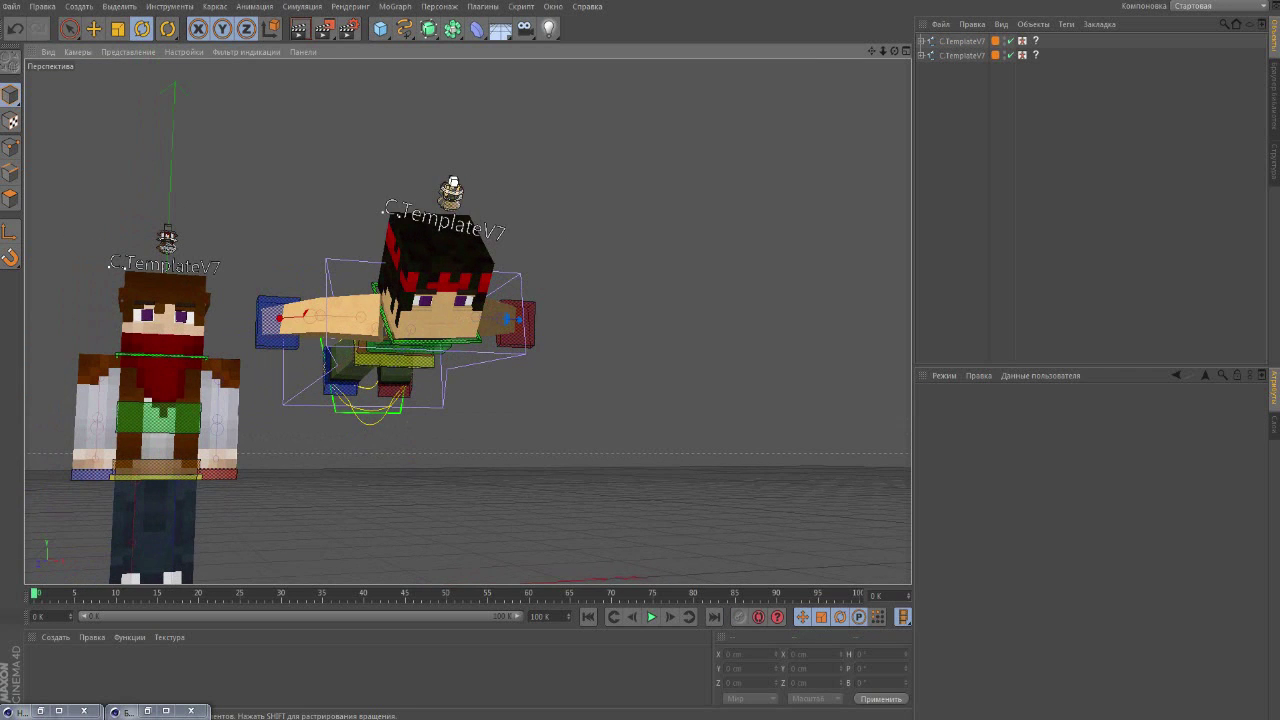
pyautogui.click(440, 255)
pyautogui.hotkey('ctrl', 'z')
pyautogui.hotkey('ctrl', 'z')
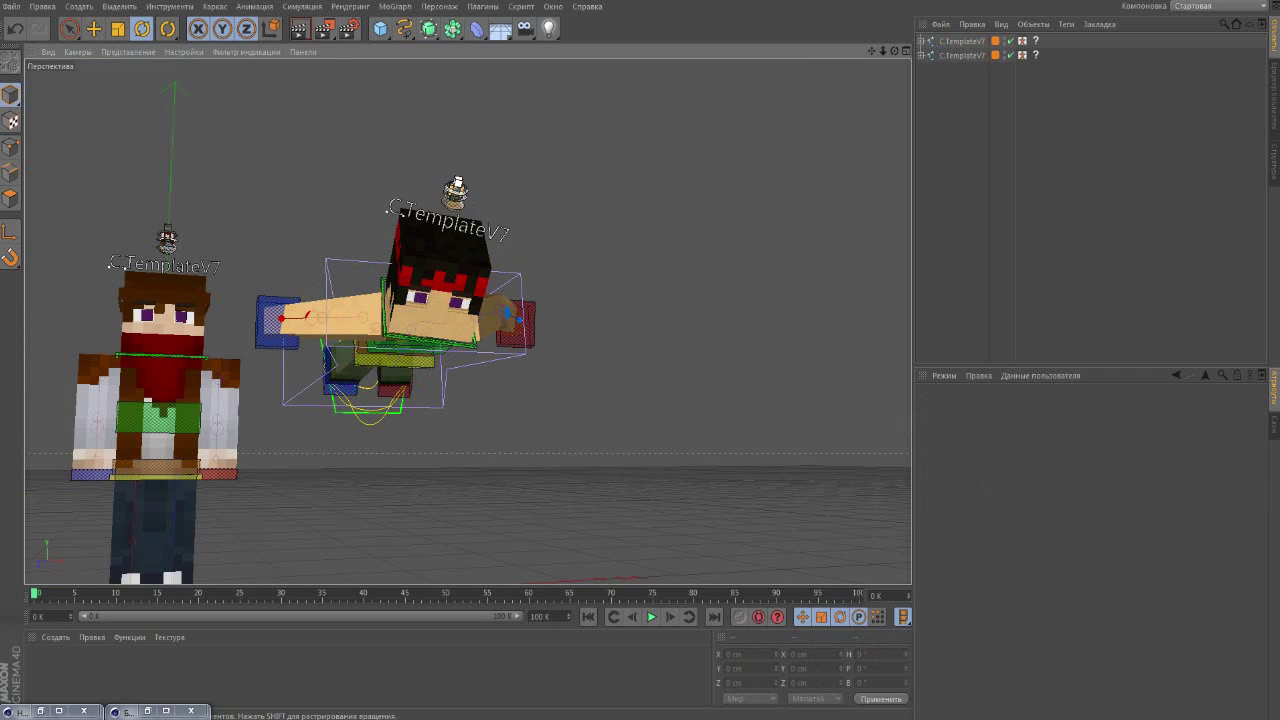
pyautogui.click(962, 41)
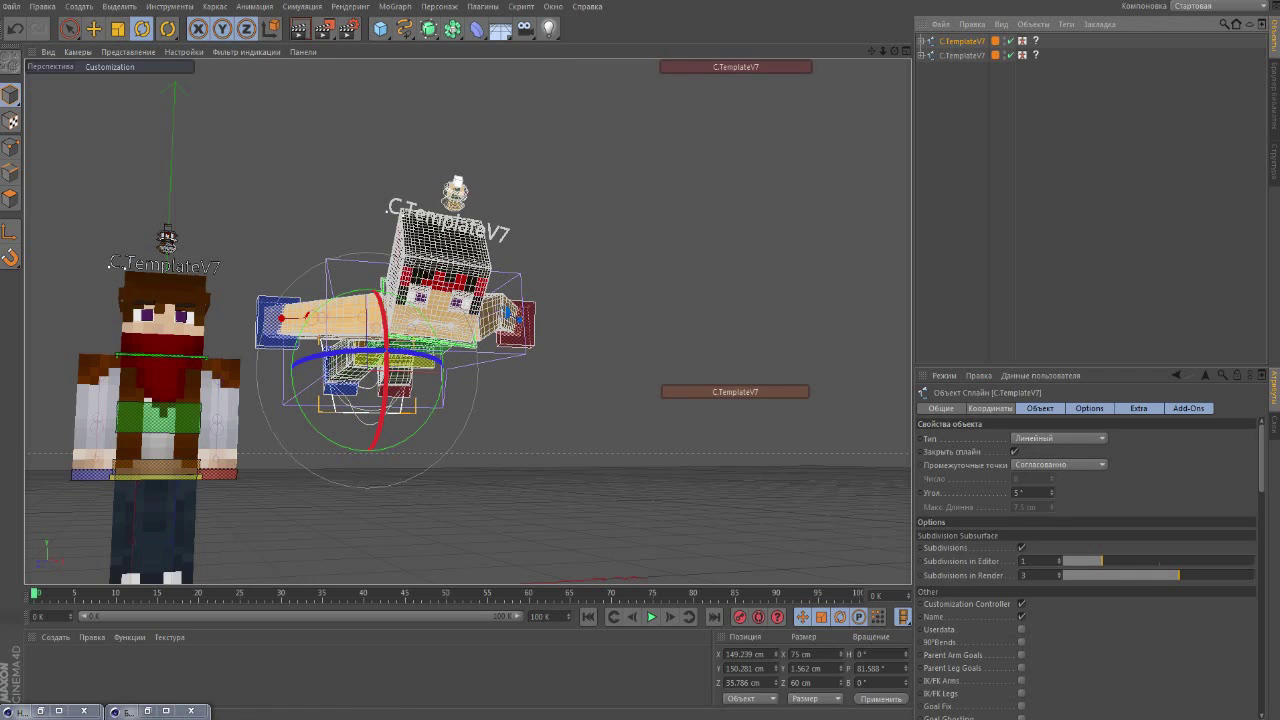
pyautogui.click(1021, 629)
pyautogui.click(1021, 642)
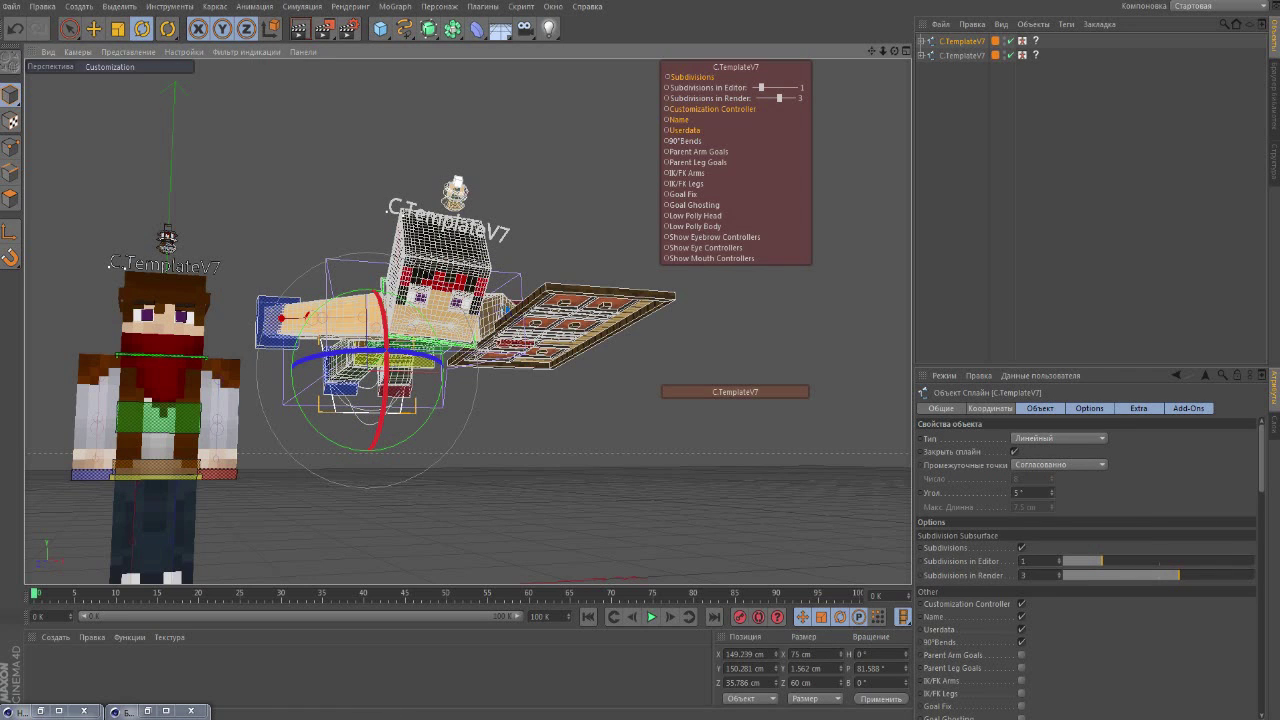
# Rotate the facial-expression board upright and shift the eye control slightly left.
pyautogui.click(600, 305)
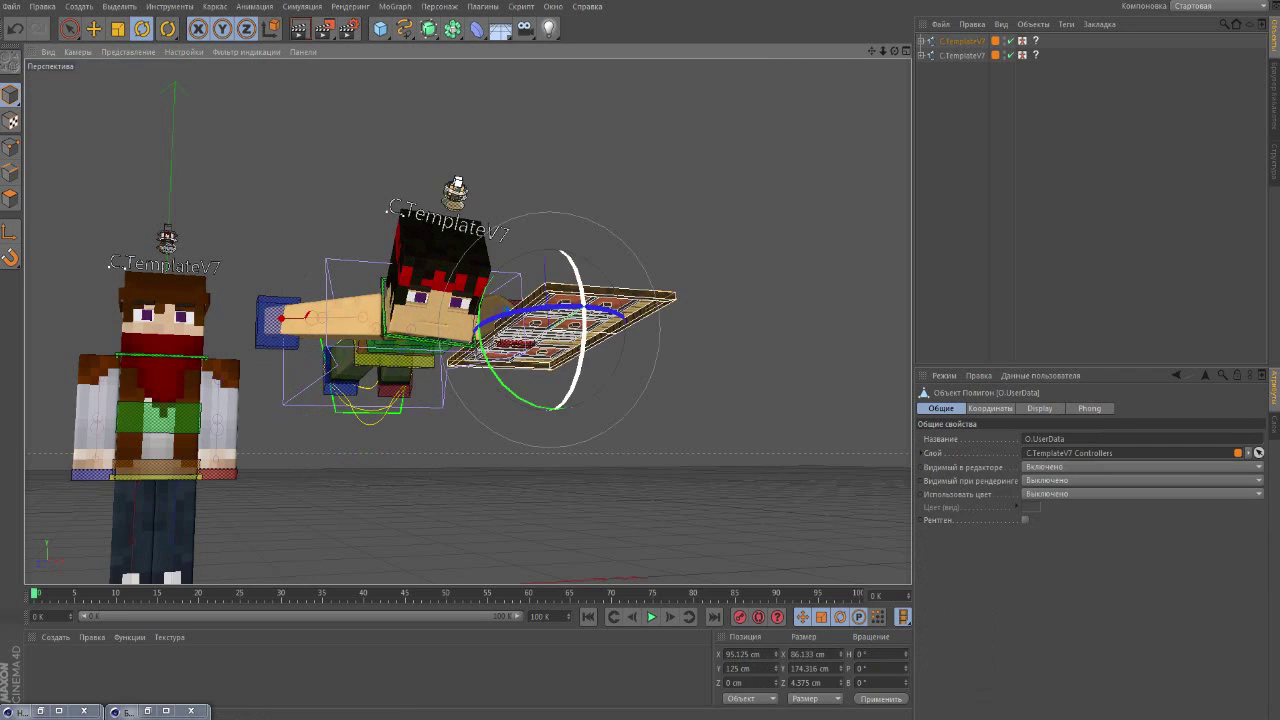
pyautogui.moveTo(600, 305); pyautogui.dragTo(560, 250)
pyautogui.scroll(3, 470, 330)
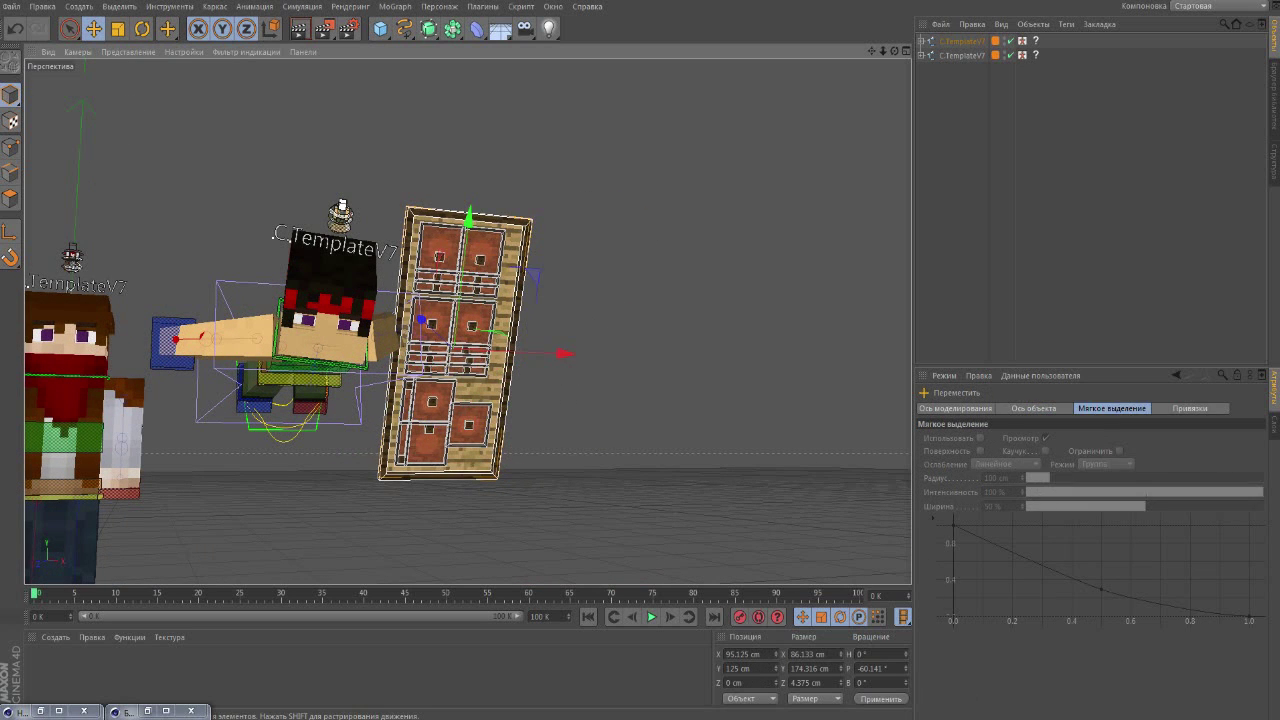
pyautogui.click(471, 325)
pyautogui.click(431, 323)
pyautogui.moveTo(433, 326); pyautogui.dragTo(431, 326)
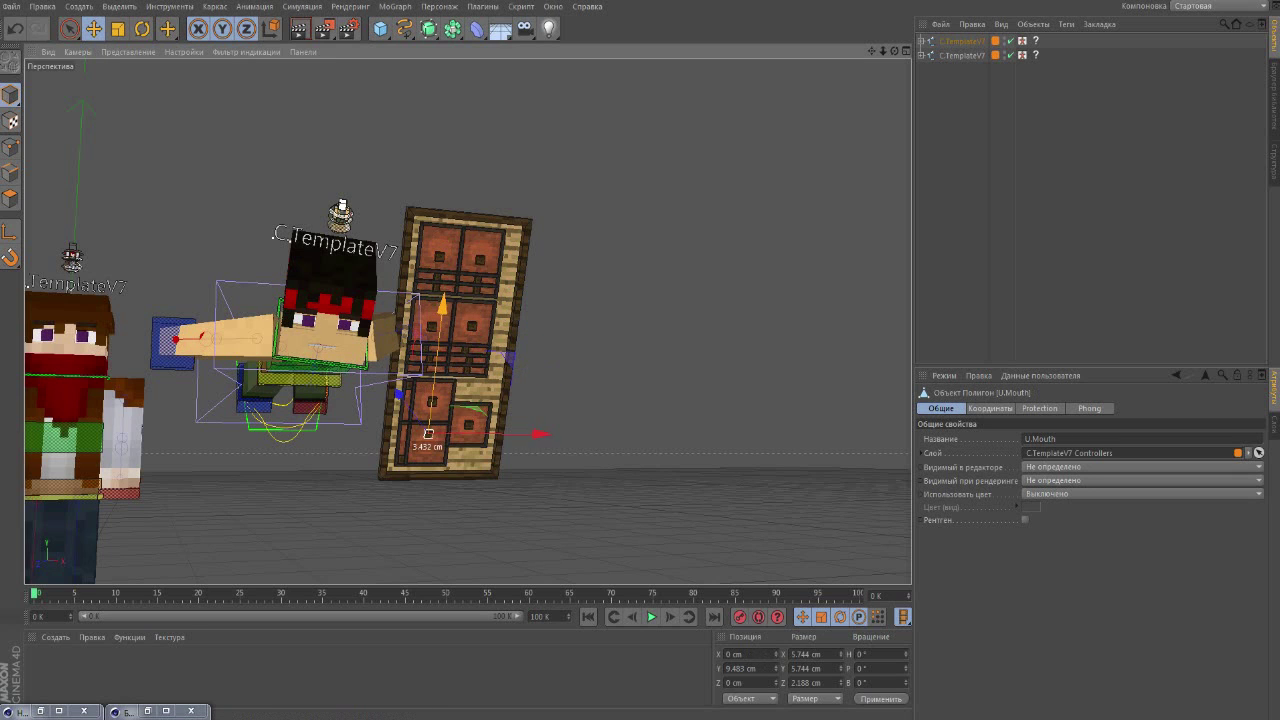
# Move the mouth position and expression controls to open the mouth.
pyautogui.moveTo(440, 455); pyautogui.dragTo(467, 437)
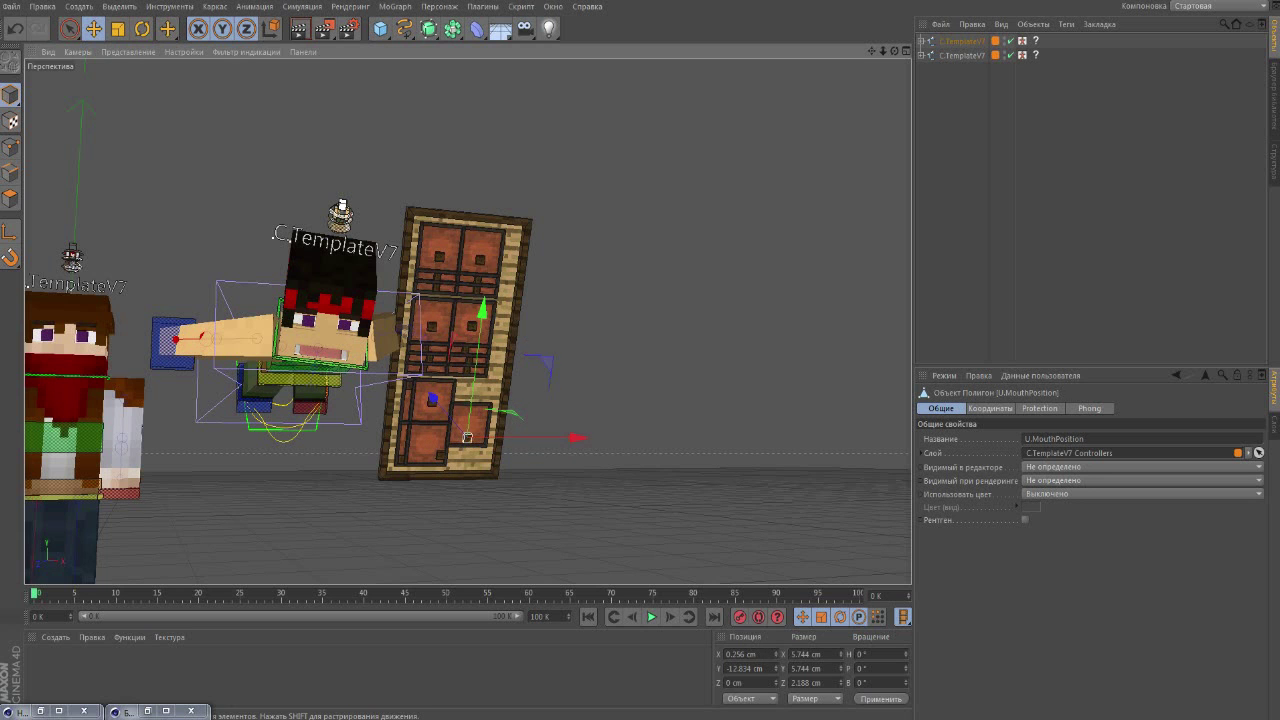
pyautogui.click(432, 401)
pyautogui.moveTo(431, 394)
pyautogui.mouseDown()
pyautogui.moveTo(441, 413)
pyautogui.moveTo(467, 321)
pyautogui.mouseUp()
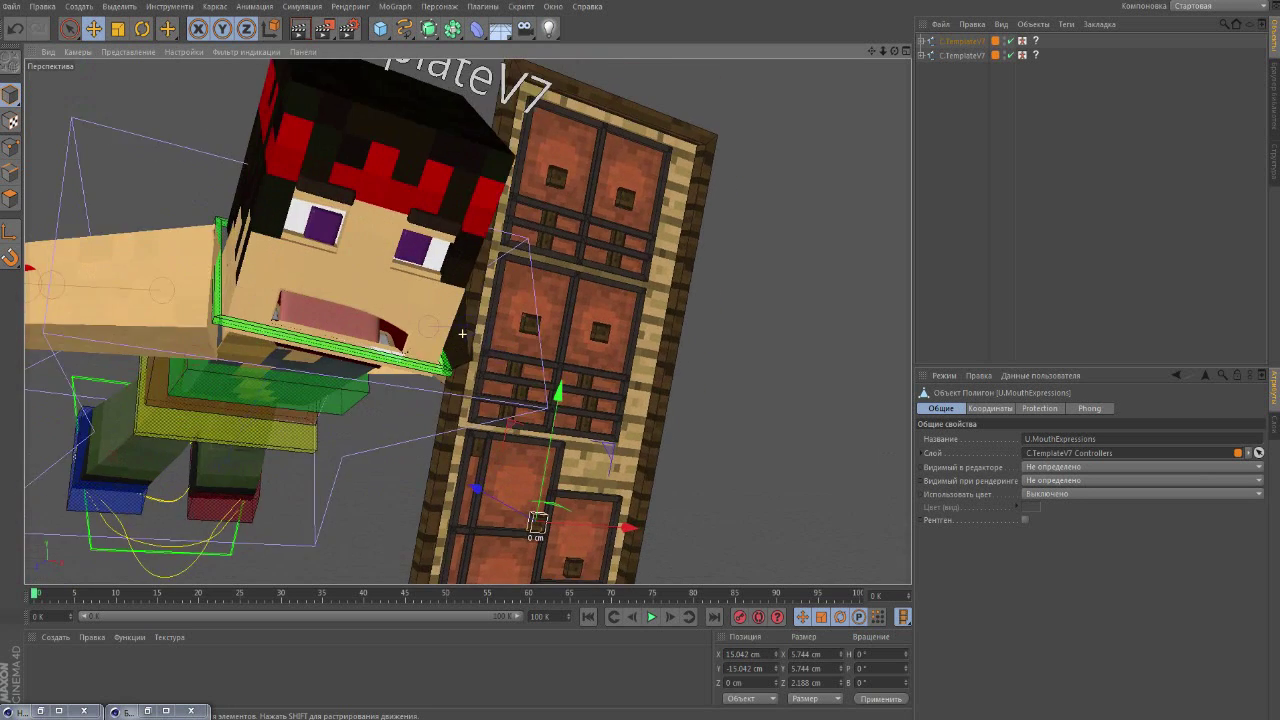
pyautogui.moveTo(355, 524)
pyautogui.mouseDown()
pyautogui.moveTo(363, 491)
pyautogui.moveTo(417, 580)
pyautogui.moveTo(300, 300)
pyautogui.mouseUp()
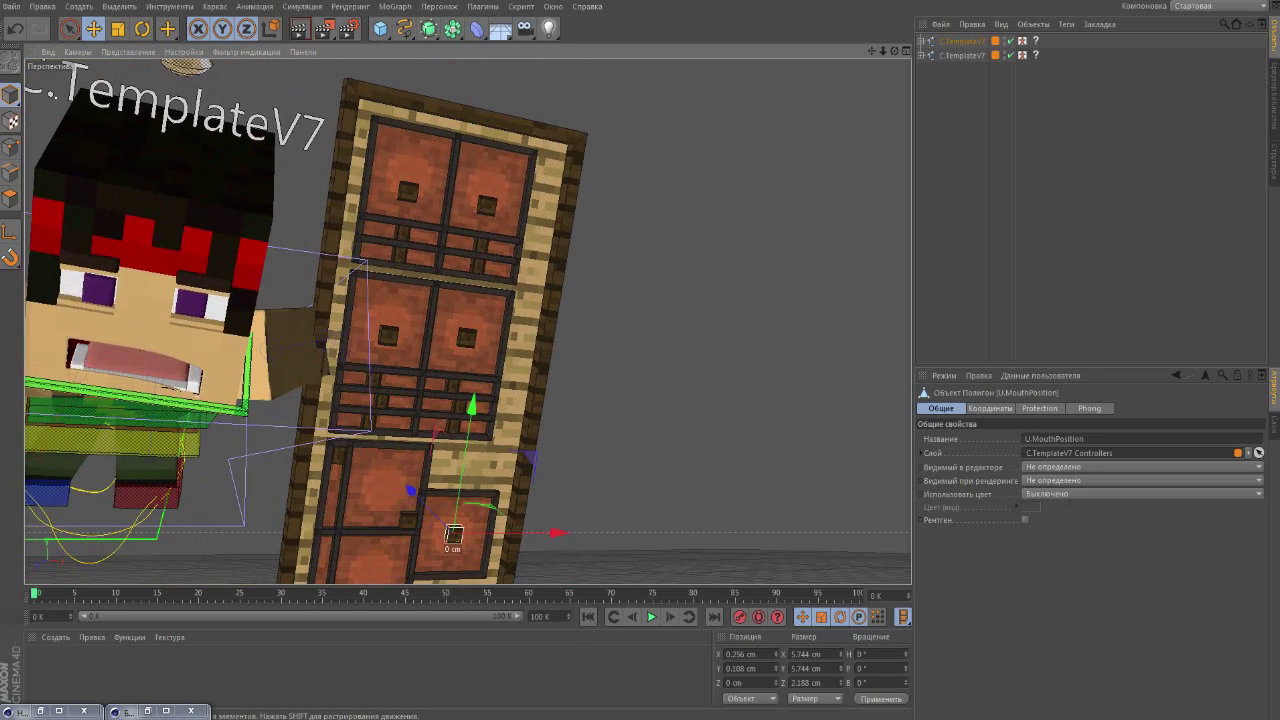
# Try the eye scale, rotate and blink controls on the face, then deselect.
pyautogui.click(150, 260)
pyautogui.scroll(-3, 466, 321)
pyautogui.keyDown('alt'); pyautogui.moveTo(466, 321); pyautogui.dragTo(475, 337); pyautogui.keyUp('alt')
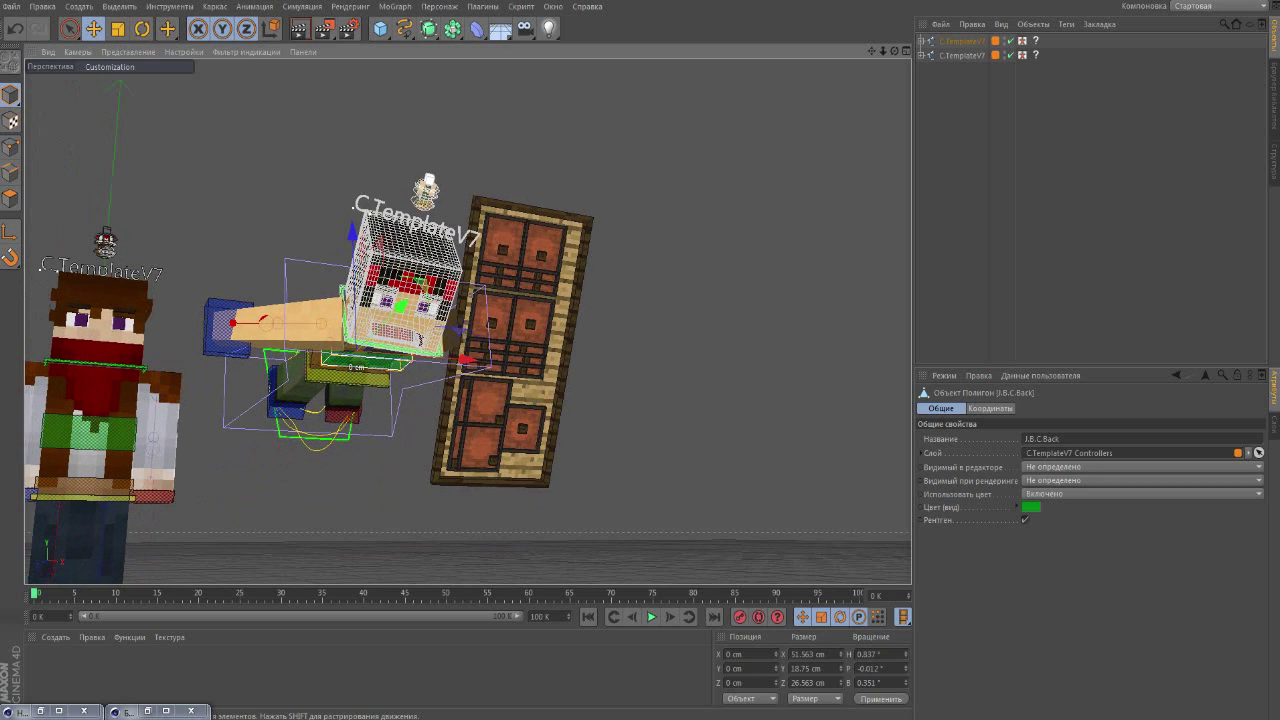
pyautogui.click(475, 337)
pyautogui.click(516, 364)
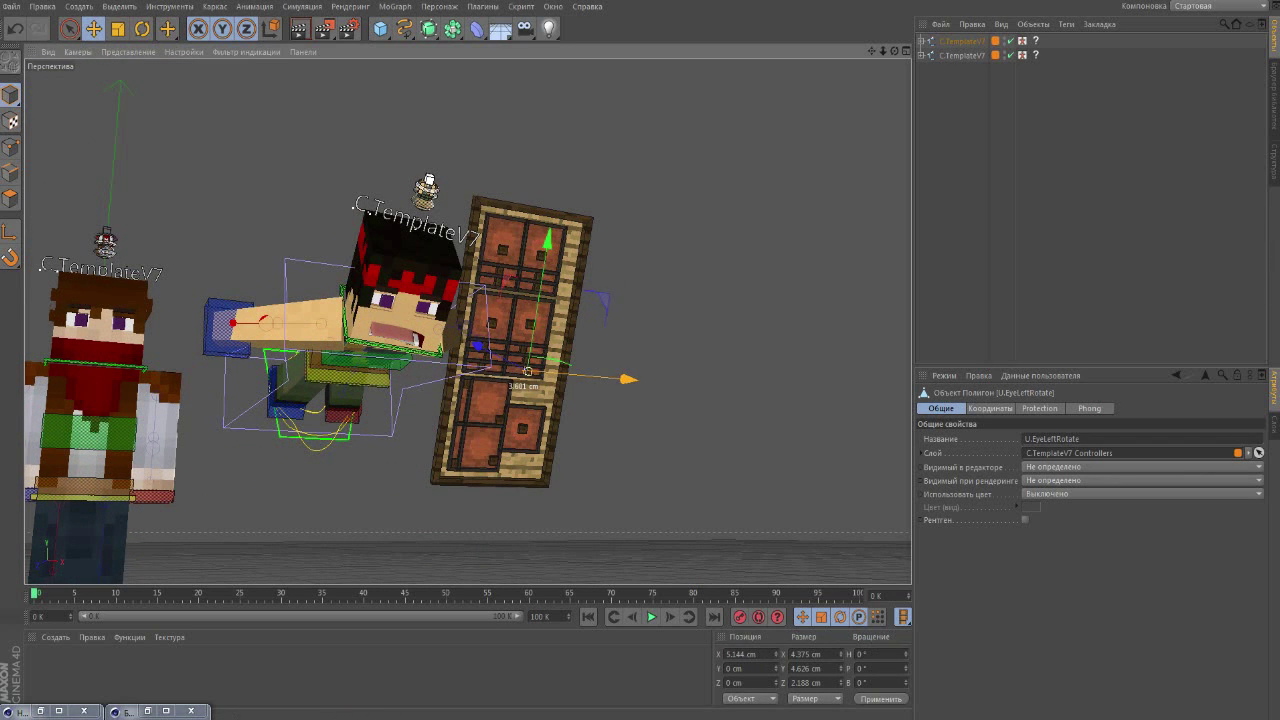
pyautogui.click(514, 370)
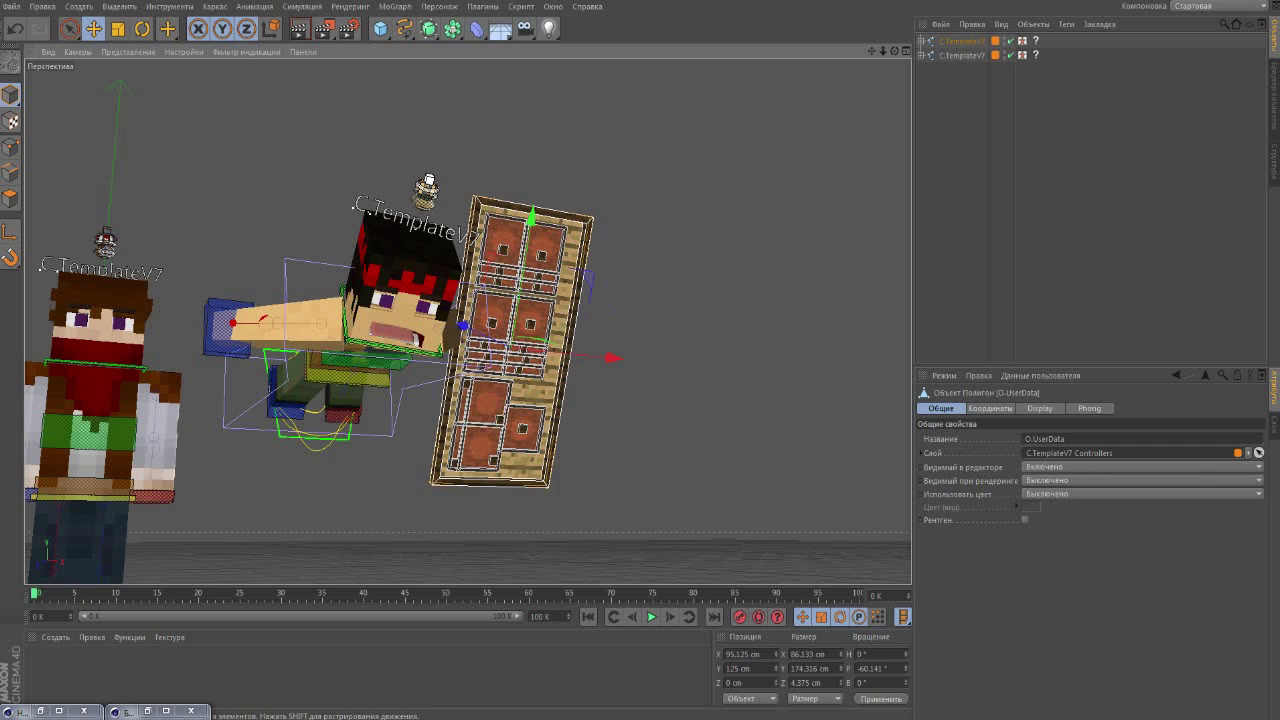
pyautogui.click(522, 335)
pyautogui.keyDown('shift'); pyautogui.click(484, 345); pyautogui.keyUp('shift')
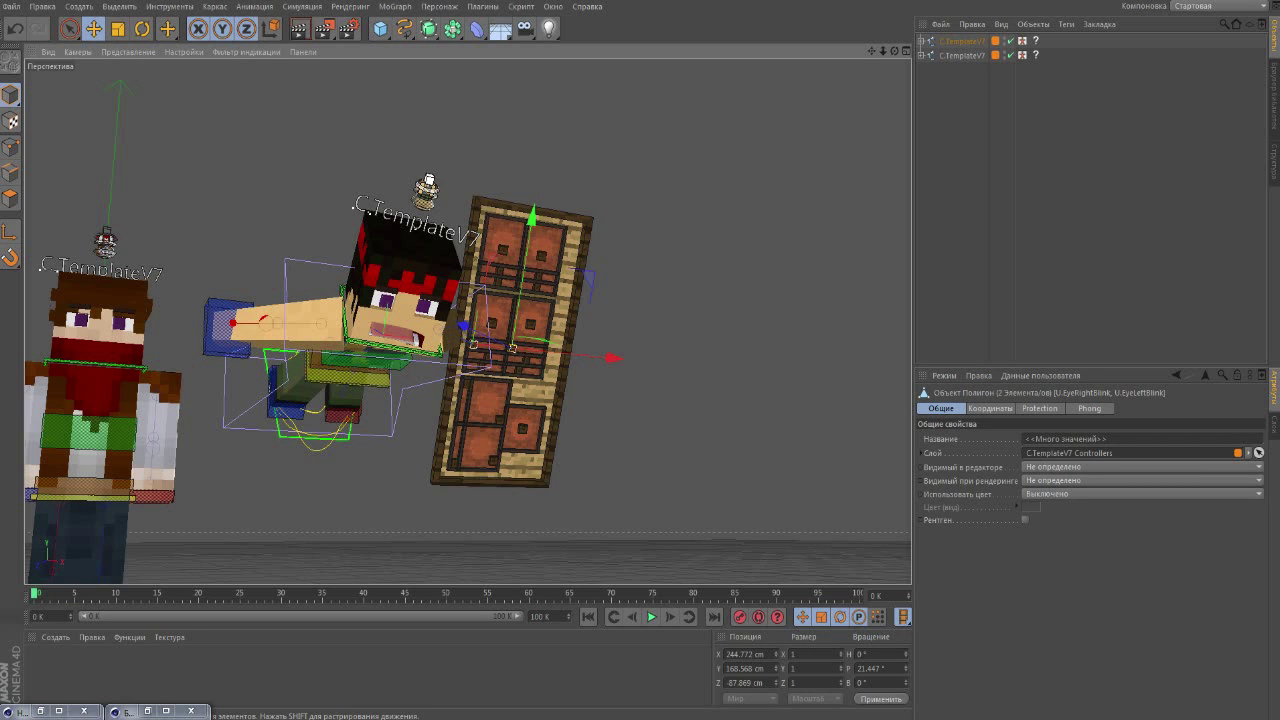
pyautogui.click(530, 323)
pyautogui.keyDown('shift'); pyautogui.click(491, 322); pyautogui.keyUp('shift')
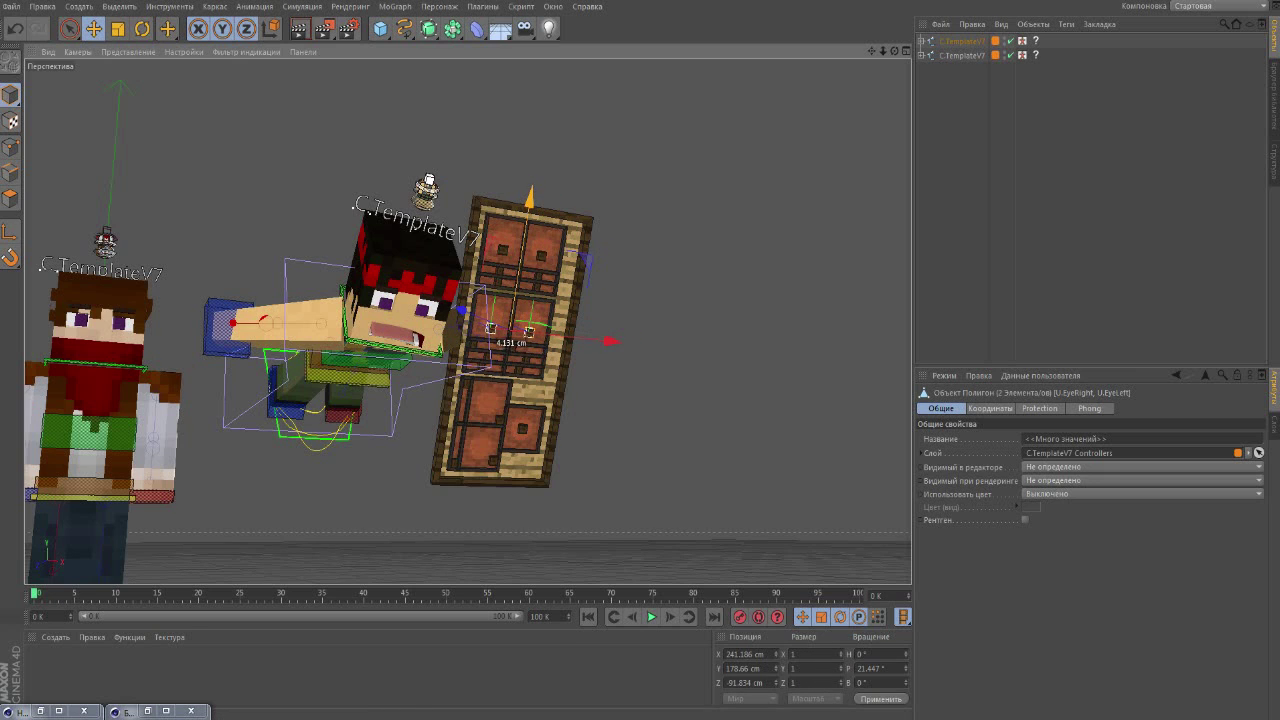
pyautogui.click(491, 327)
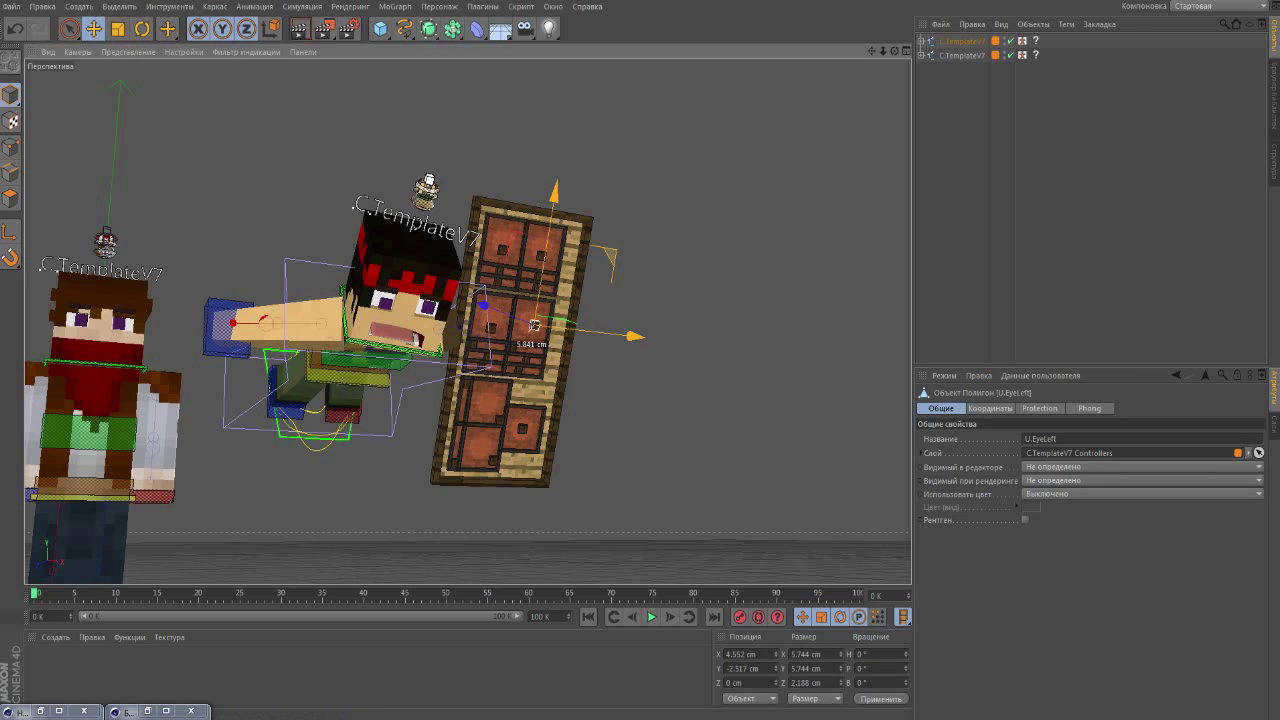
pyautogui.hotkey('ctrl', 'shift', 'a')
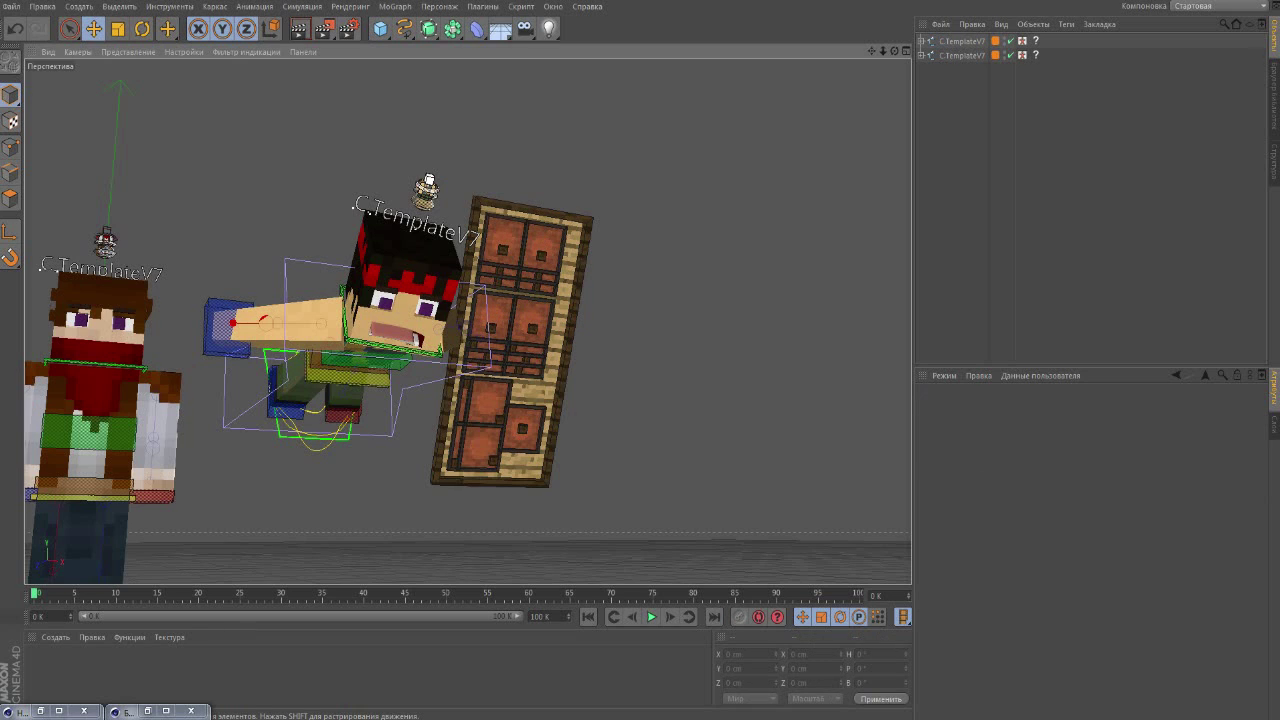
# Raise the left eyebrow controller, add the right eyebrow, and check the expression.
pyautogui.click(489, 243)
pyautogui.moveTo(541, 255); pyautogui.dragTo(544, 243)
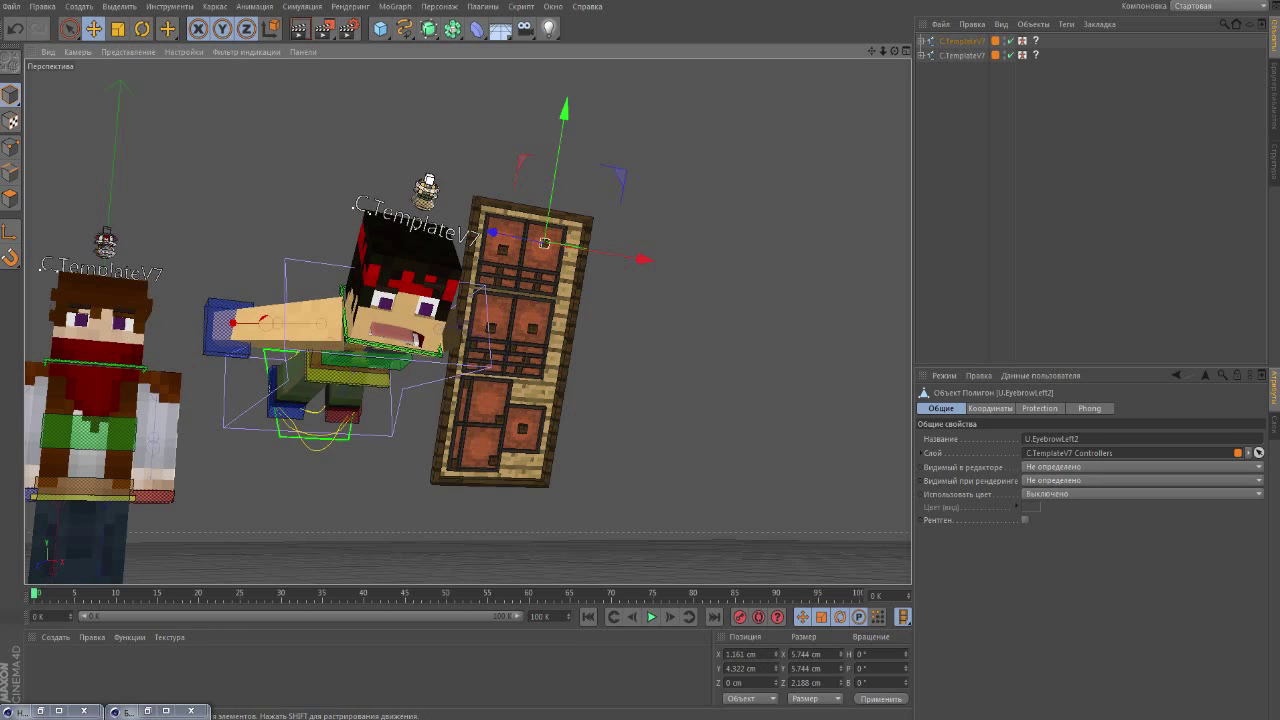
pyautogui.keyDown('shift'); pyautogui.click(472, 241); pyautogui.keyUp('shift')
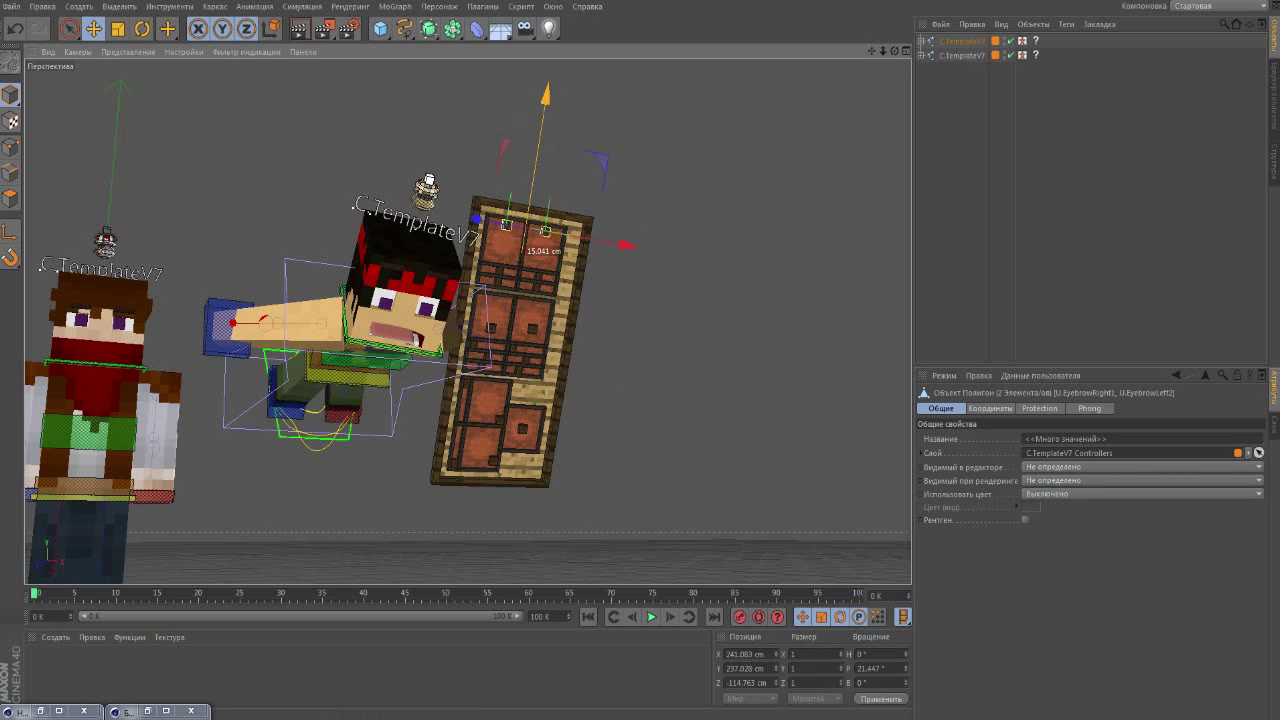
pyautogui.moveTo(505, 242)
pyautogui.keyDown('alt'); pyautogui.mouseDown()
pyautogui.moveTo(467, 321)
pyautogui.moveTo(690, 282)
pyautogui.mouseUp(); pyautogui.keyUp('alt')
# Add a camera, then tip the brown-haired character over about 56° and roll it sideways.
pyautogui.click(524, 28)
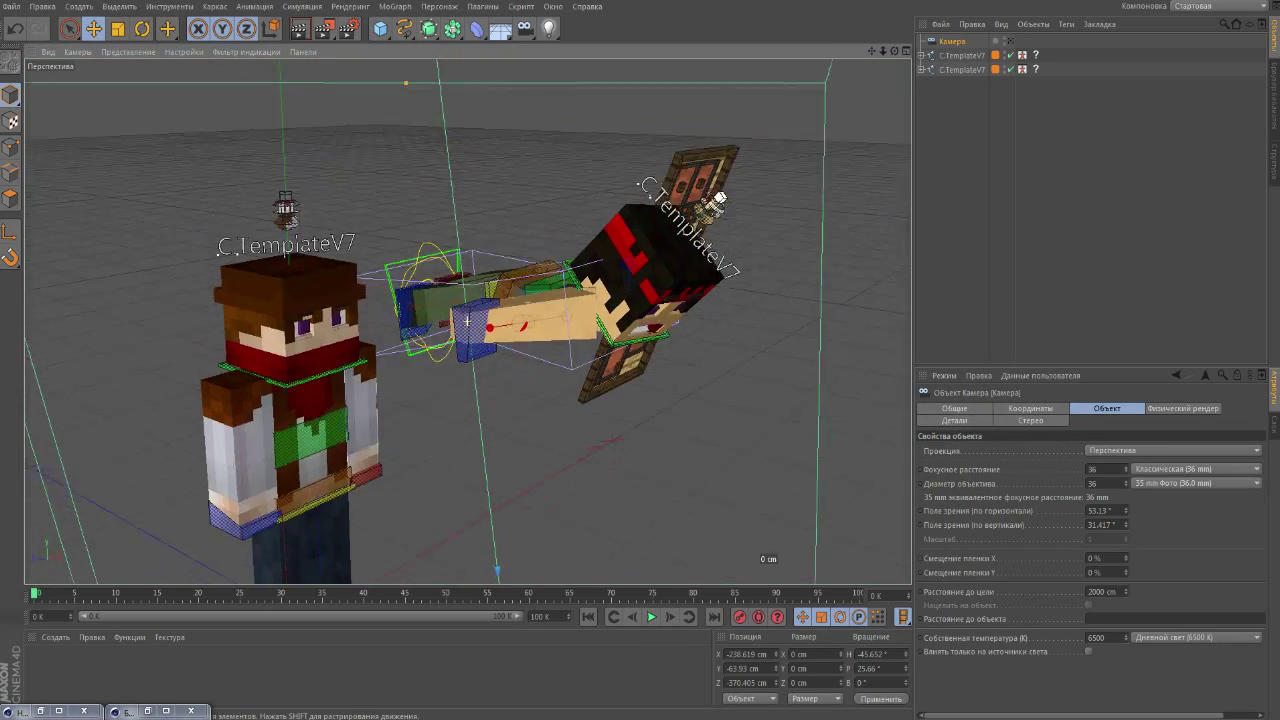
pyautogui.keyDown('alt'); pyautogui.moveTo(600, 300); pyautogui.dragTo(595, 571); pyautogui.keyUp('alt')
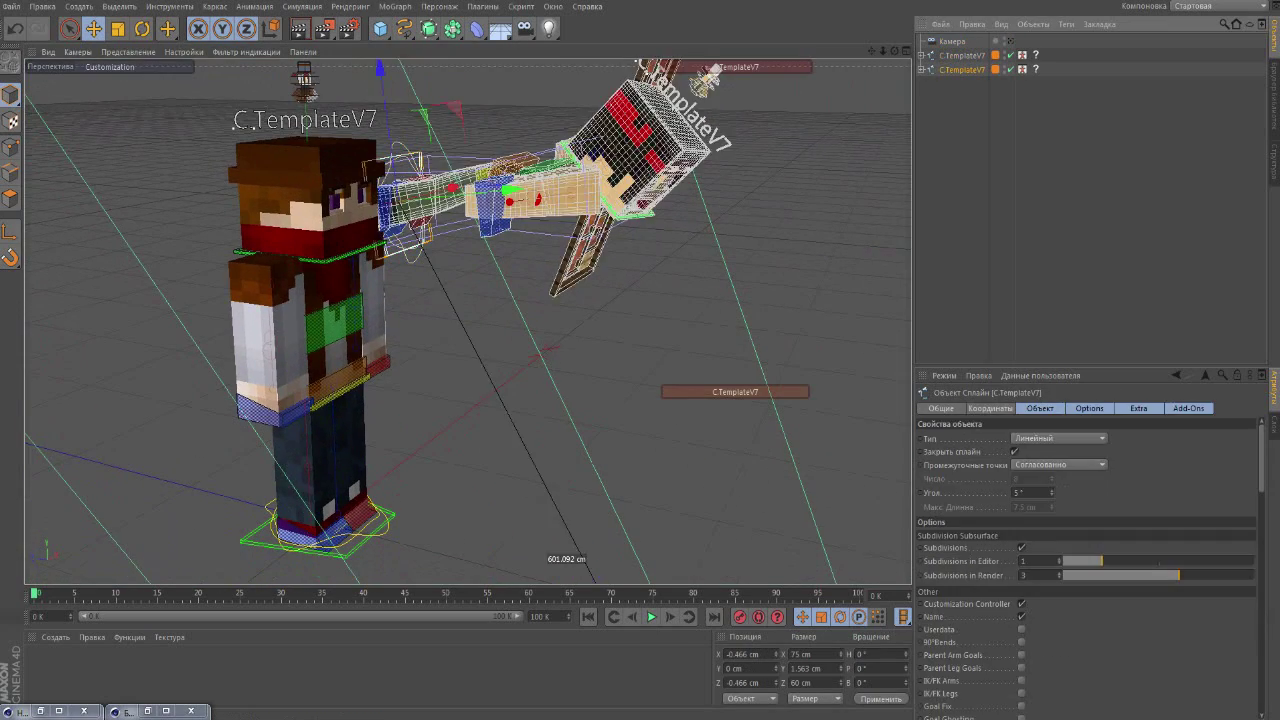
pyautogui.click(310, 330)
pyautogui.press('r')
pyautogui.moveTo(330, 470)
pyautogui.mouseDown()
pyautogui.moveTo(430, 578)
pyautogui.moveTo(410, 570)
pyautogui.moveTo(483, 333)
pyautogui.mouseUp()
pyautogui.press('e')
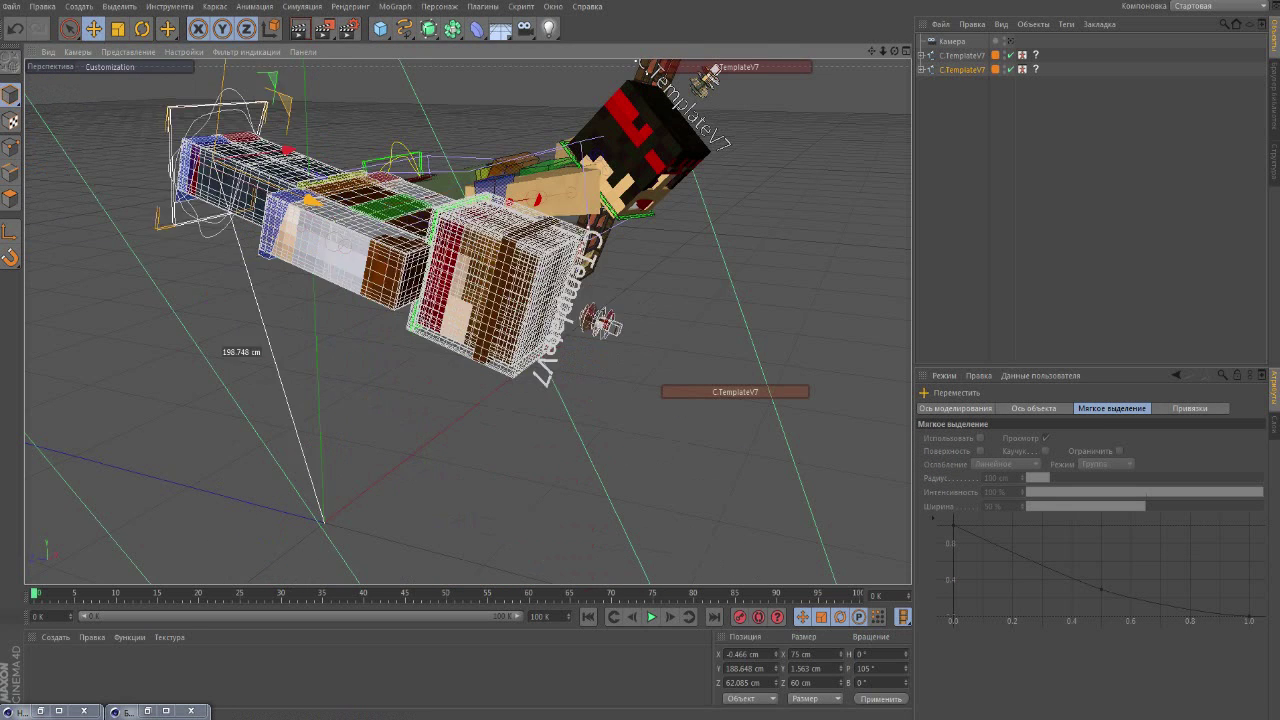
pyautogui.press('r')
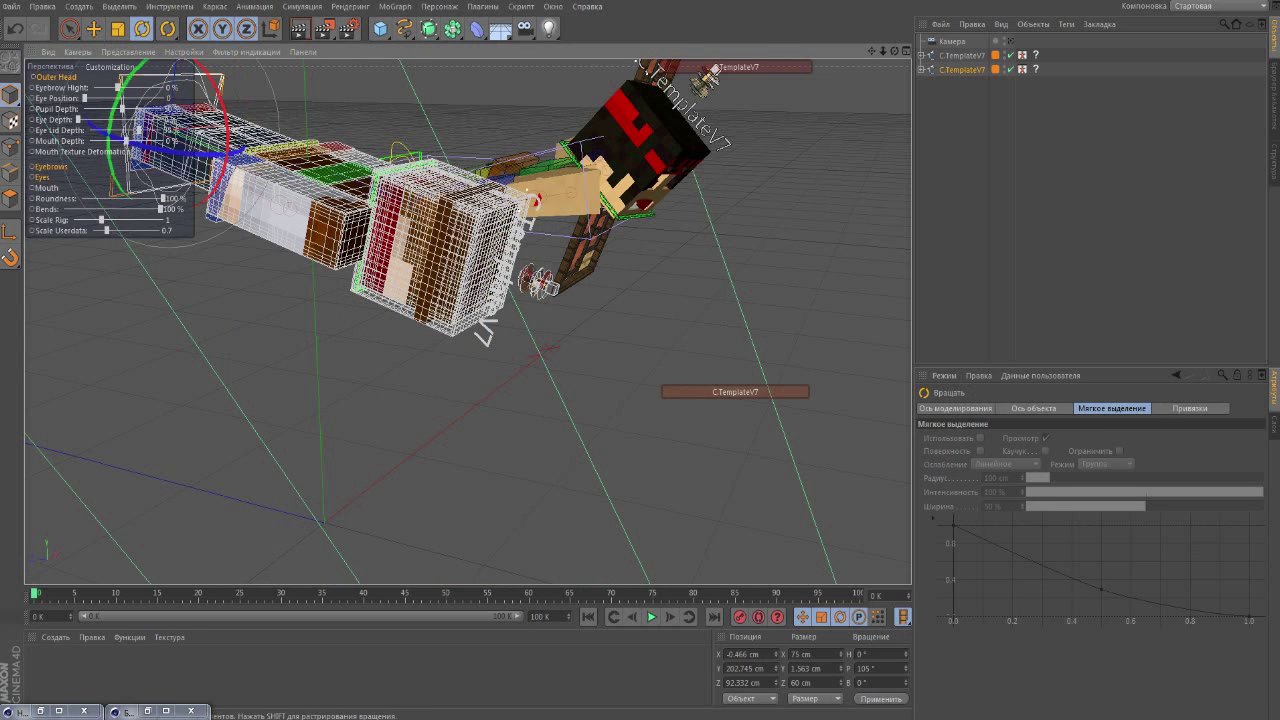
pyautogui.moveTo(300, 200); pyautogui.dragTo(250, 300)
# Lower the brown-haired character's right arm and shift its left leg sideways.
pyautogui.click(240, 235)
pyautogui.press('e')
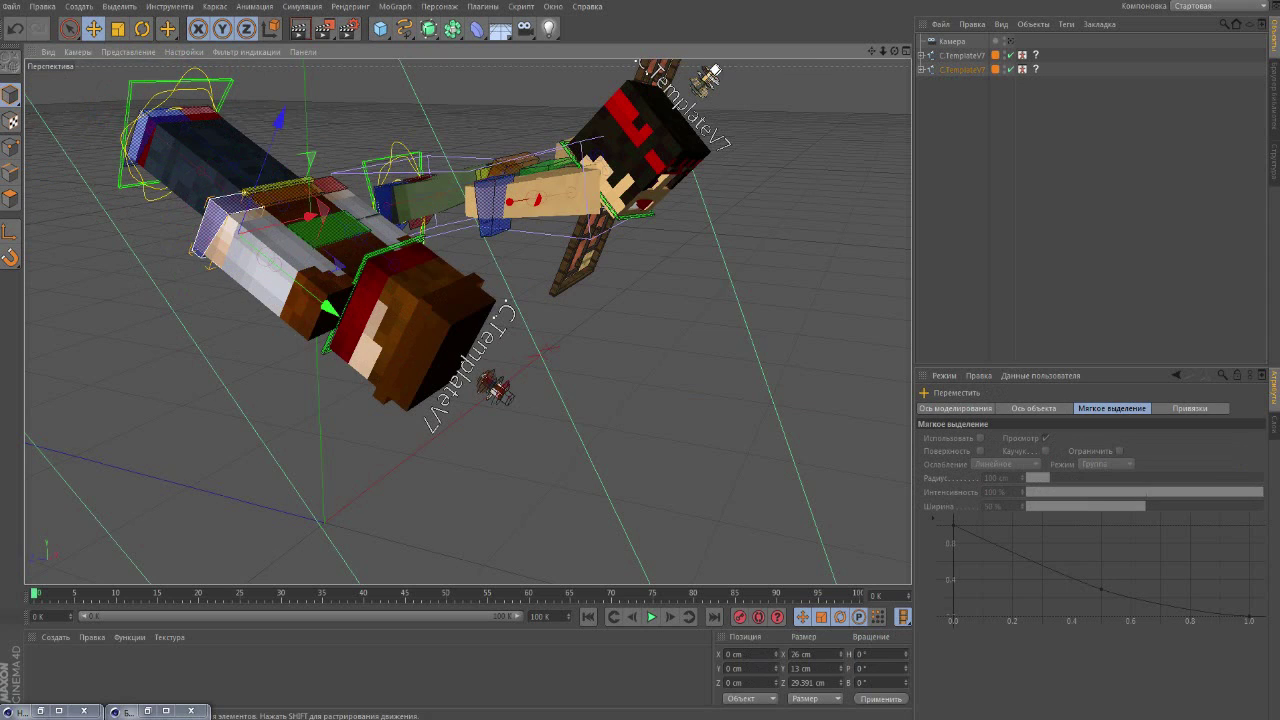
pyautogui.moveTo(260, 225)
pyautogui.mouseDown()
pyautogui.moveTo(325, 330)
pyautogui.moveTo(420, 345)
pyautogui.mouseUp()
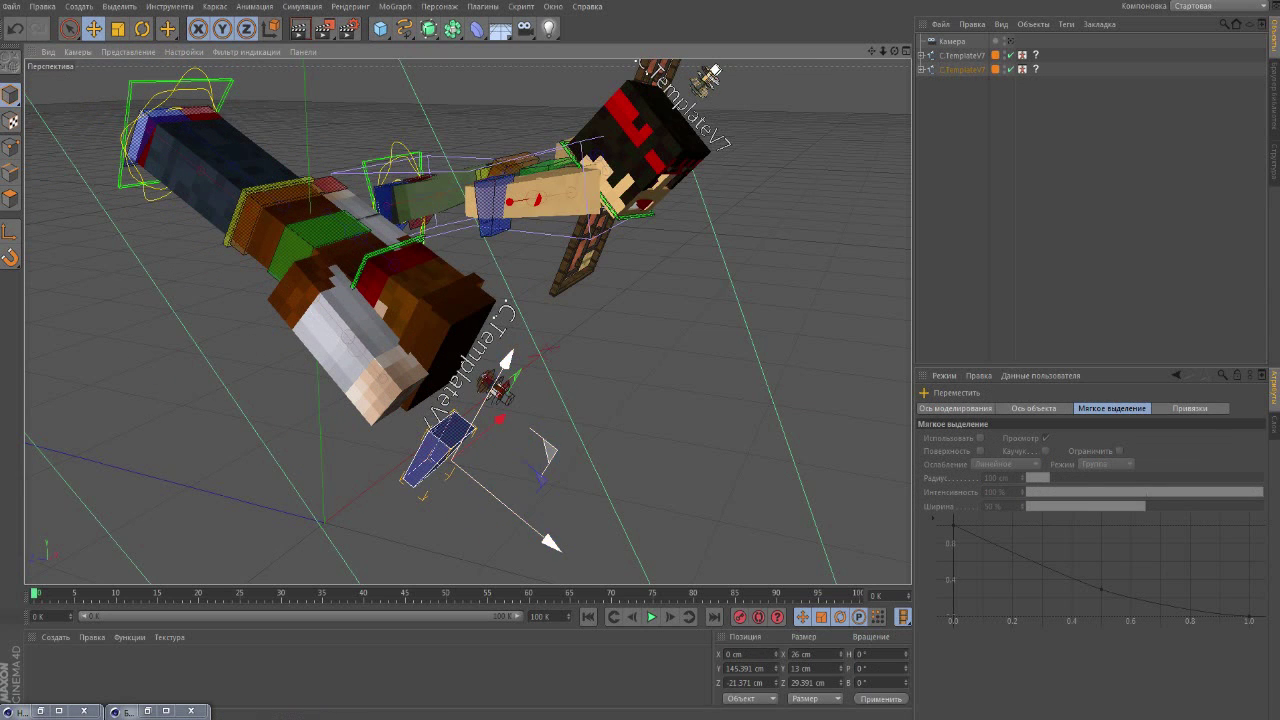
pyautogui.click(200, 130)
pyautogui.moveTo(250, 121); pyautogui.dragTo(270, 121)
# Turn the brown-haired character's head, viewing the legs from above.
pyautogui.keyDown('alt'); pyautogui.moveTo(491, 390); pyautogui.dragTo(372, 302); pyautogui.keyUp('alt')
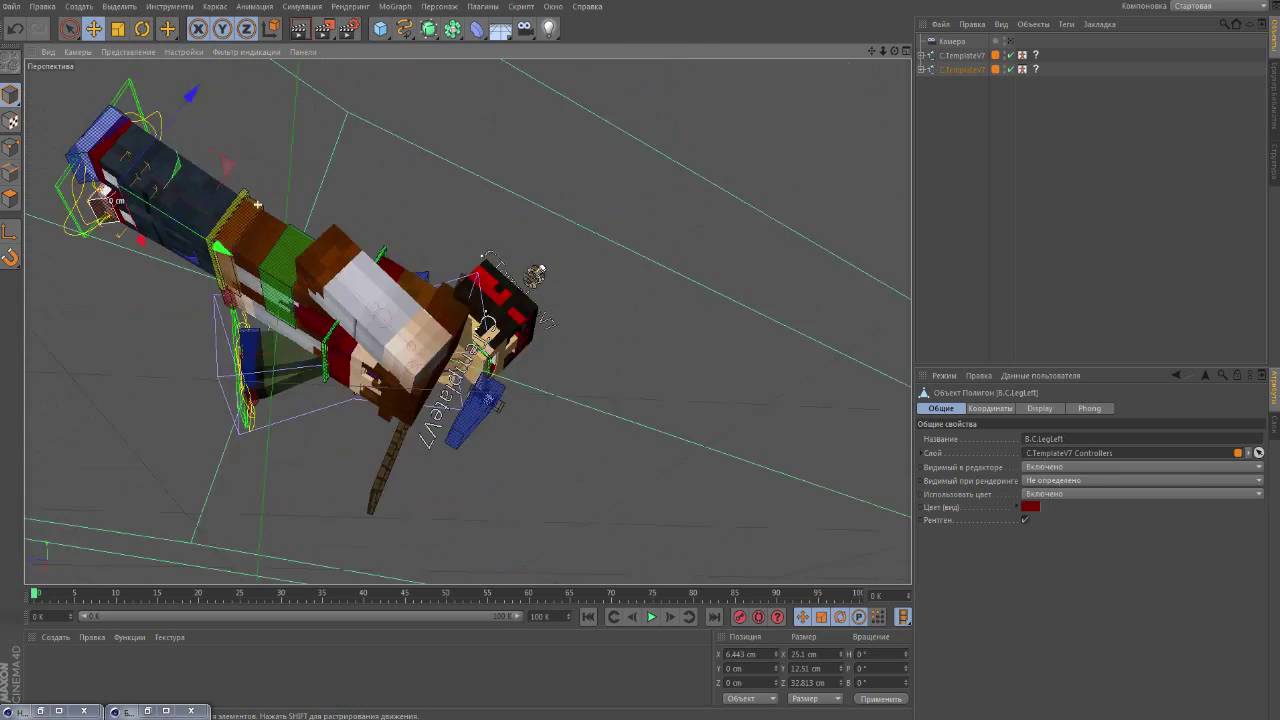
pyautogui.click(250, 110)
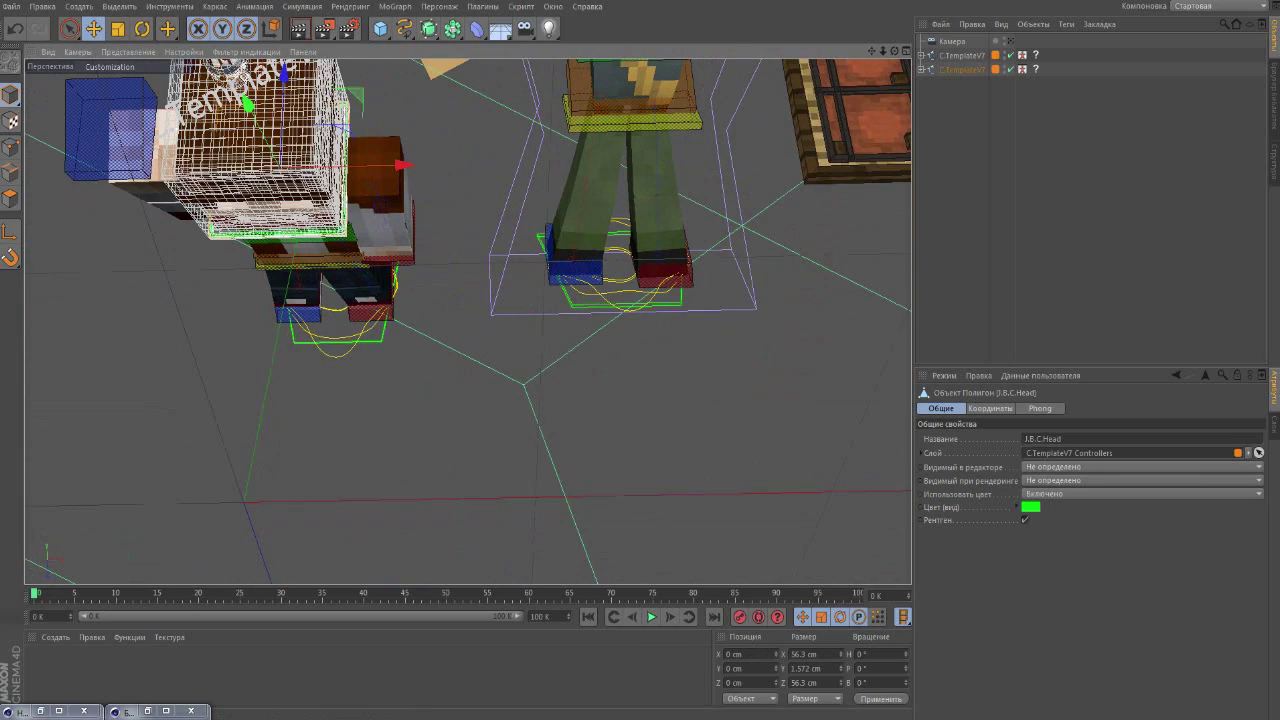
pyautogui.press('r')
pyautogui.moveTo(266, 120)
pyautogui.mouseDown()
pyautogui.moveTo(266, 190)
pyautogui.moveTo(290, 160)
pyautogui.mouseUp()
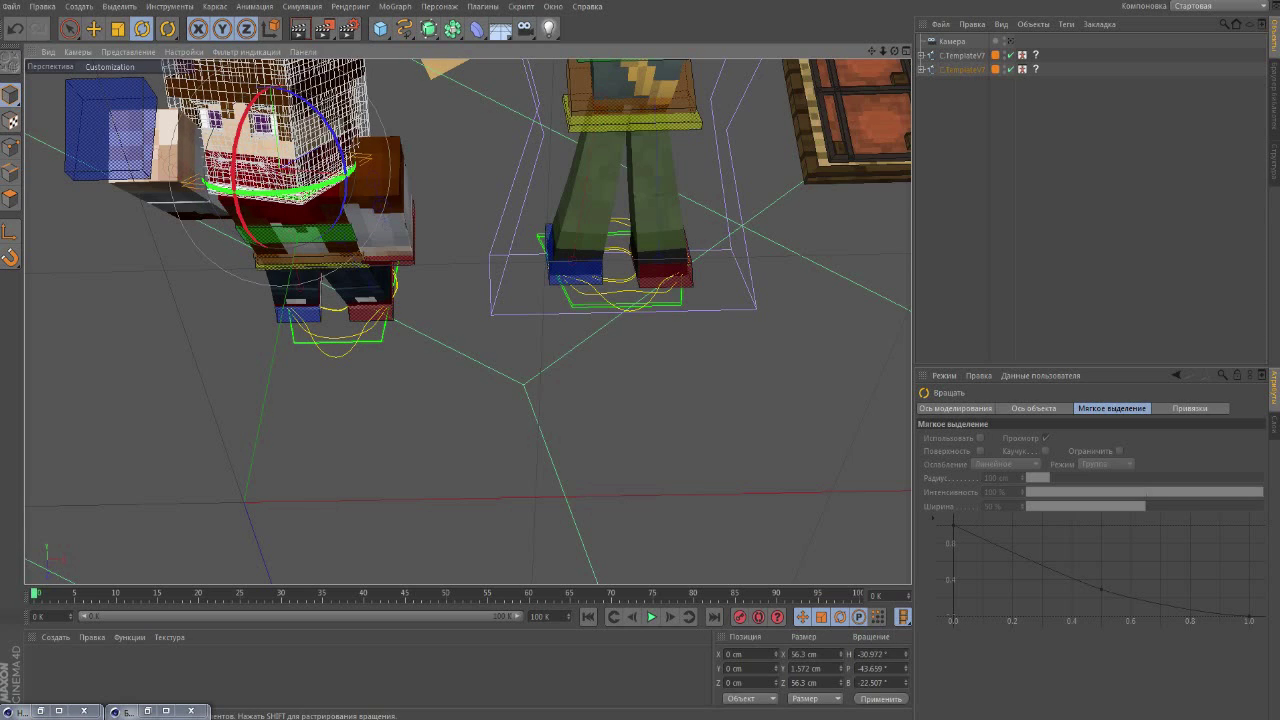
# Move the brown-haired character's right arm up and to the left.
pyautogui.click(112, 128)
pyautogui.keyDown('alt'); pyautogui.moveTo(300, 260); pyautogui.dragTo(466, 320); pyautogui.keyUp('alt')
pyautogui.press('e')
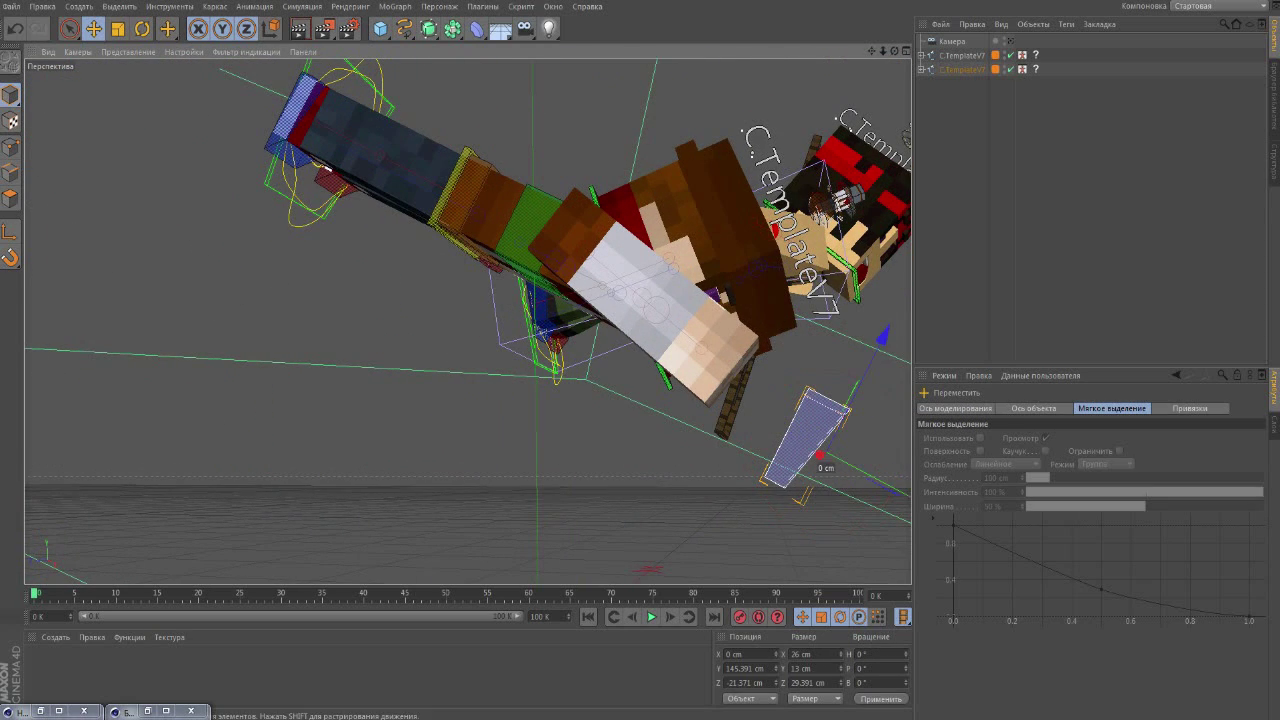
pyautogui.keyDown('alt'); pyautogui.moveTo(600, 300); pyautogui.dragTo(560, 300); pyautogui.keyUp('alt')
pyautogui.moveTo(720, 430)
pyautogui.mouseDown()
pyautogui.moveTo(440, 235)
pyautogui.moveTo(430, 243)
pyautogui.mouseUp()
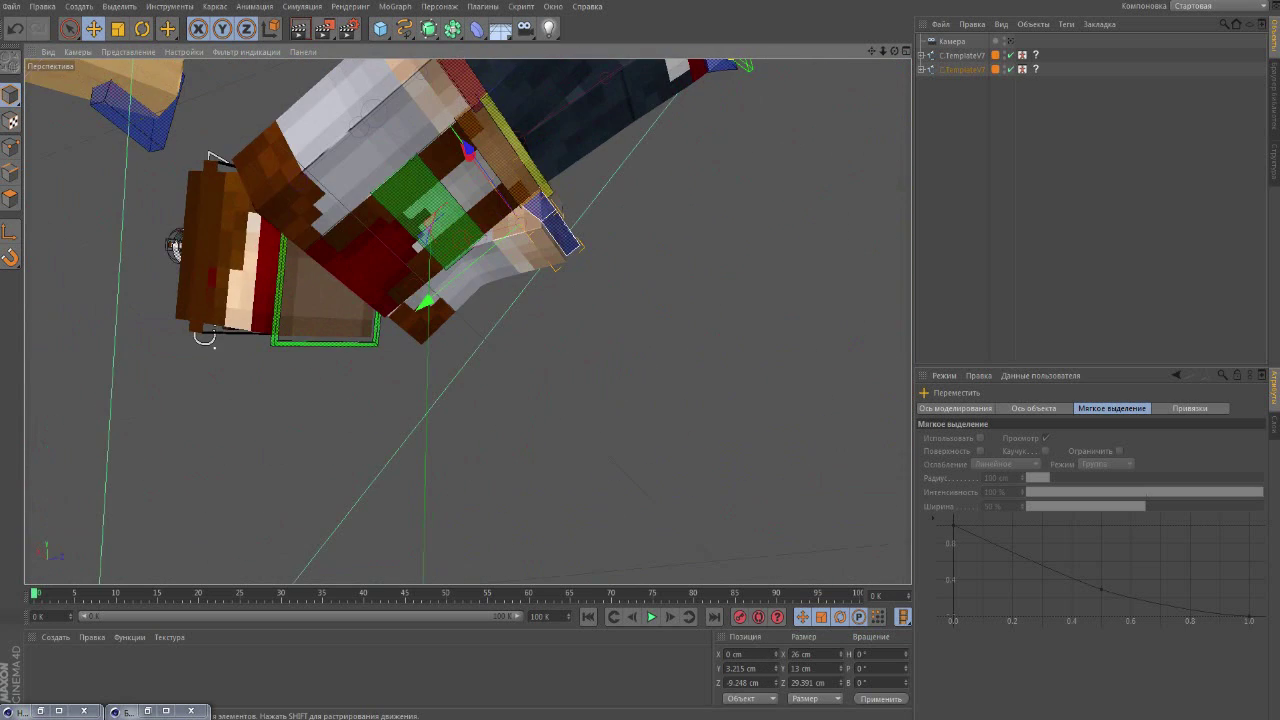
# Drag the brown-haired character's left arm into a new position.
pyautogui.keyDown('alt'); pyautogui.moveTo(455, 262); pyautogui.dragTo(175, 283); pyautogui.keyUp('alt')
pyautogui.click(175, 283)
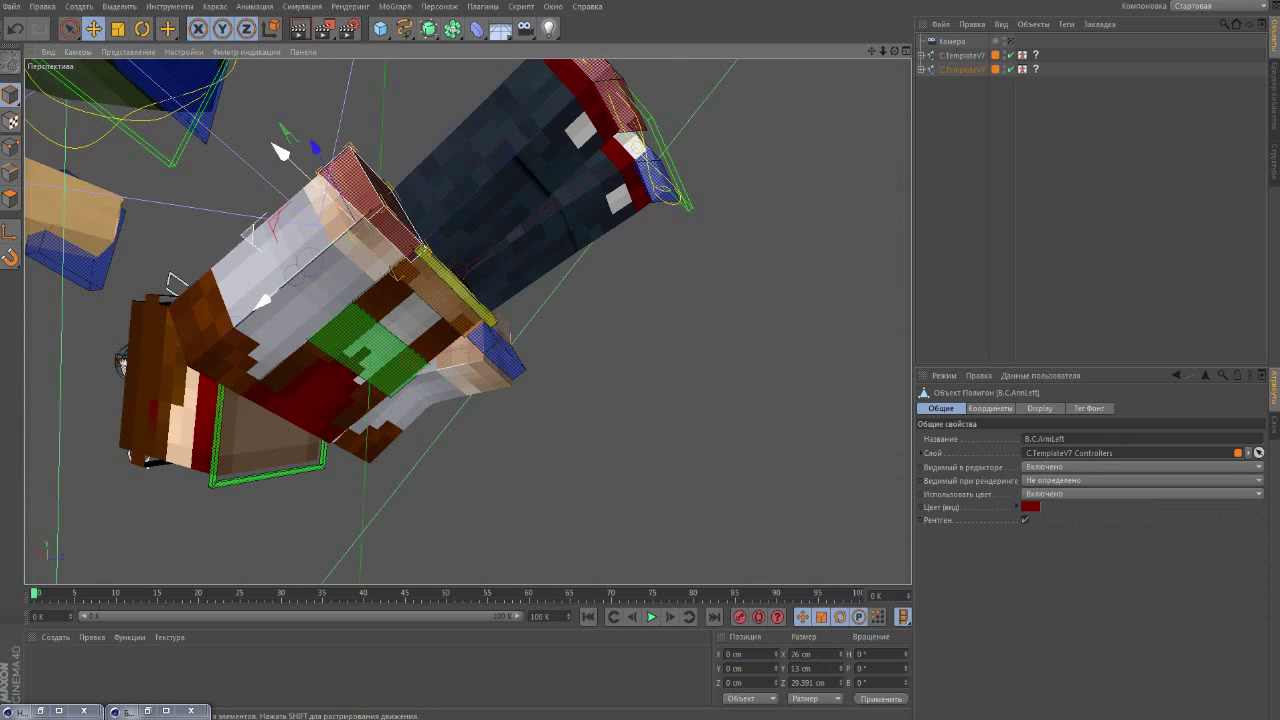
pyautogui.moveTo(175, 283)
pyautogui.mouseDown()
pyautogui.moveTo(300, 250)
pyautogui.moveTo(262, 138)
pyautogui.moveTo(627, 229)
pyautogui.mouseUp()
# Reposition the whole second C.TemplateV7 rig: move it up-right, rotate it, slide it further right.
pyautogui.click(262, 138)
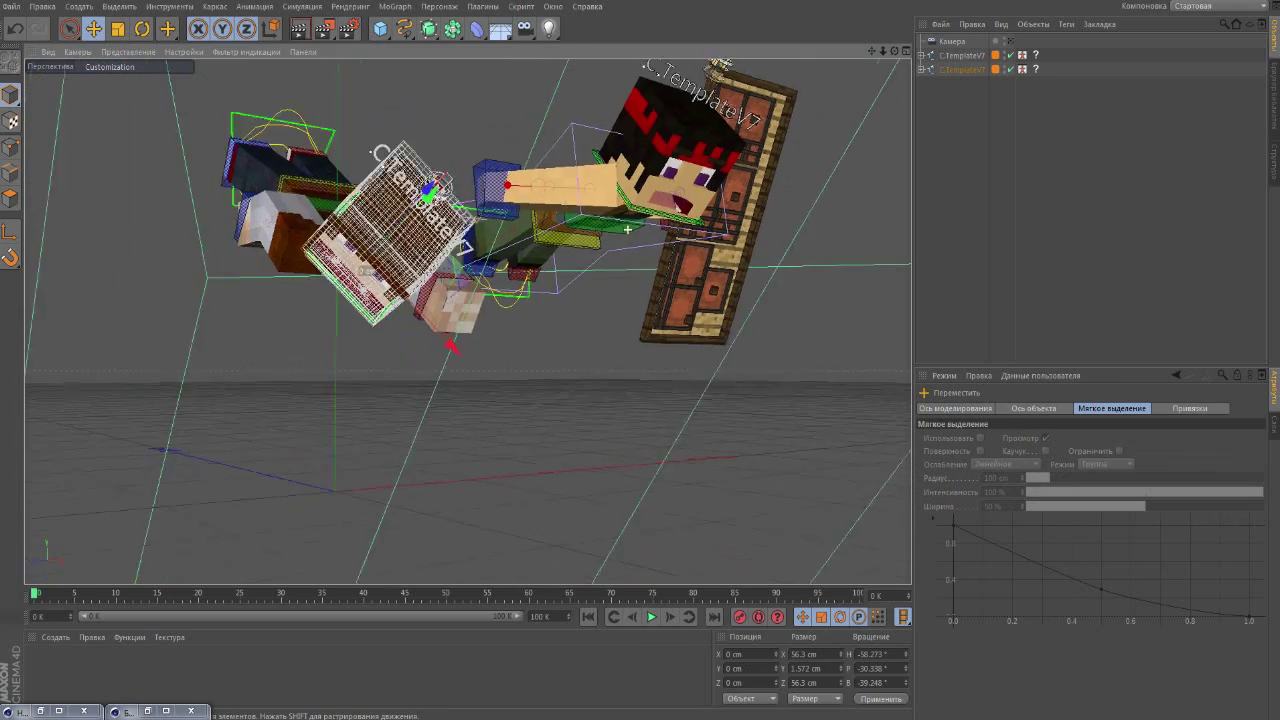
pyautogui.click(700, 171)
pyautogui.moveTo(700, 171)
pyautogui.keyDown('alt'); pyautogui.mouseDown()
pyautogui.moveTo(286, 249)
pyautogui.moveTo(315, 226)
pyautogui.mouseUp(); pyautogui.keyUp('alt')
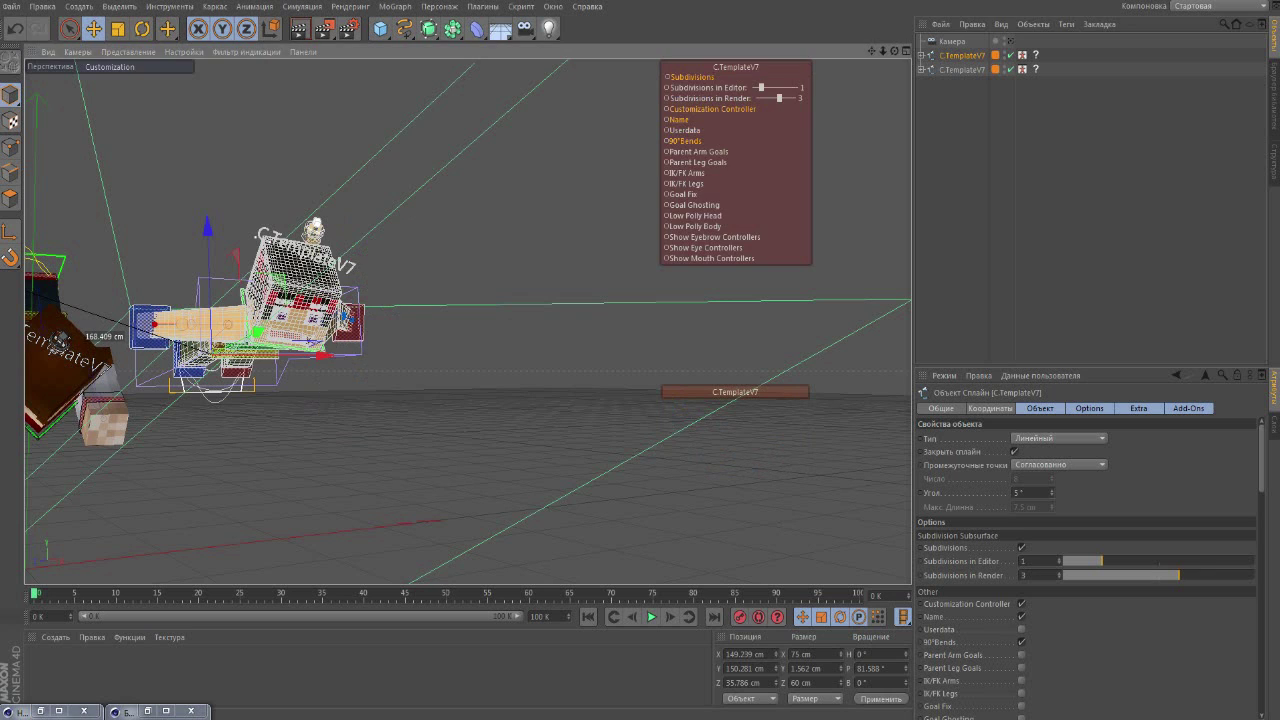
pyautogui.click(962, 69)
pyautogui.moveTo(350, 305); pyautogui.dragTo(368, 240)
pyautogui.press('r')
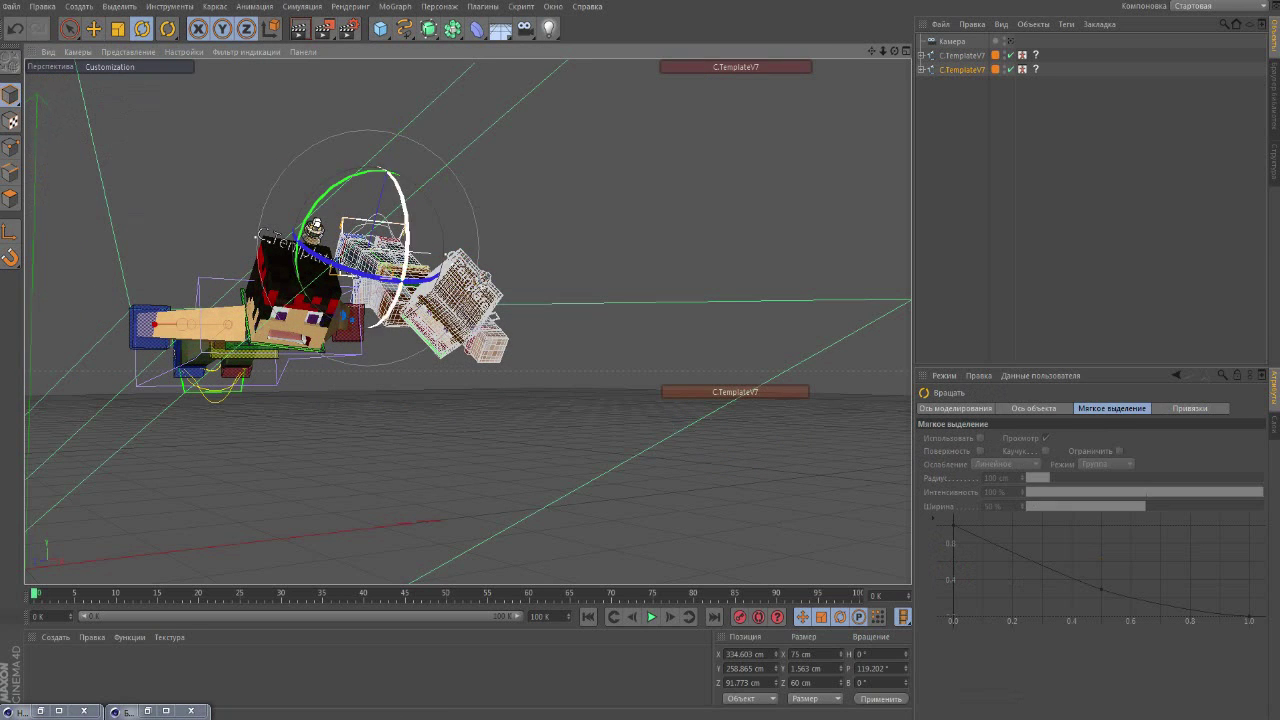
pyautogui.moveTo(380, 170); pyautogui.dragTo(360, 200)
pyautogui.press('e')
pyautogui.moveTo(320, 255); pyautogui.dragTo(520, 290)
# Raise the black-haired character's leg.
pyautogui.scroll(-2, 625, 303)
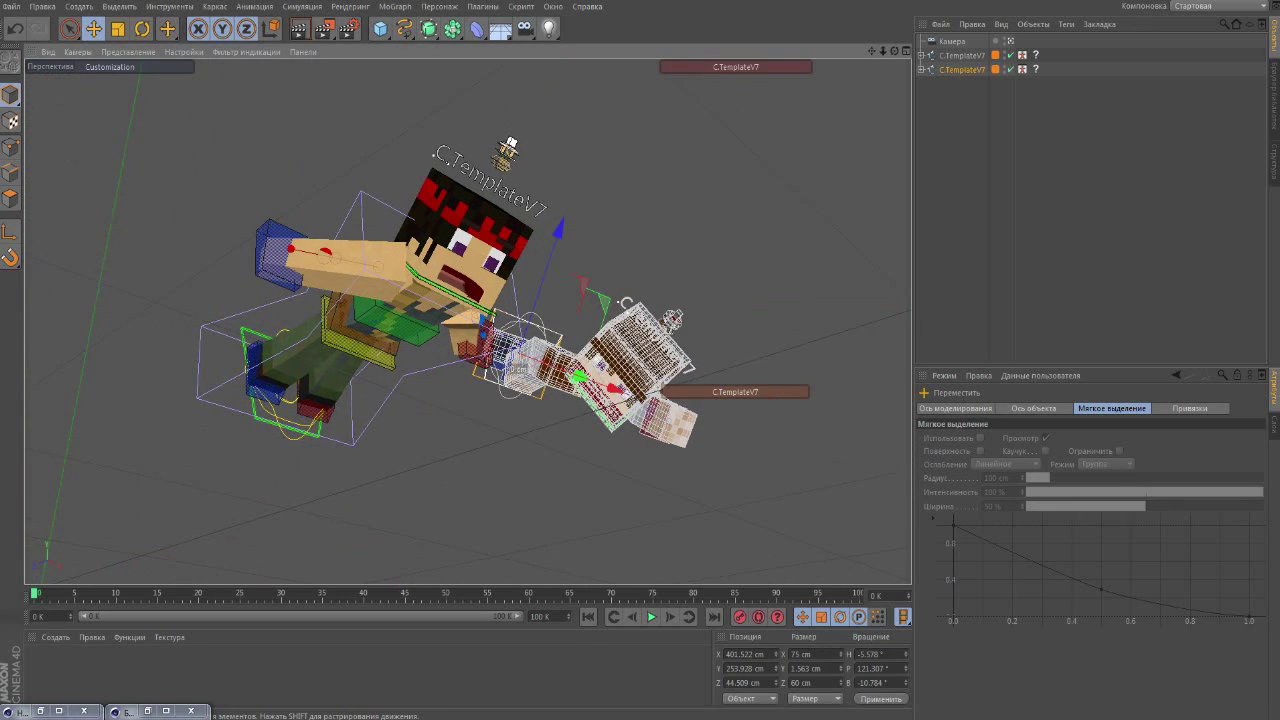
pyautogui.keyDown('alt'); pyautogui.moveTo(625, 303); pyautogui.dragTo(560, 290); pyautogui.keyUp('alt')
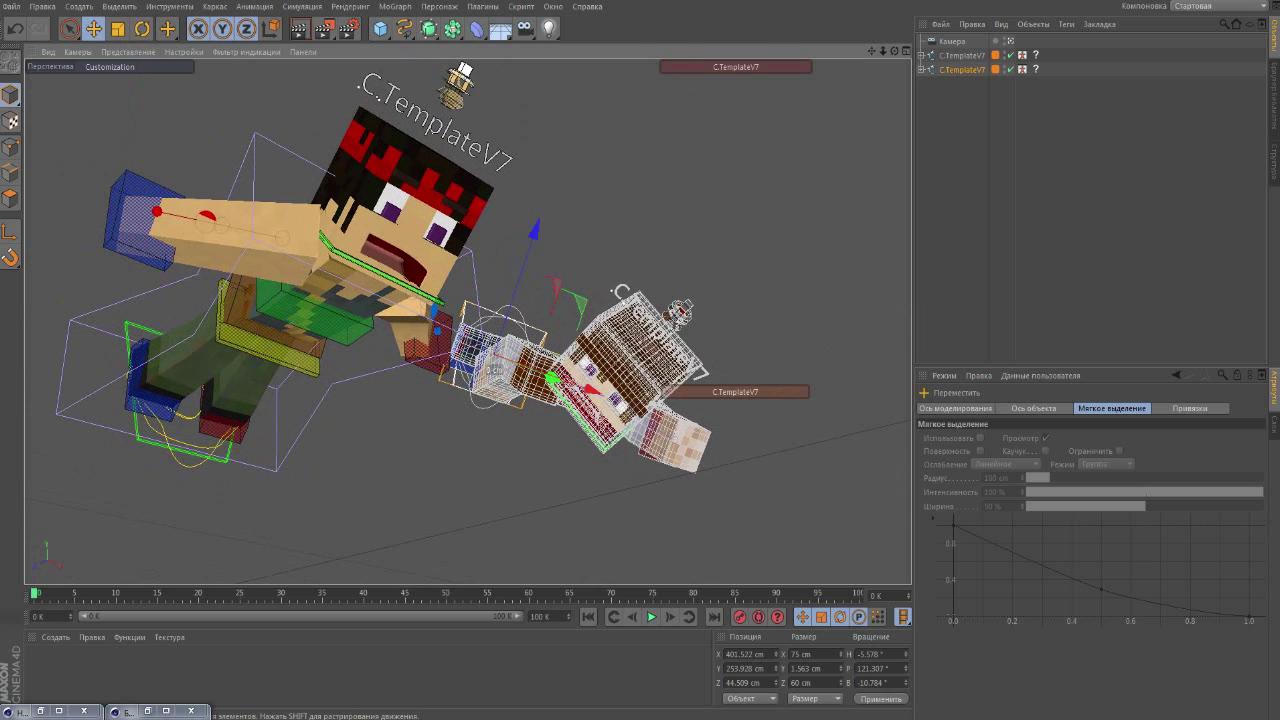
pyautogui.keyDown('alt'); pyautogui.moveTo(600, 300); pyautogui.dragTo(585, 305); pyautogui.keyUp('alt')
pyautogui.click(620, 296)
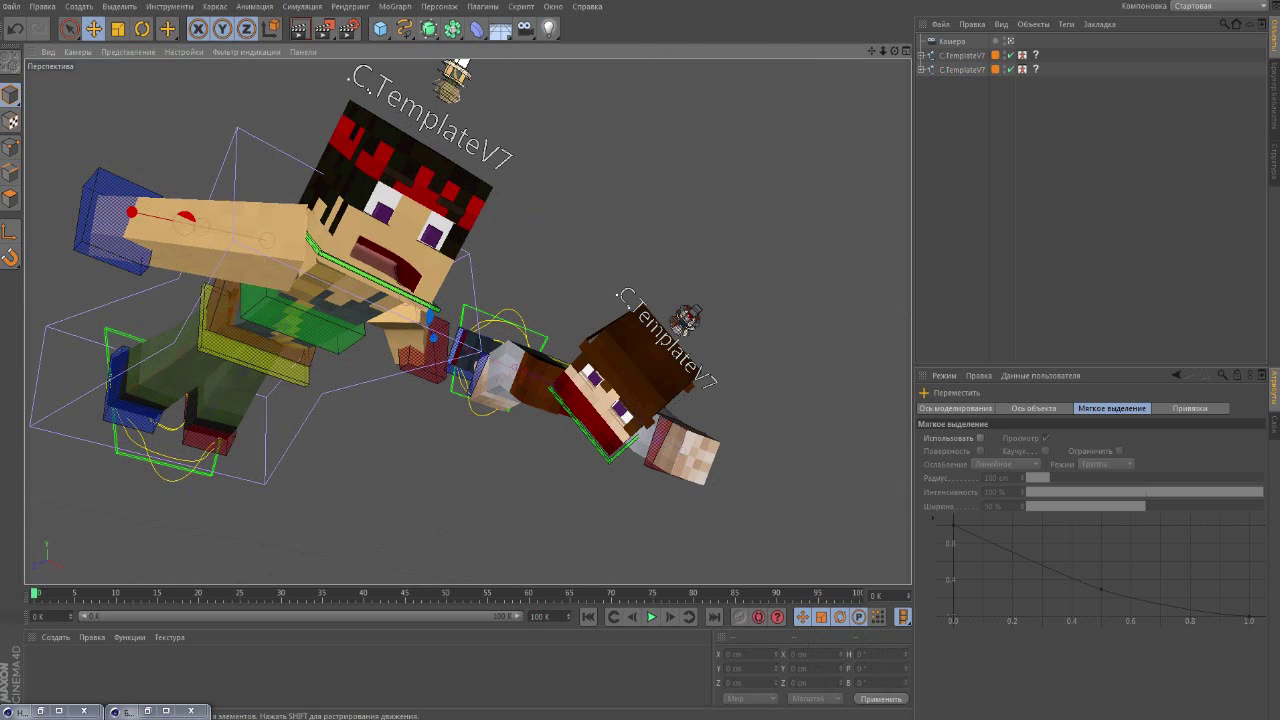
pyautogui.click(140, 320)
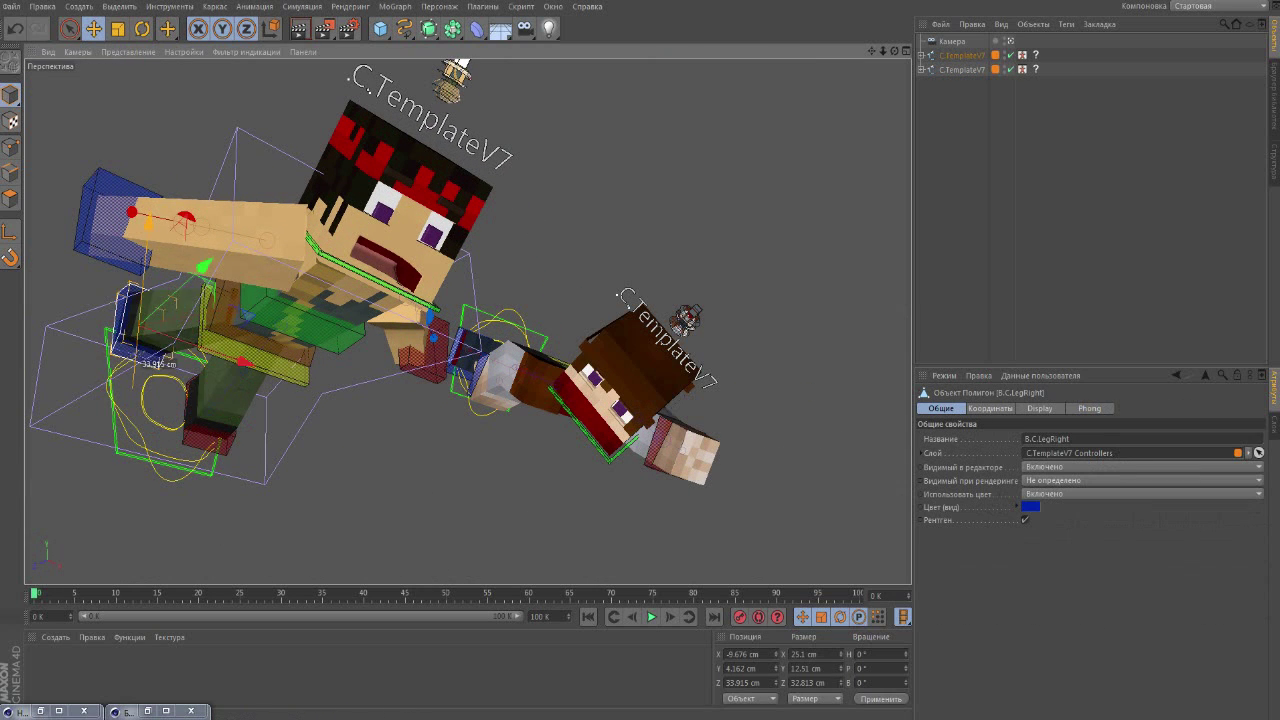
pyautogui.moveTo(210, 400); pyautogui.dragTo(230, 300)
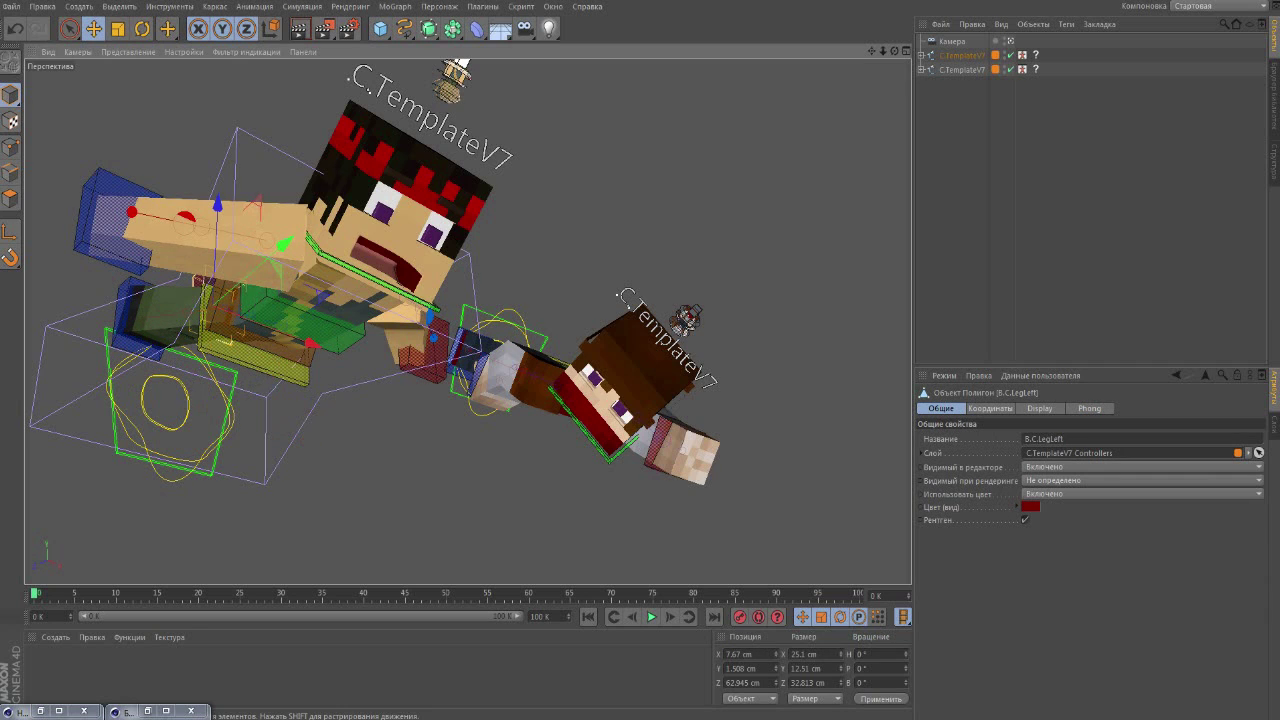
# Rotate the brown-haired character's body a bit further.
pyautogui.click(461, 64)
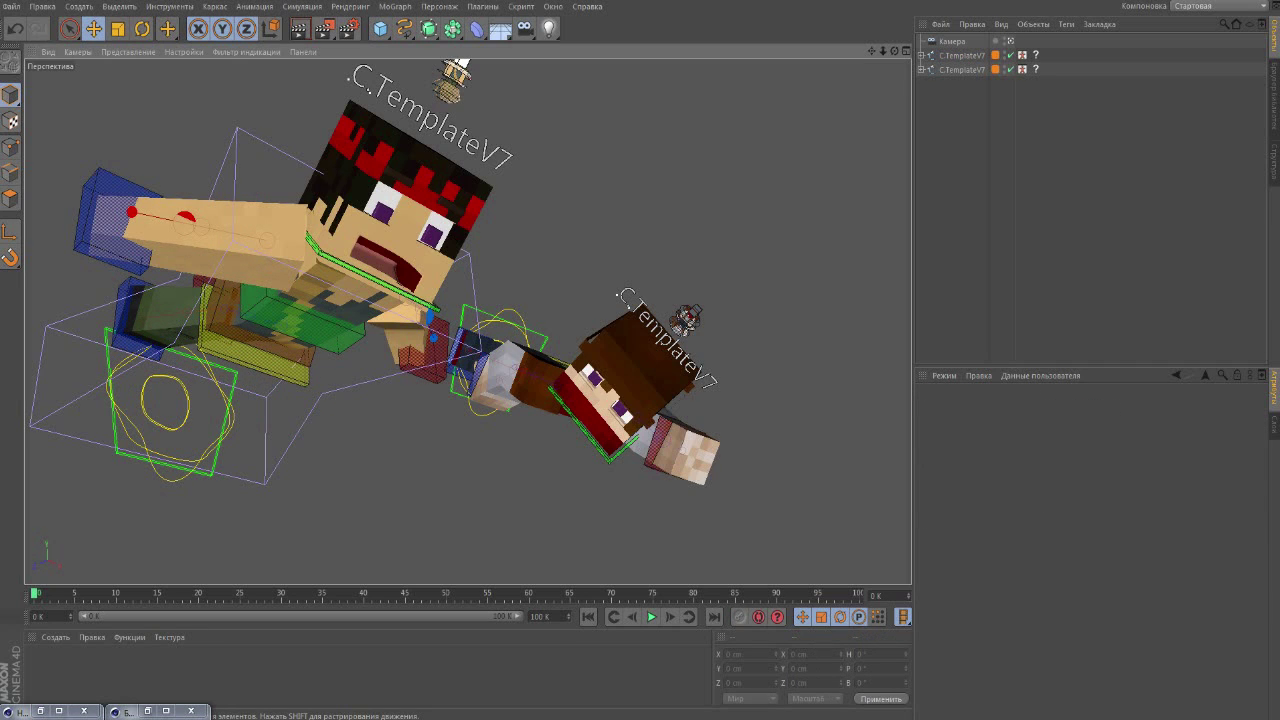
pyautogui.click(600, 380)
pyautogui.press('r')
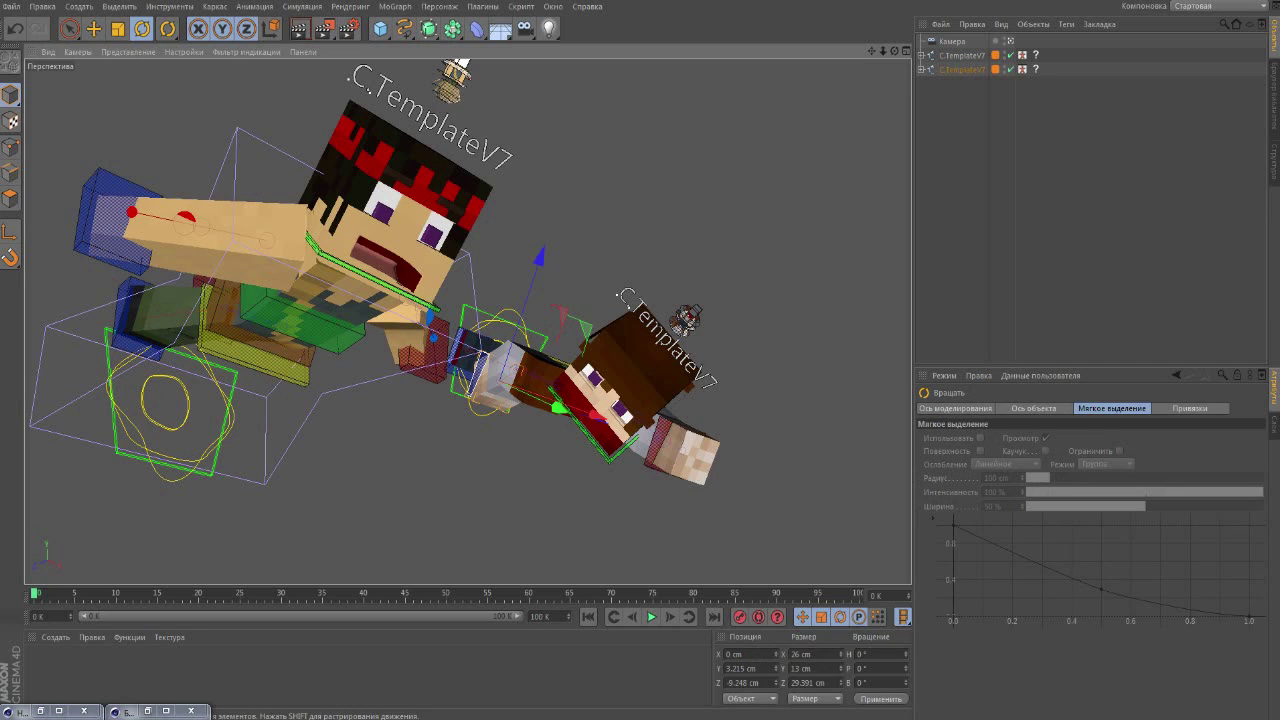
pyautogui.moveTo(470, 390); pyautogui.dragTo(500, 430)
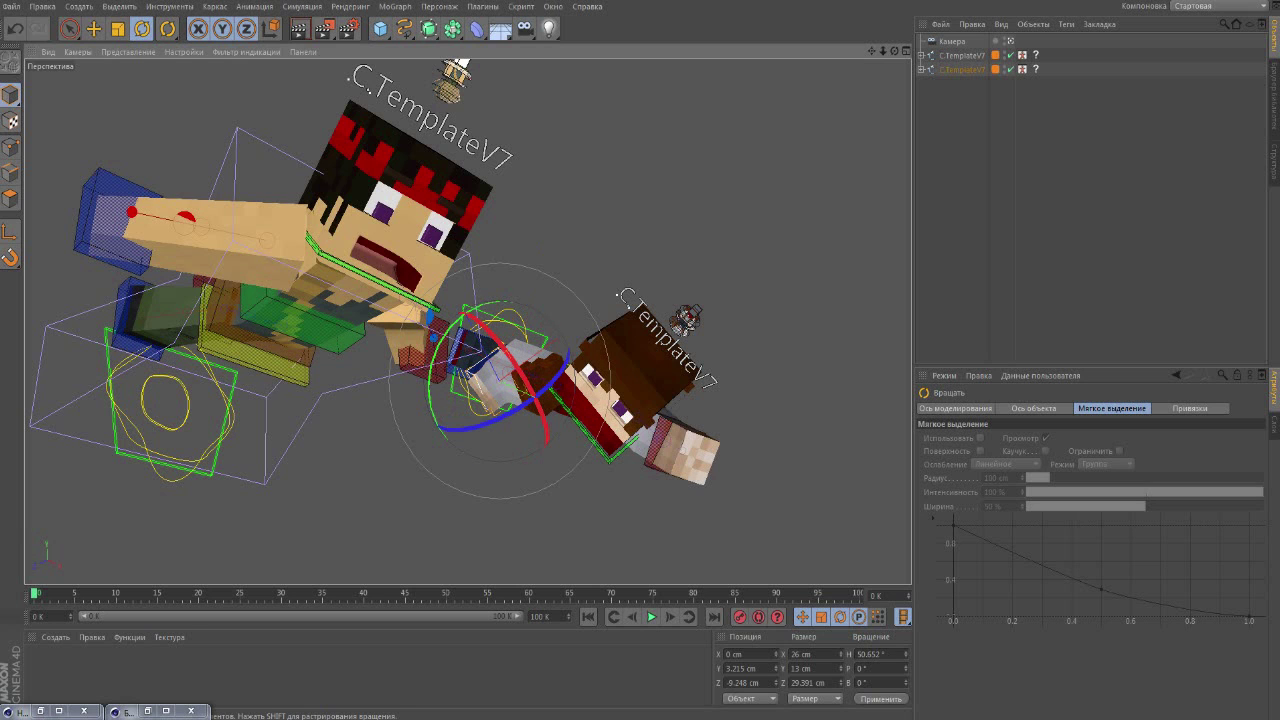
# Turn the brown-haired character's head to roughly −58° H, −30° P, −39° B.
pyautogui.click(780, 220)
pyautogui.click(600, 390)
pyautogui.moveTo(640, 360); pyautogui.dragTo(600, 420)
pyautogui.click(780, 480)
pyautogui.click(700, 440)
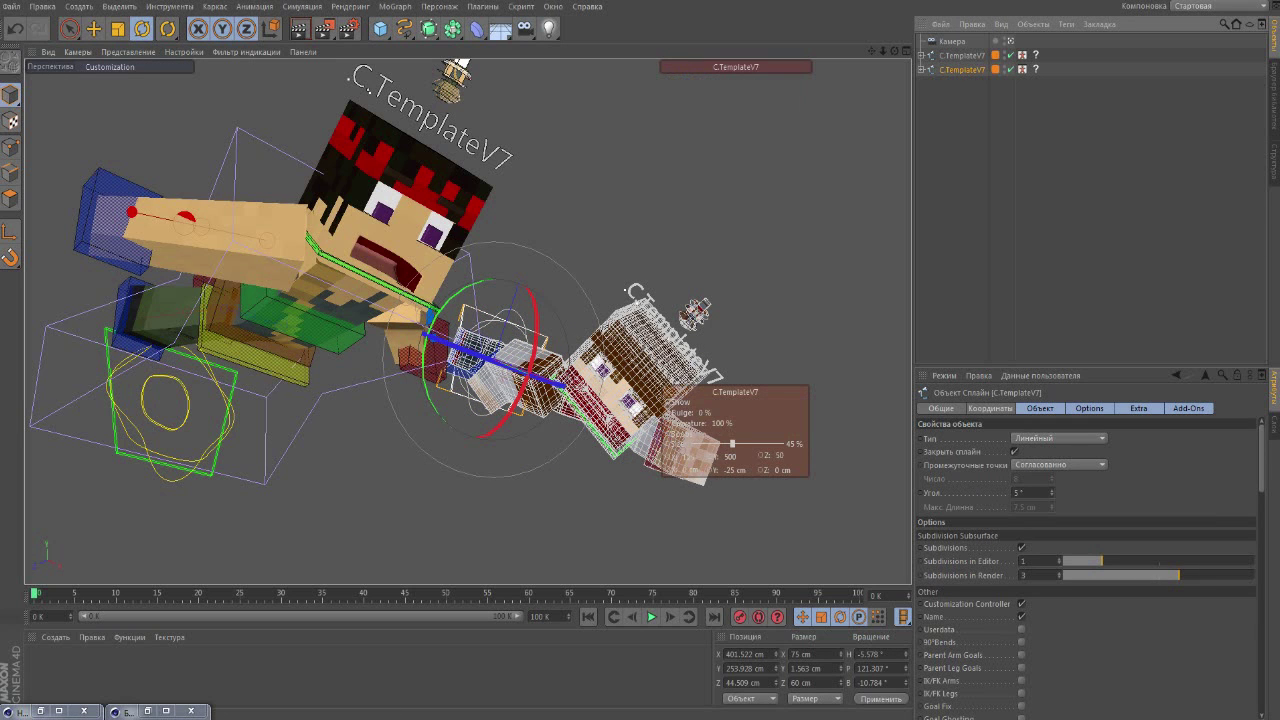
# Bulge the smaller rig's bent arm to 39% and enable 90°Bends on the second C.TemplateV7.
pyautogui.moveTo(700, 412)
pyautogui.mouseDown()
pyautogui.moveTo(730, 412)
pyautogui.moveTo(665, 424)
pyautogui.mouseUp()
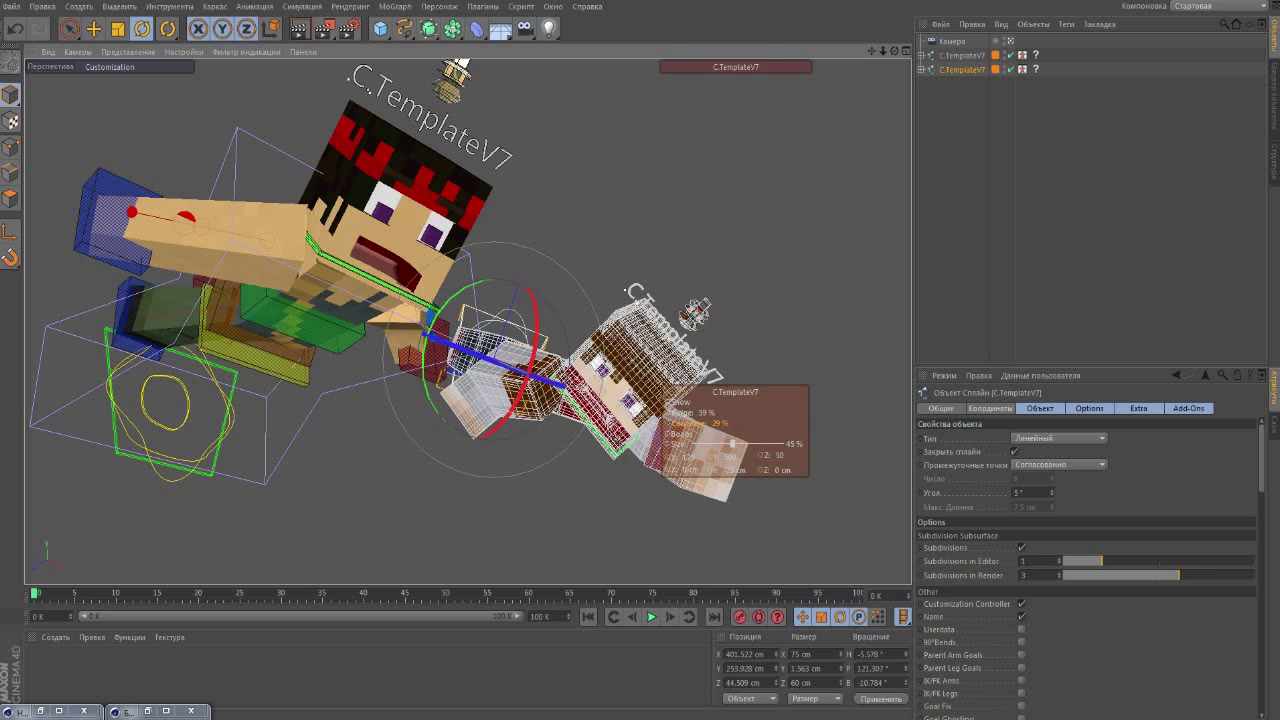
pyautogui.hotkey('ctrl', 'shift', 'a')
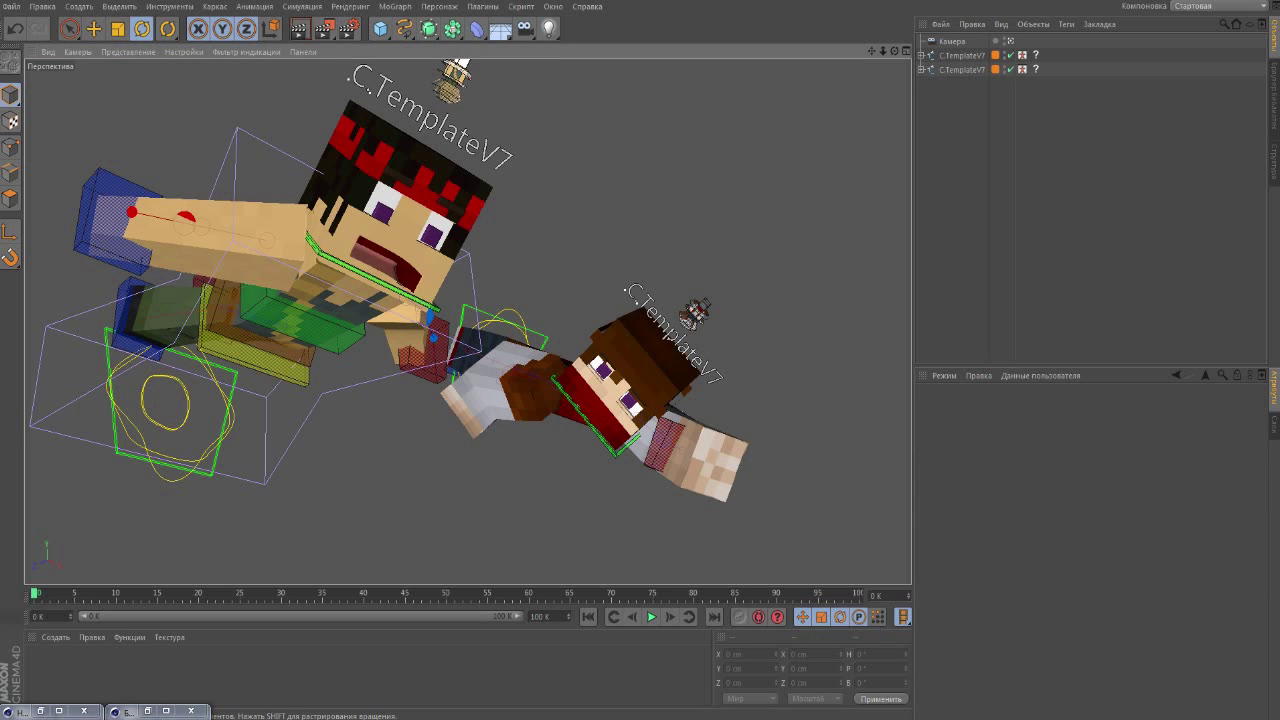
pyautogui.moveTo(334, 243)
pyautogui.keyDown('alt'); pyautogui.mouseDown()
pyautogui.moveTo(432, 327)
pyautogui.moveTo(480, 300)
pyautogui.mouseUp(); pyautogui.keyUp('alt')
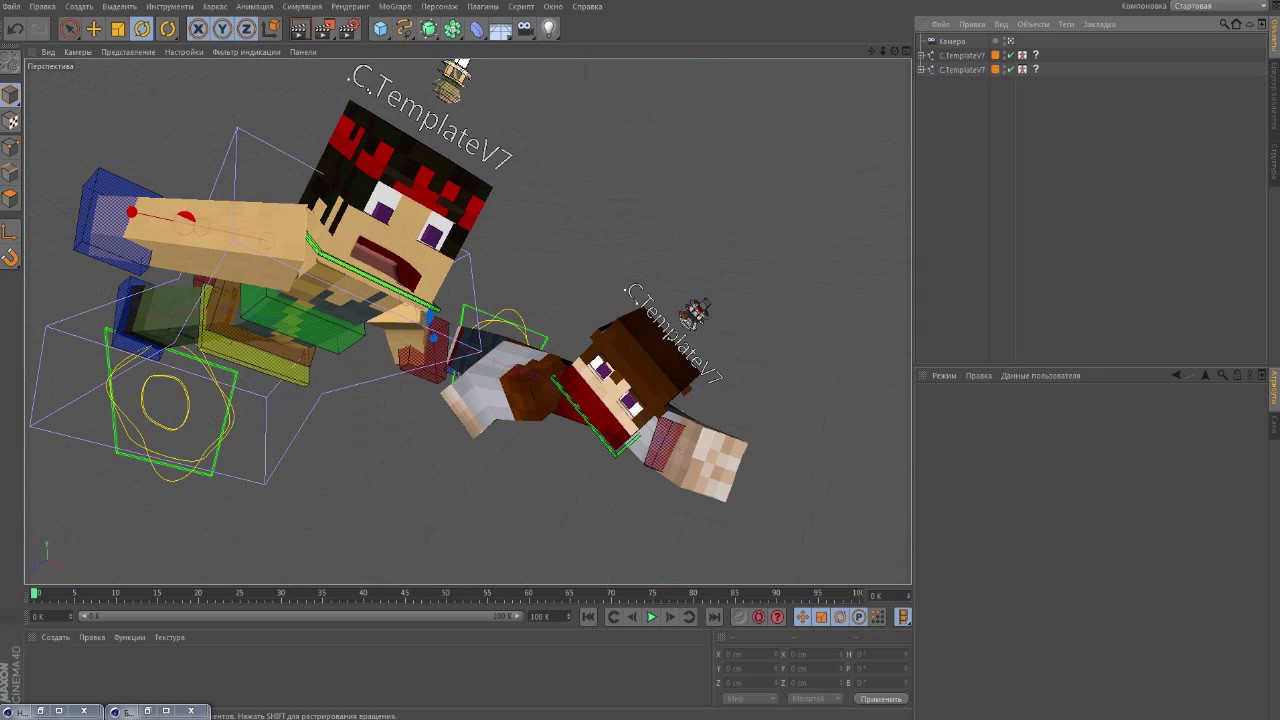
pyautogui.click(962, 69)
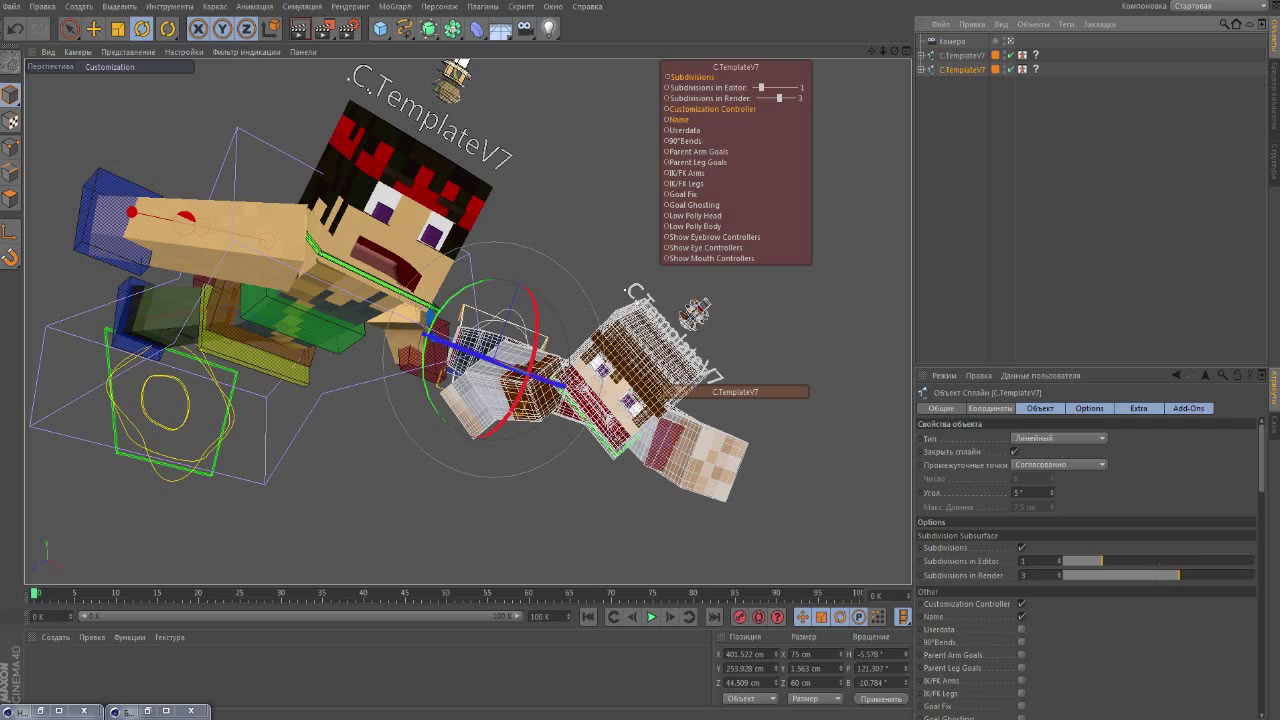
pyautogui.click(677, 141)
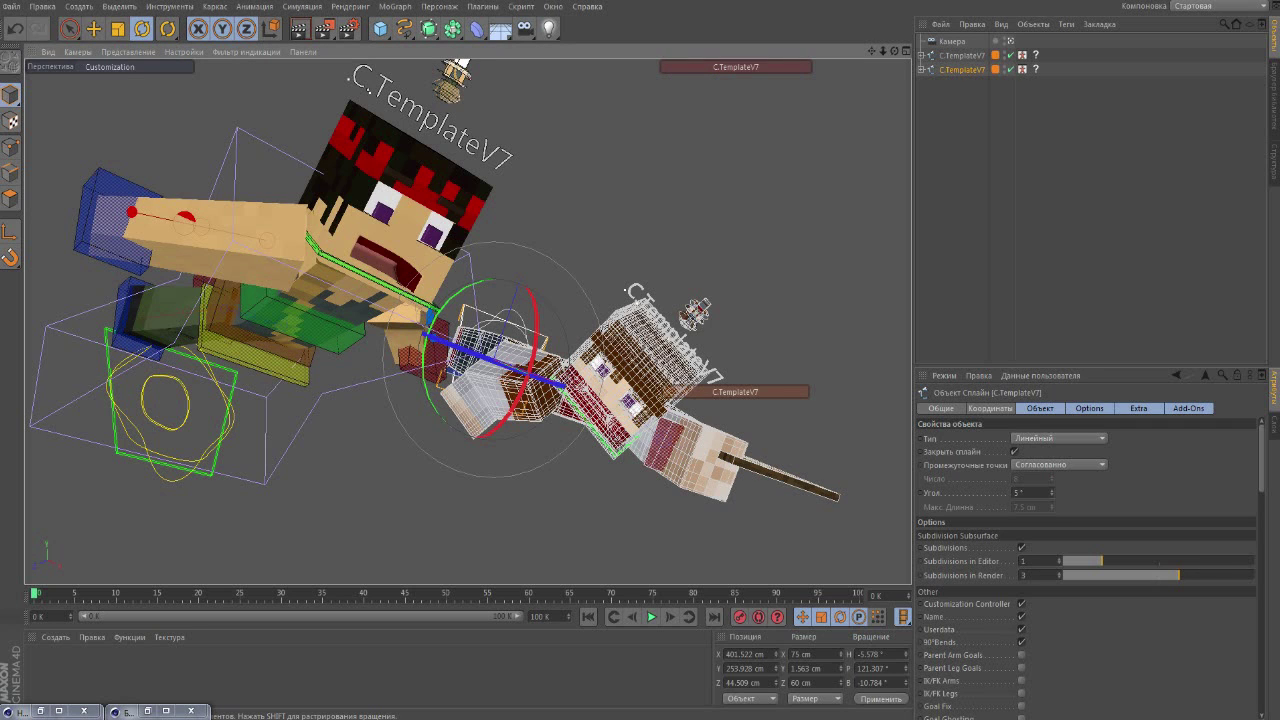
# Move the O.UserData face board out beside the brown-haired character's head.
pyautogui.click(600, 365)
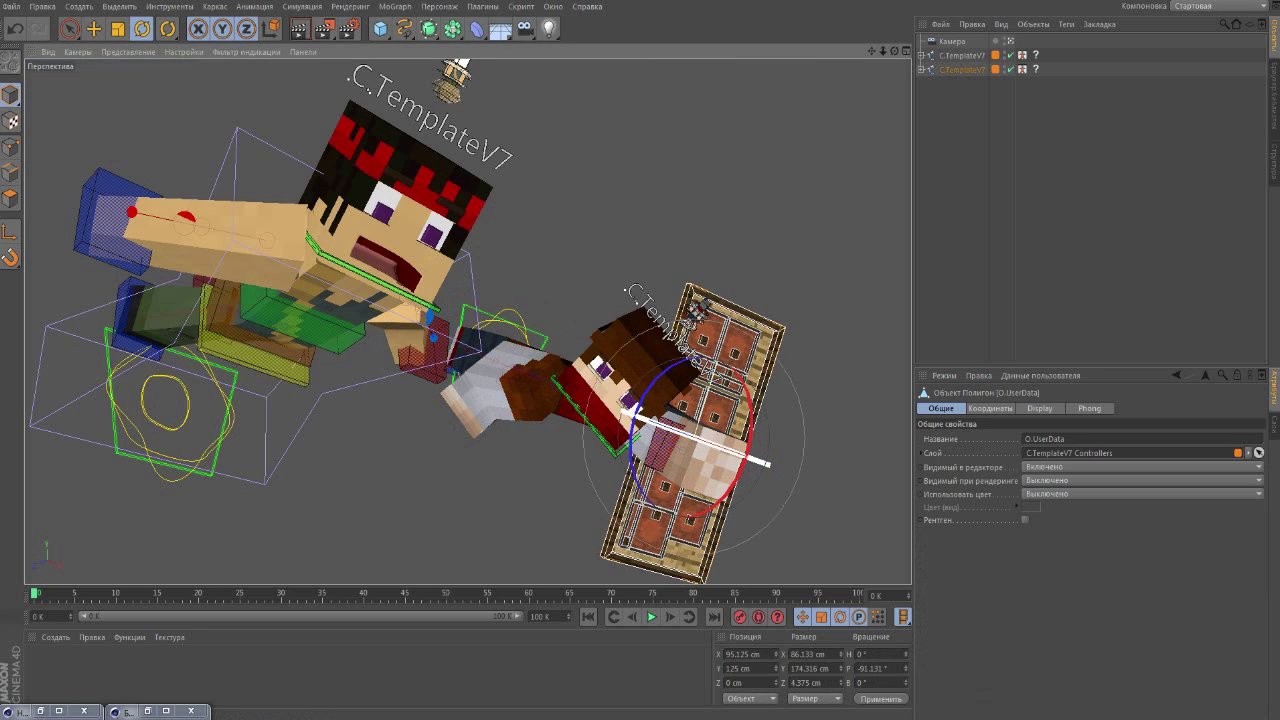
pyautogui.moveTo(770, 463); pyautogui.dragTo(770, 440)
pyautogui.press('e')
pyautogui.moveTo(695, 457); pyautogui.dragTo(770, 282)
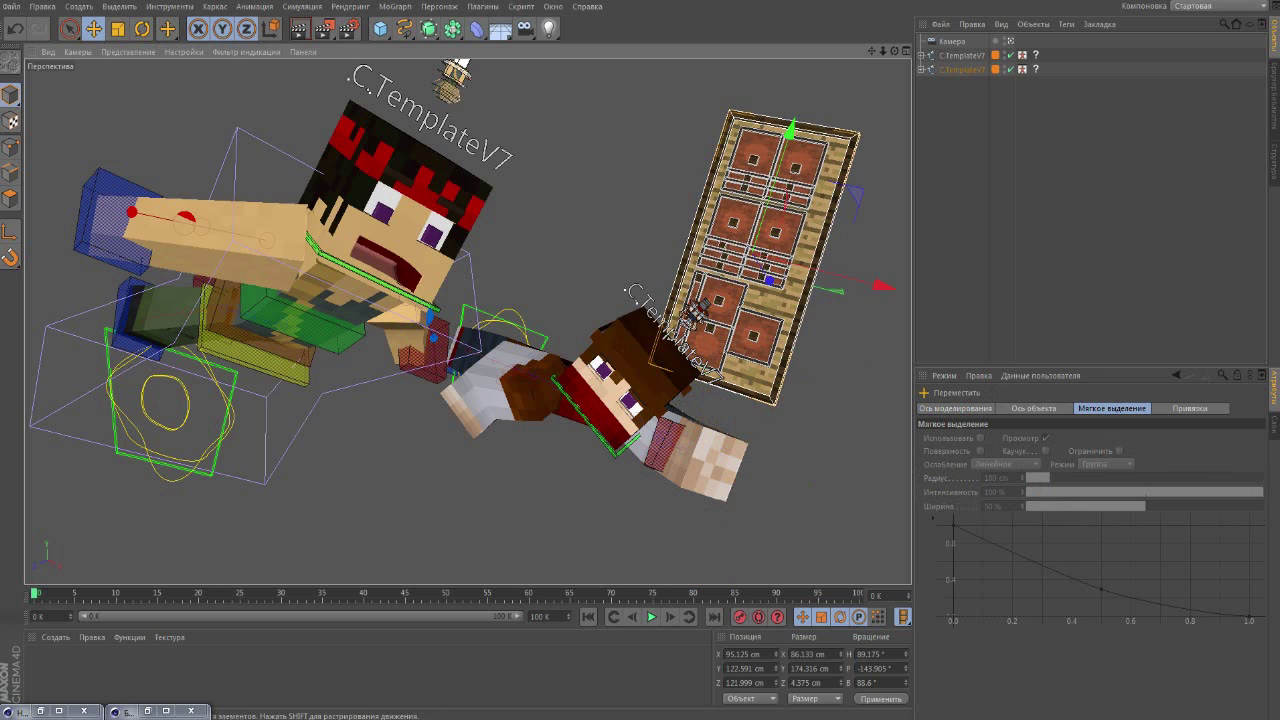
# Slide the U.EyeRightBlink control to about −3.82 cm X, then clear the selection.
pyautogui.click(753, 336)
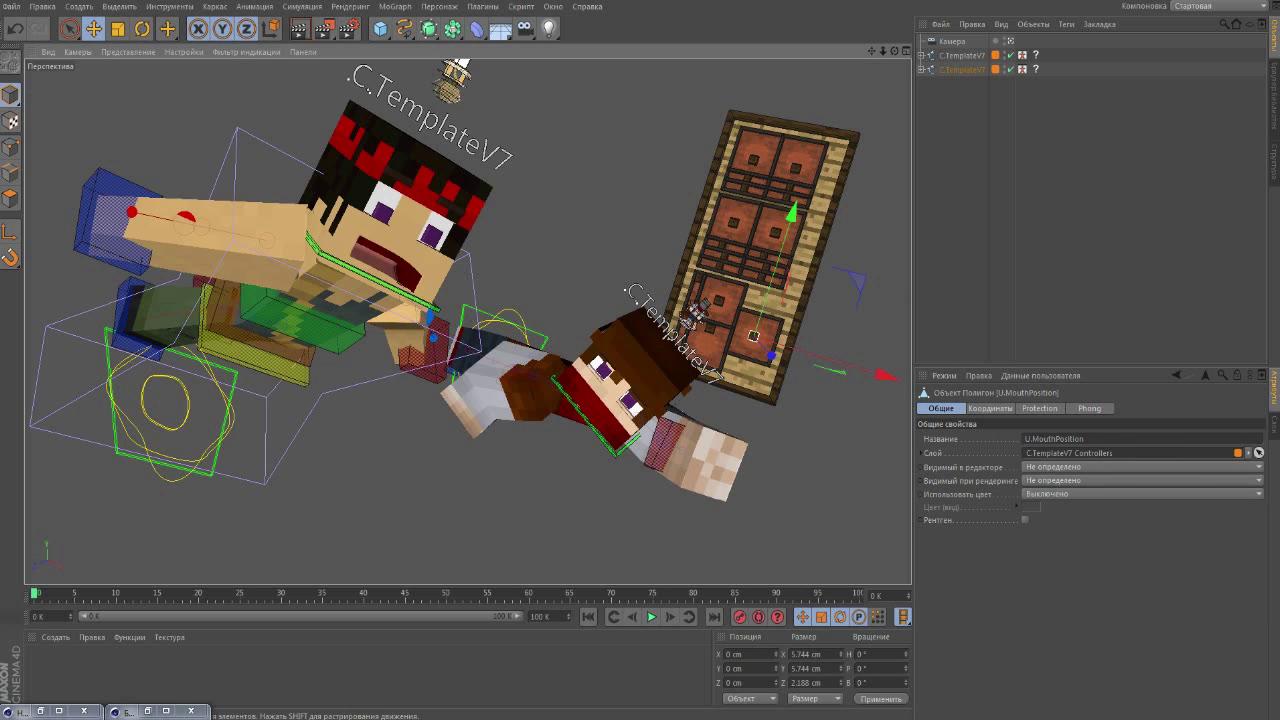
pyautogui.click(722, 245)
pyautogui.moveTo(848, 277); pyautogui.dragTo(856, 280)
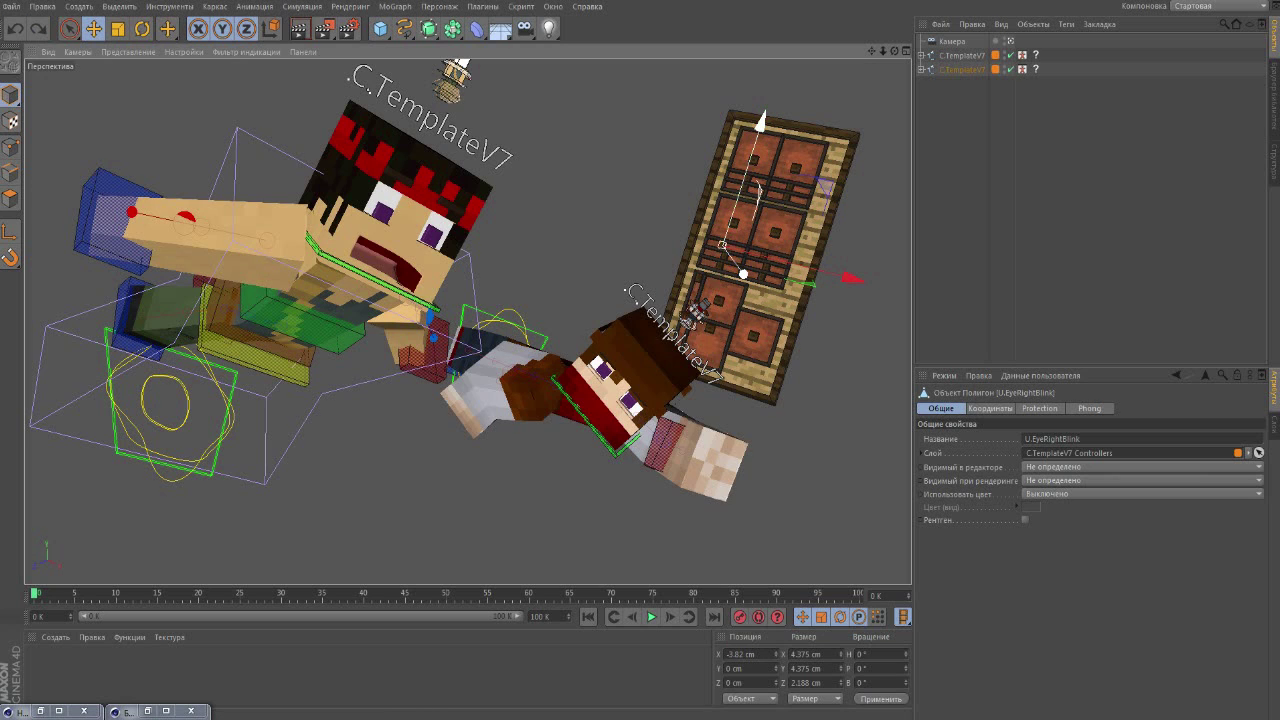
pyautogui.keyDown('shift'); pyautogui.click(771, 257); pyautogui.keyUp('shift')
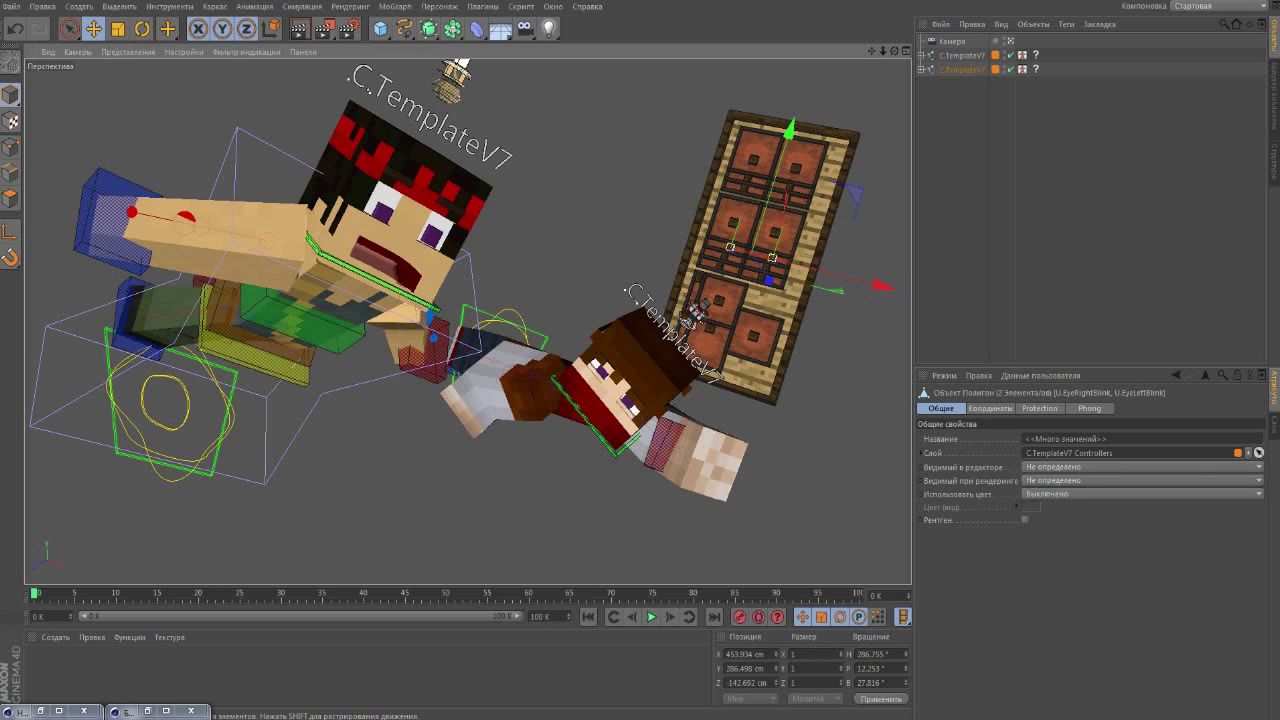
pyautogui.hotkey('ctrl', 'shift', 'a')
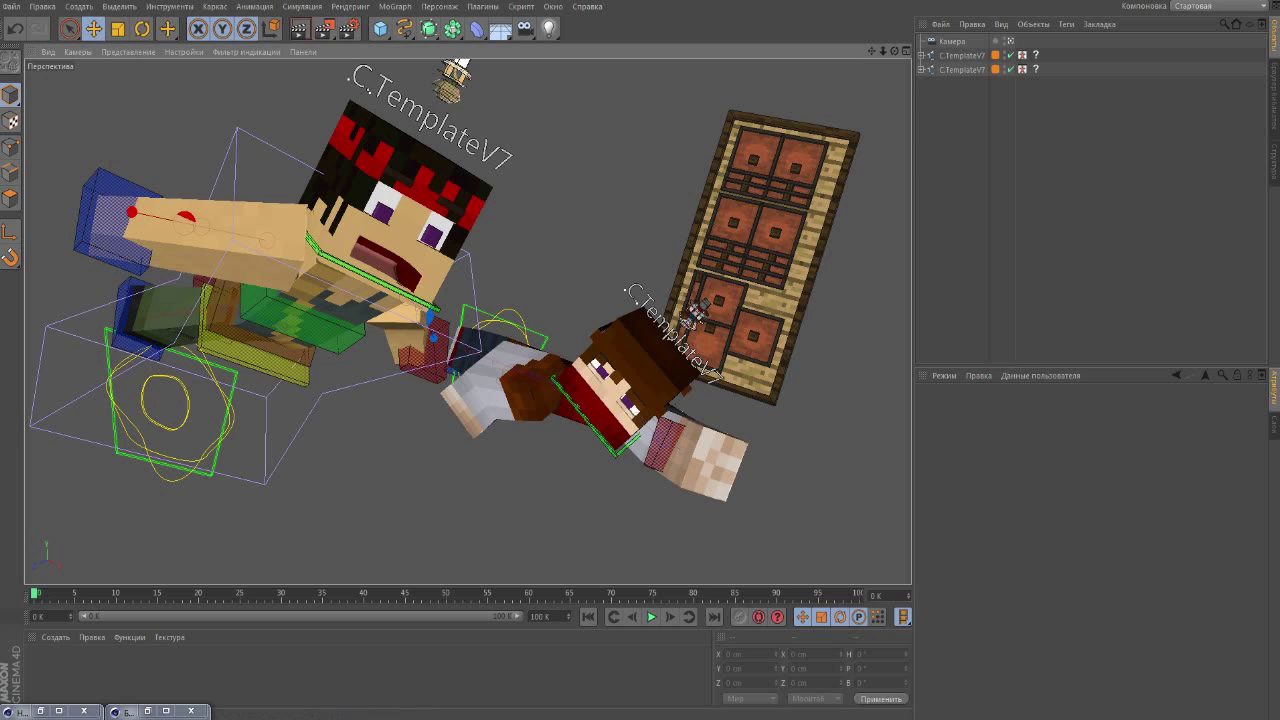
pyautogui.hotkey('shift', 'F8')
# Load the быстро ренд солнце sun-and-sky preset from the Presets folder.
pyautogui.doubleClick(978, 115)
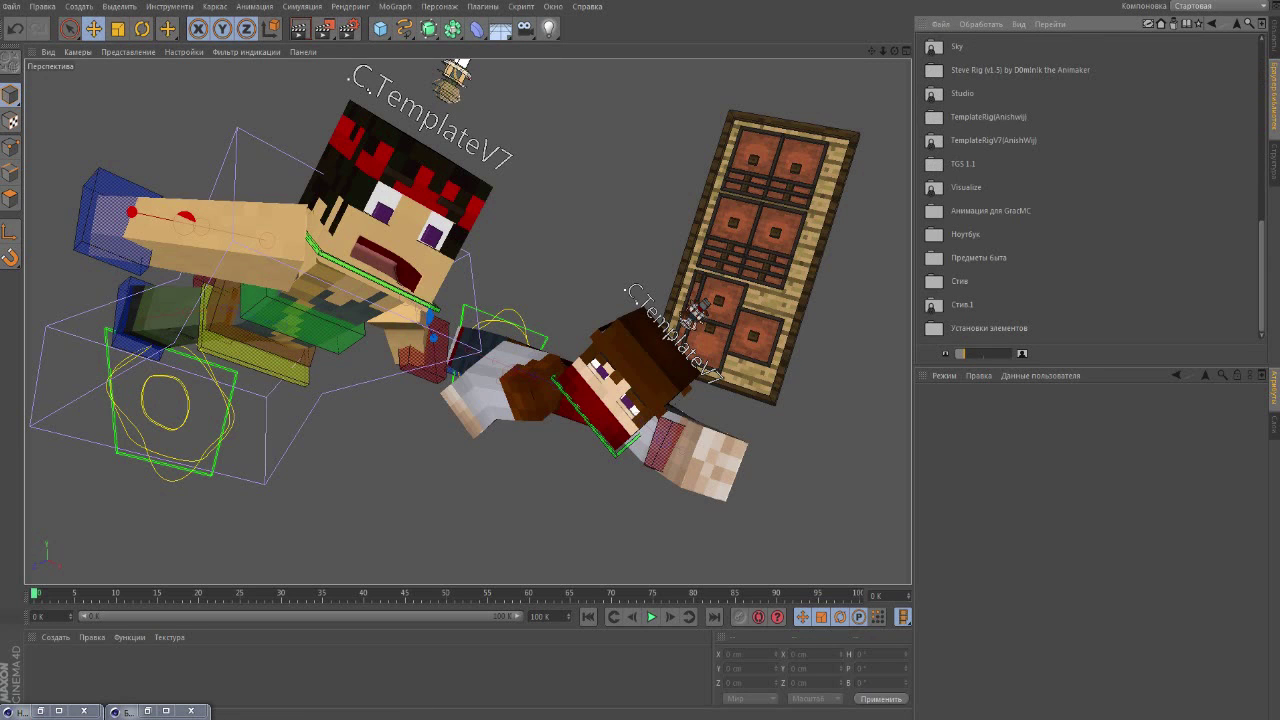
pyautogui.doubleClick(962, 93)
pyautogui.click(987, 139)
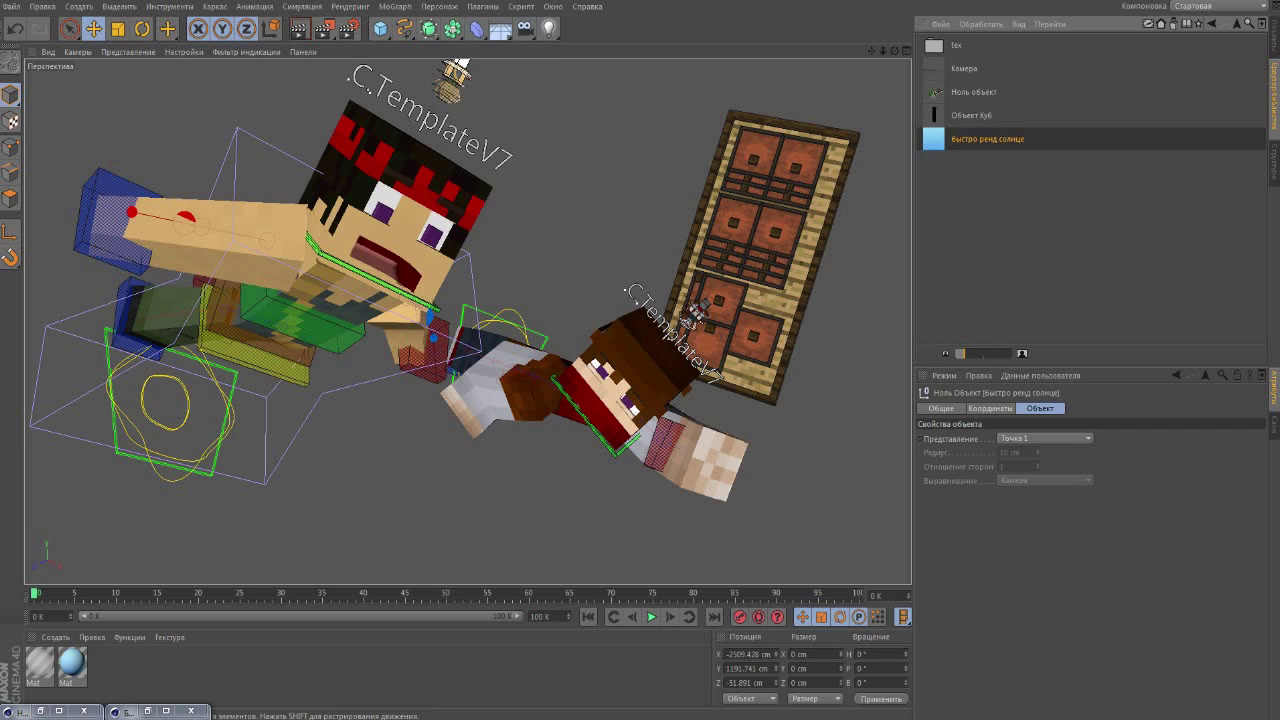
pyautogui.doubleClick(987, 139)
# Check the Sun and Свет lights in the object list, then bring up Render Settings.
pyautogui.hotkey('shift', 'F1')
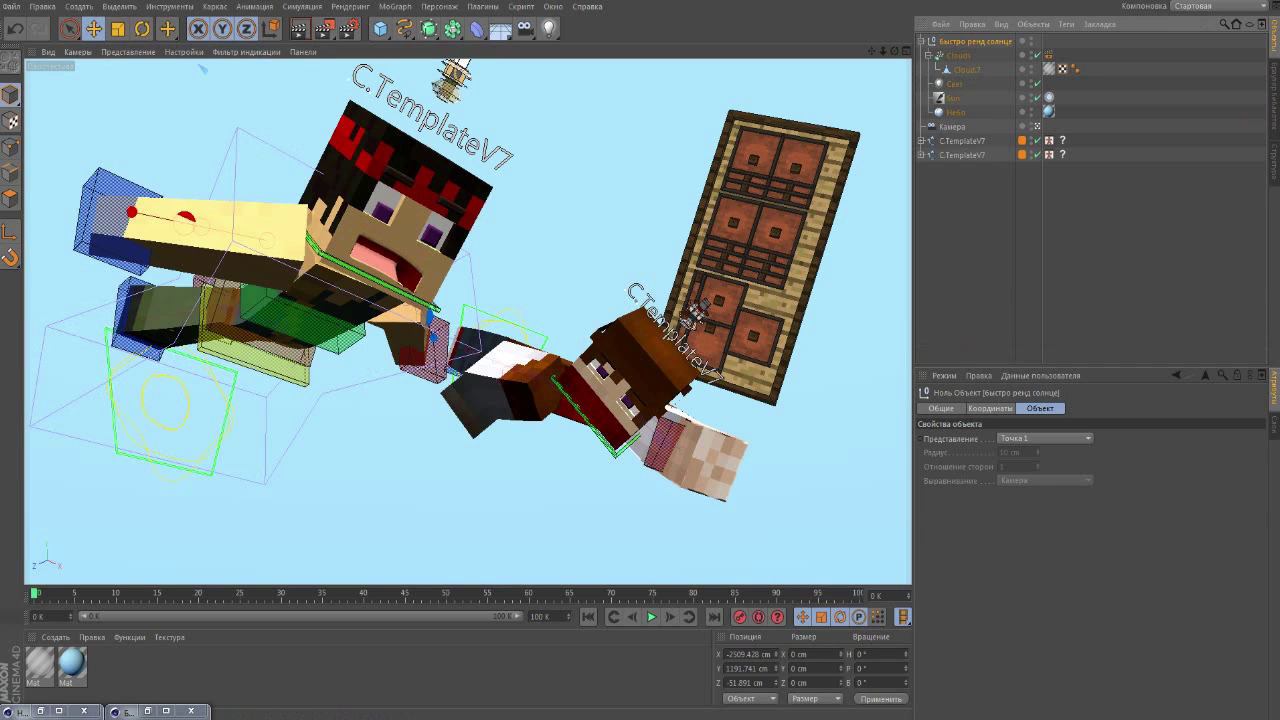
pyautogui.click(953, 98)
pyautogui.click(954, 84)
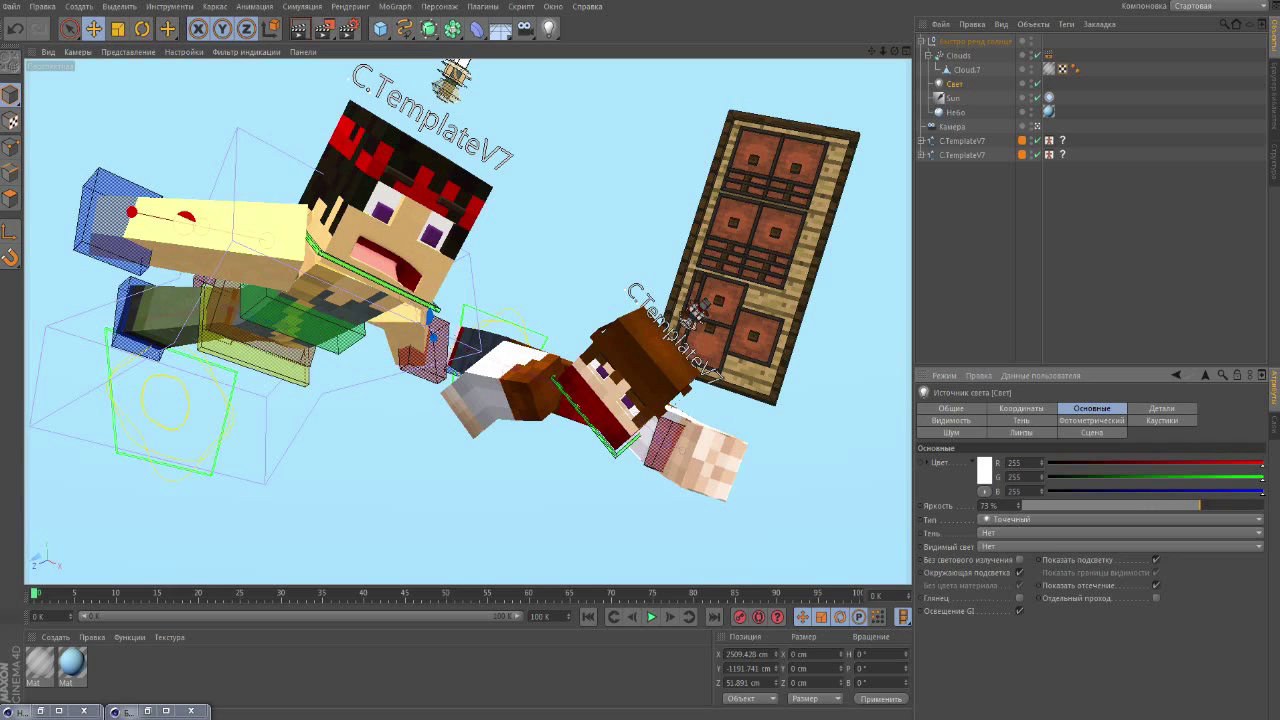
pyautogui.click(348, 28)
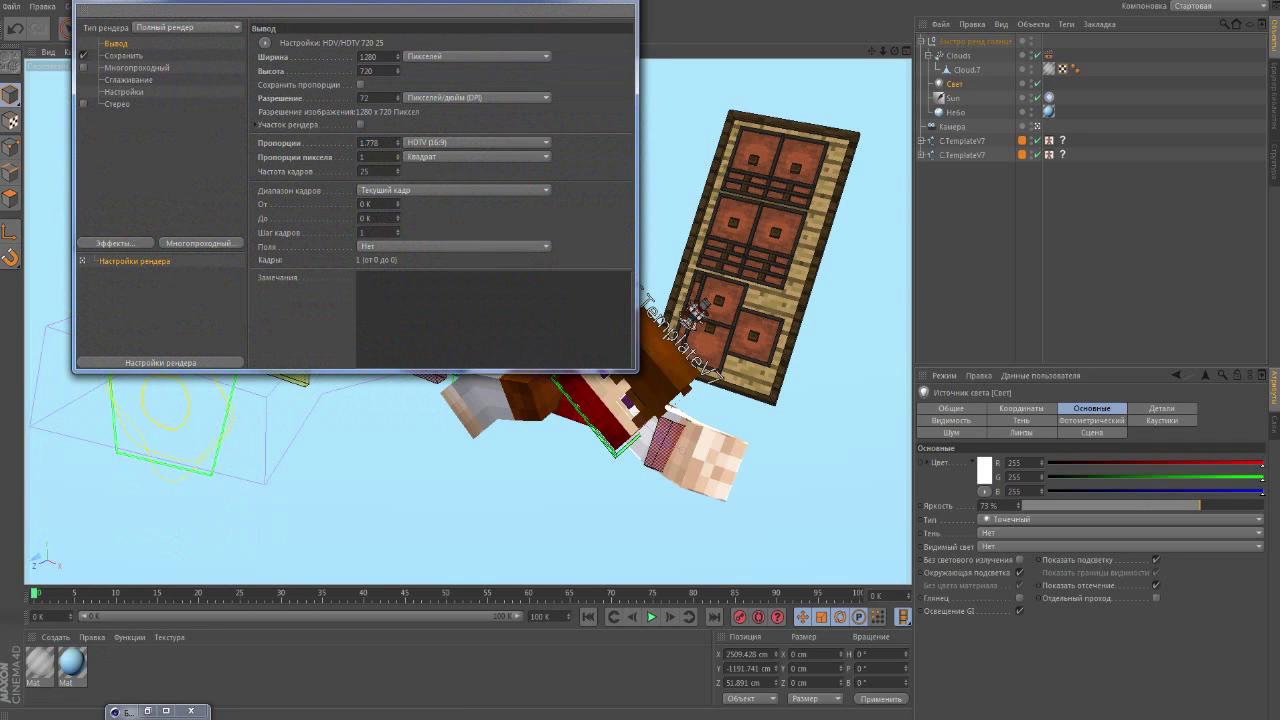
# Delete the Небо sky object from the scene.
pyautogui.click(123, 55)
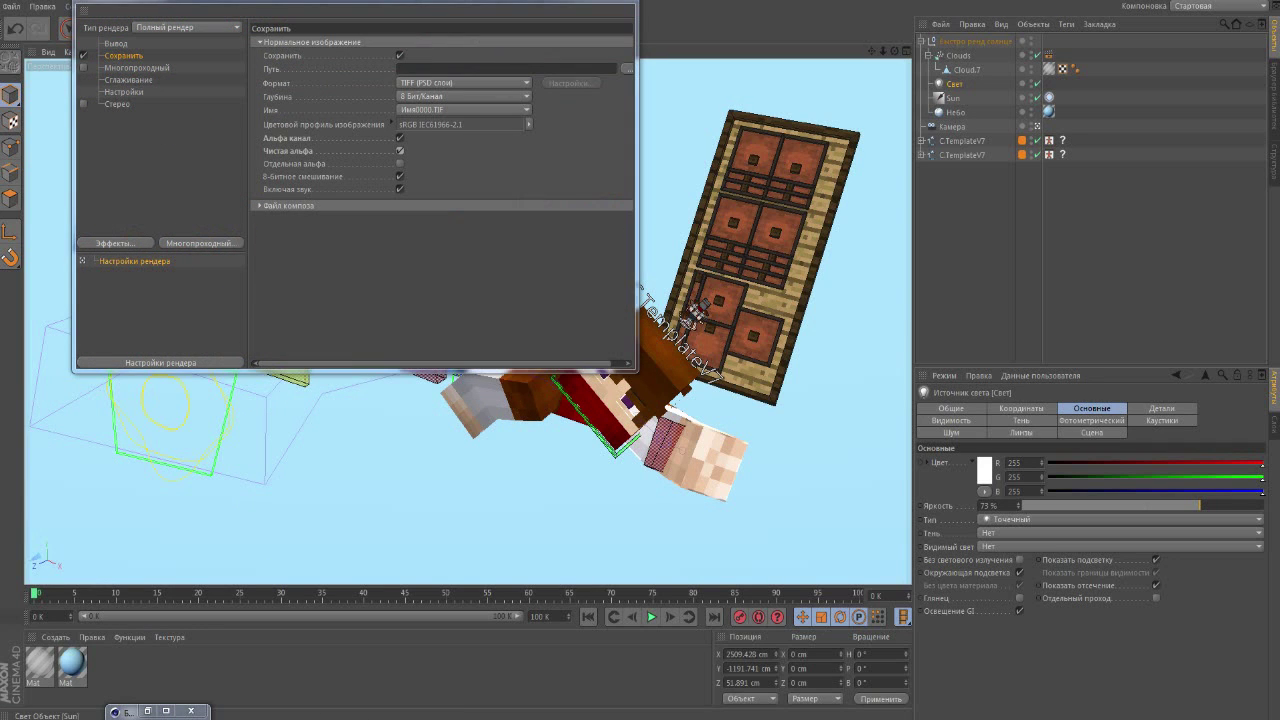
pyautogui.click(955, 111)
pyautogui.press('Delete')
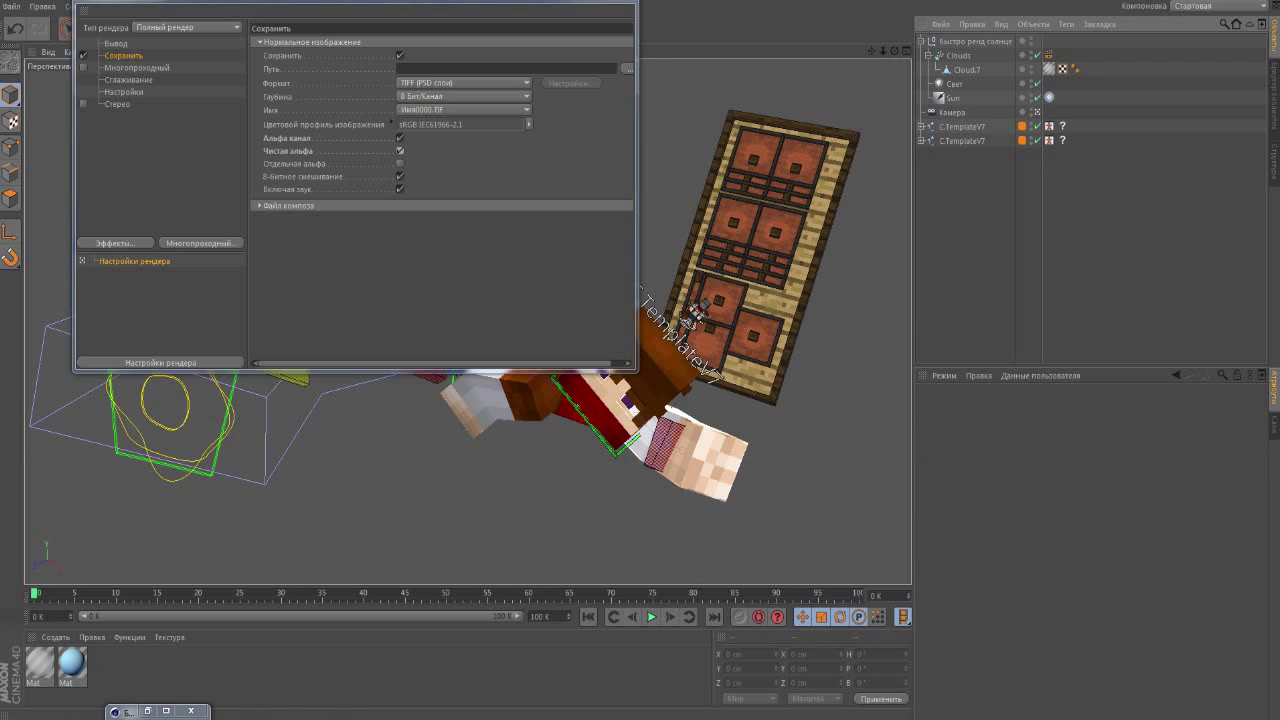
pyautogui.moveTo(350, 6); pyautogui.dragTo(360, 60)
pyautogui.click(586, 52)
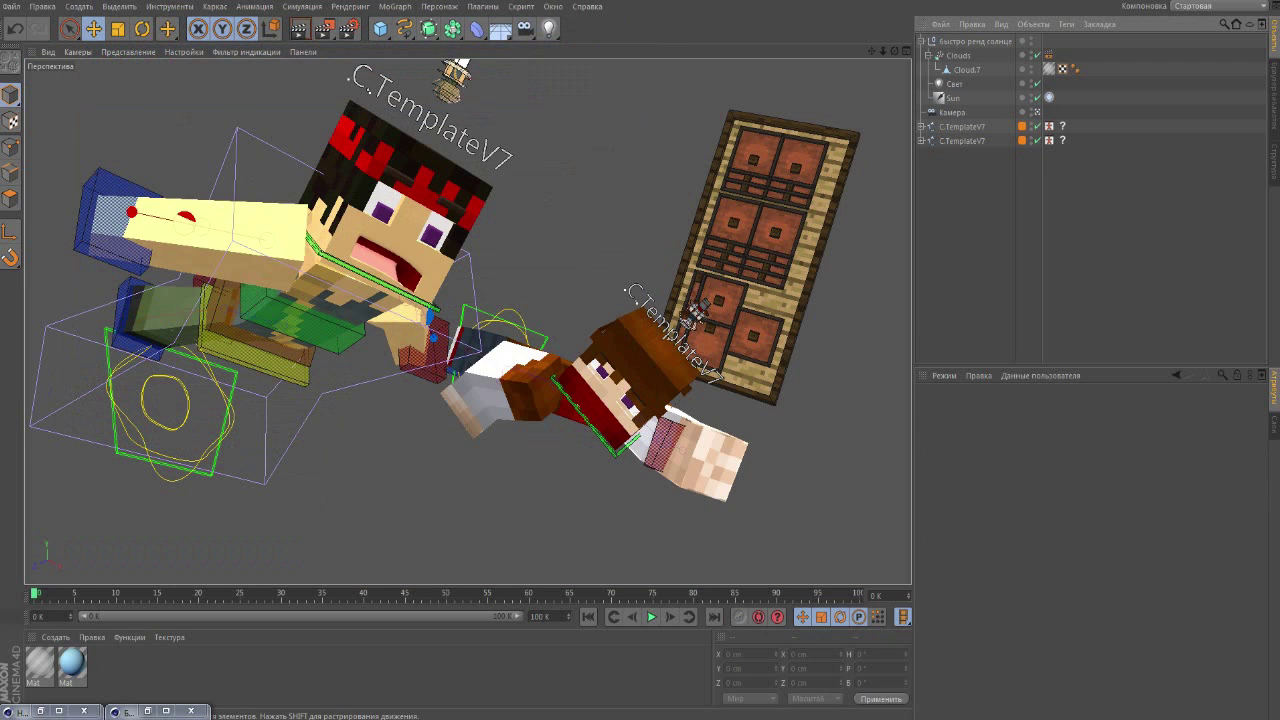
# Add the Окклюзия окружения ambient occlusion effect in Render Settings.
pyautogui.click(347, 28)
pyautogui.click(125, 304)
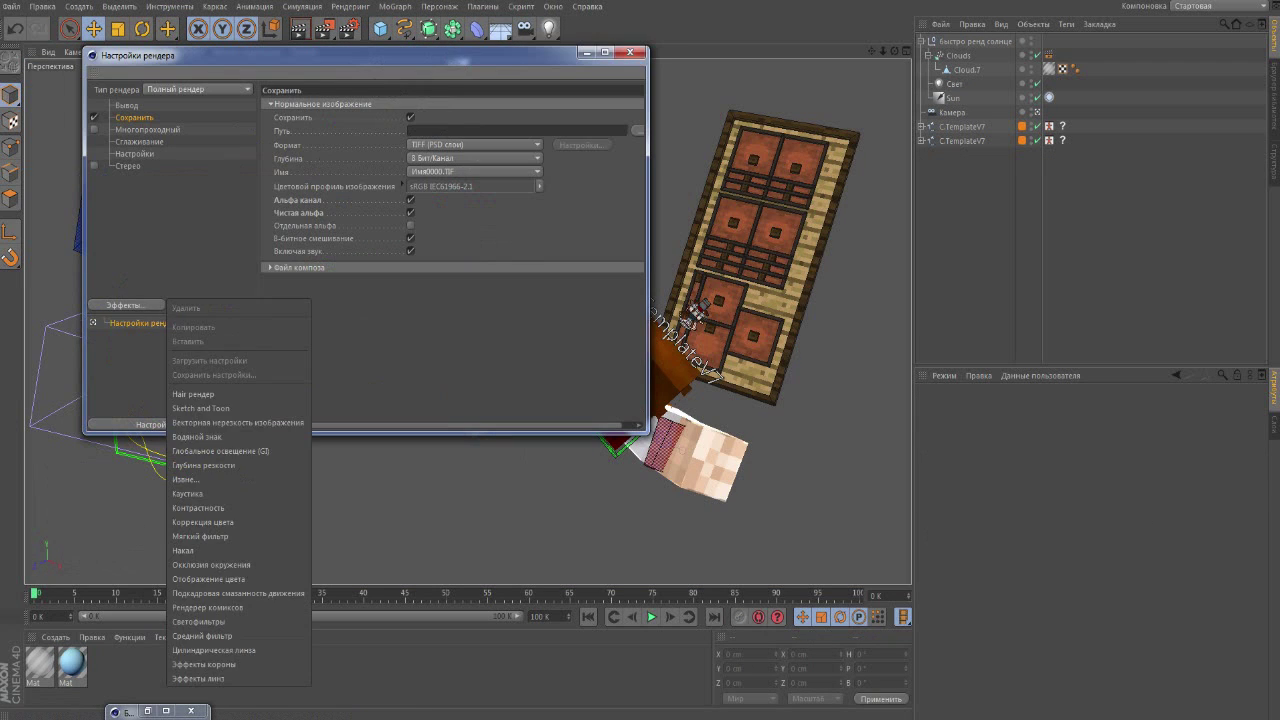
pyautogui.click(211, 564)
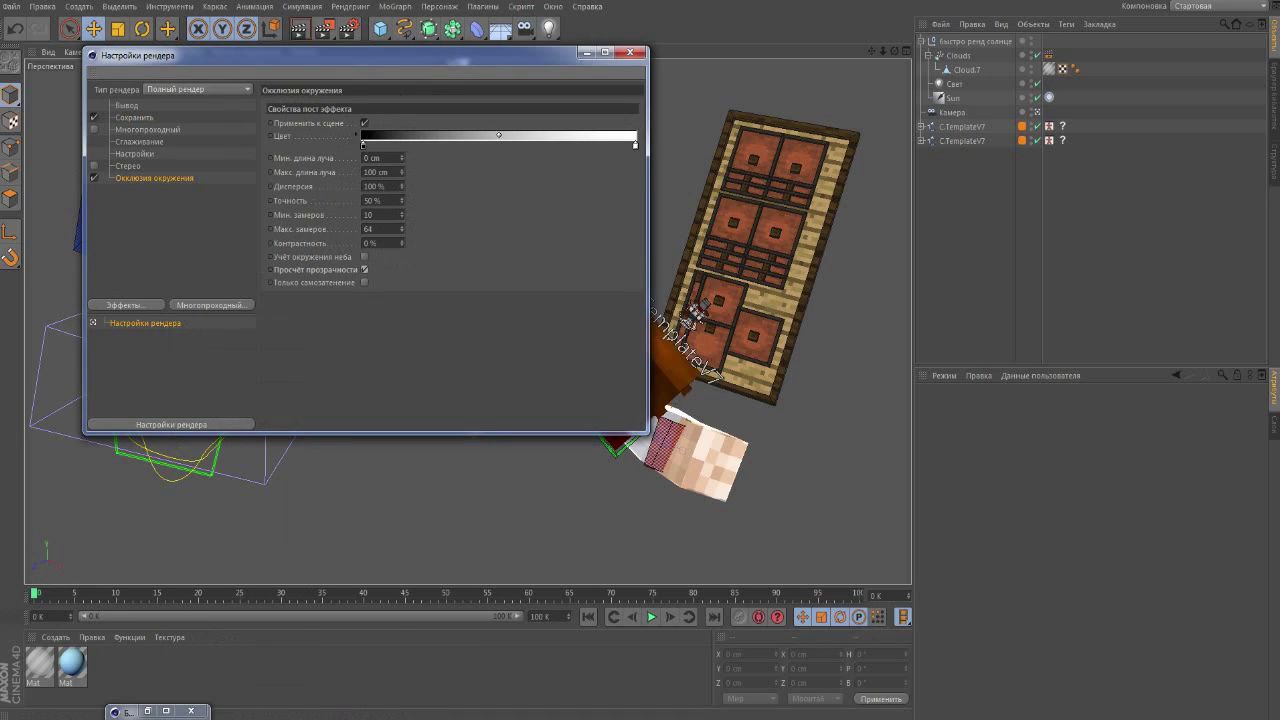
pyautogui.click(125, 304)
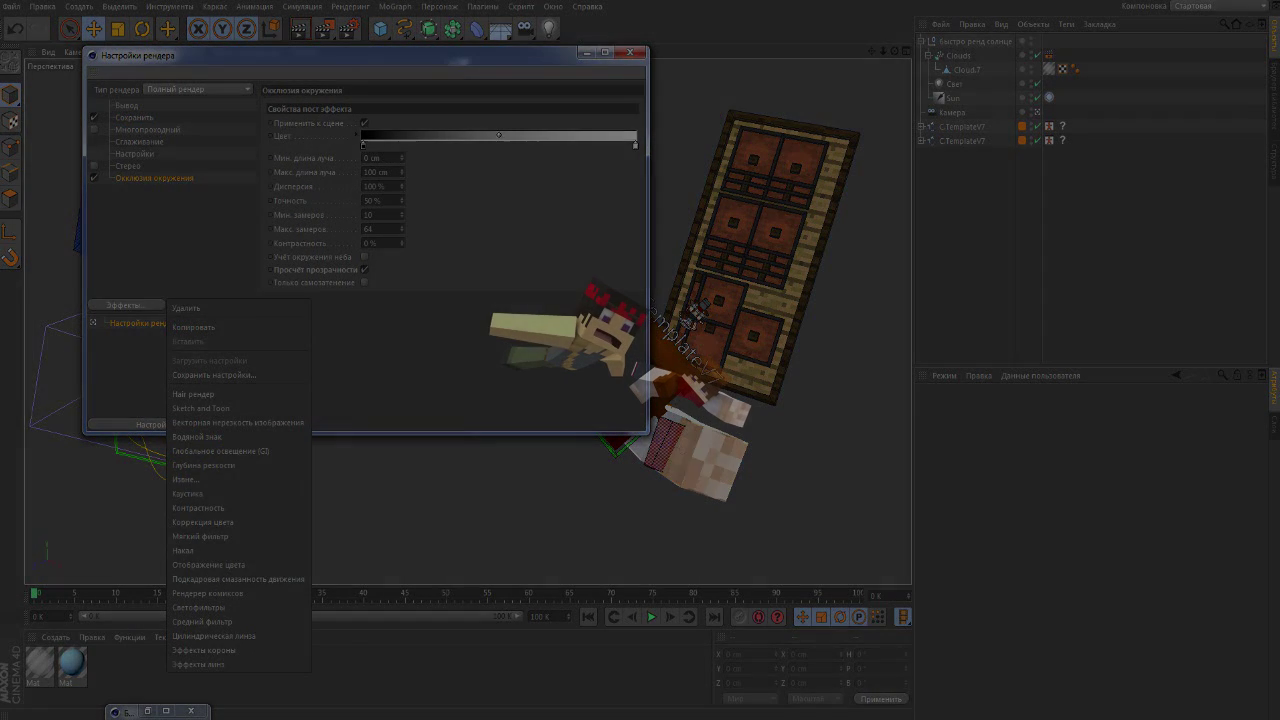